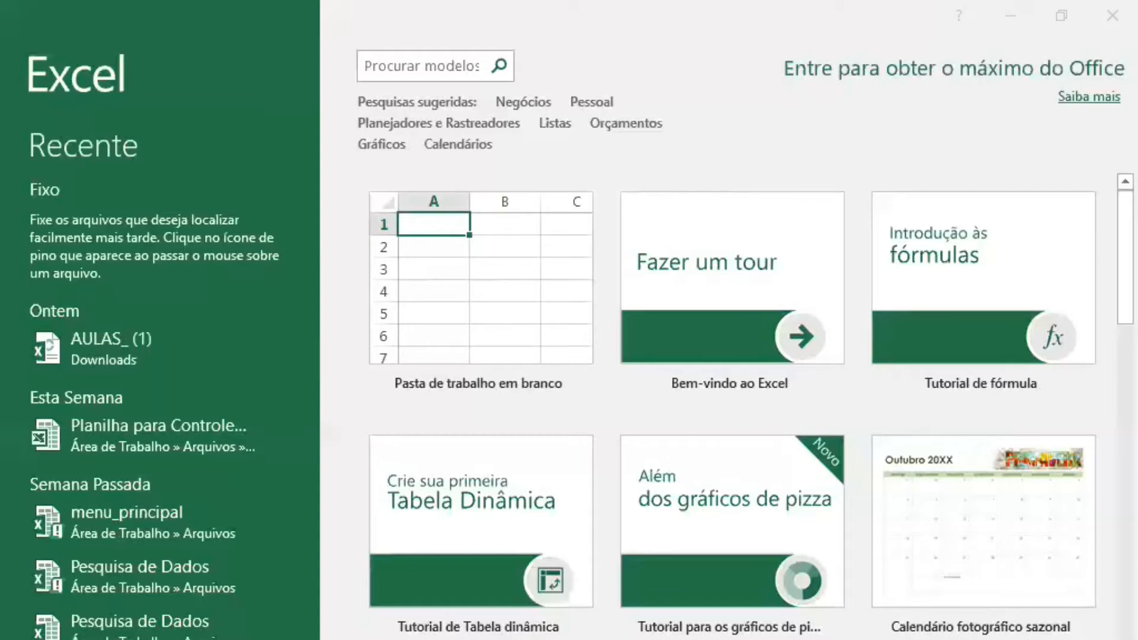
# Create a blank workbook and dismiss the available-updates notice
pyautogui.moveTo(547, 639)
pyautogui.click(650, 628)
pyautogui.click(406, 288)
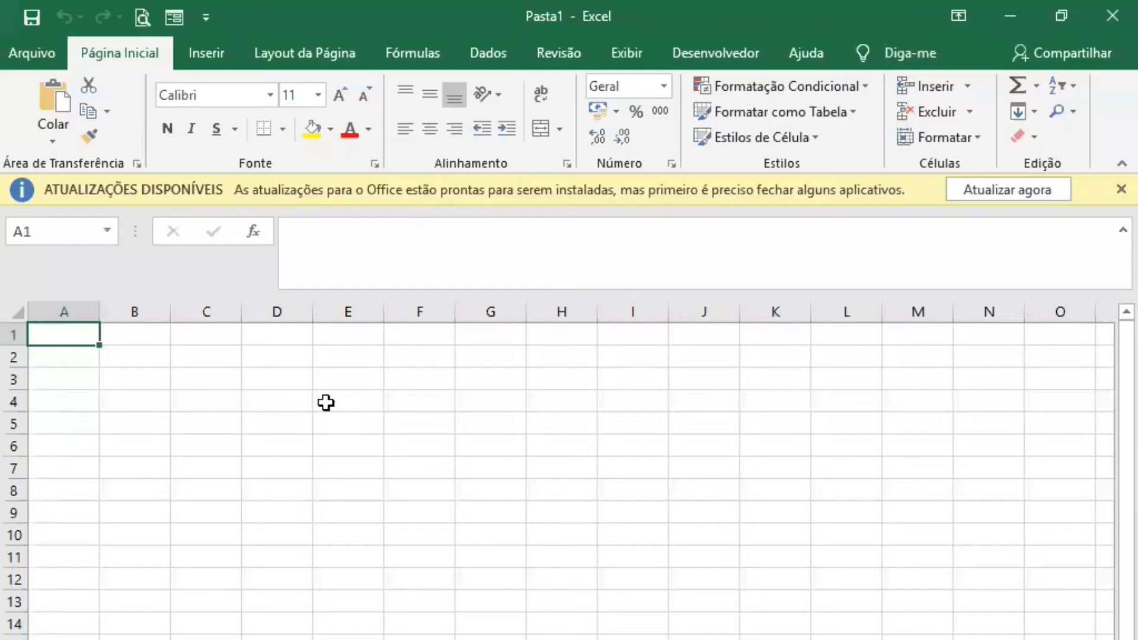
pyautogui.click(1121, 190)
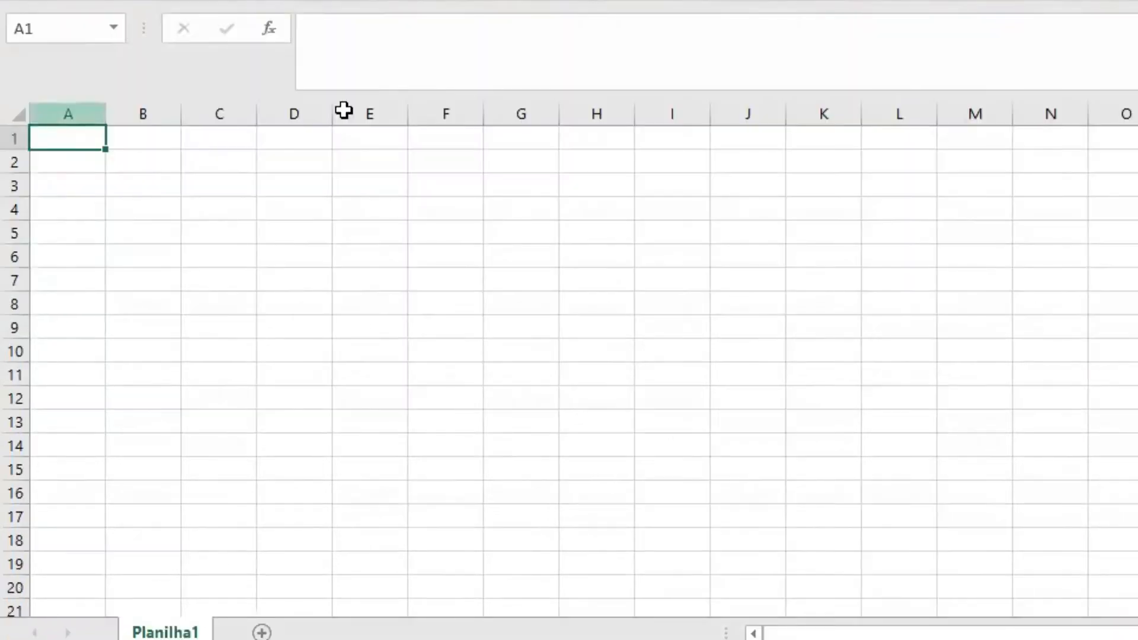
# Select sample columns, rows and single cells in the empty sheet to examine how the grid is organised
pyautogui.hotkey('ctrl', 'space')
pyautogui.hotkey('shift', 'Right')
pyautogui.hotkey('shift', 'Right')
pyautogui.hotkey('shift', 'Right')
pyautogui.hotkey('shift', 'Right')
pyautogui.hotkey('shift', 'Right')
pyautogui.hotkey('shift', 'Right')
pyautogui.hotkey('shift', 'Right')
pyautogui.hotkey('shift', 'Right')
pyautogui.hotkey('shift', 'Right')
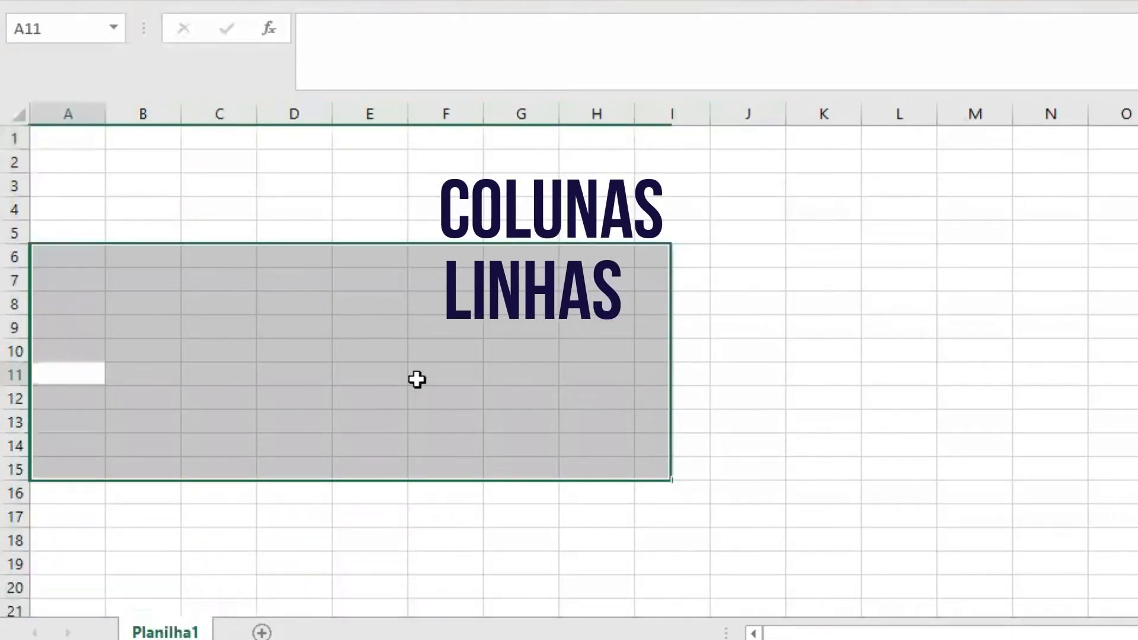
pyautogui.click(417, 378)
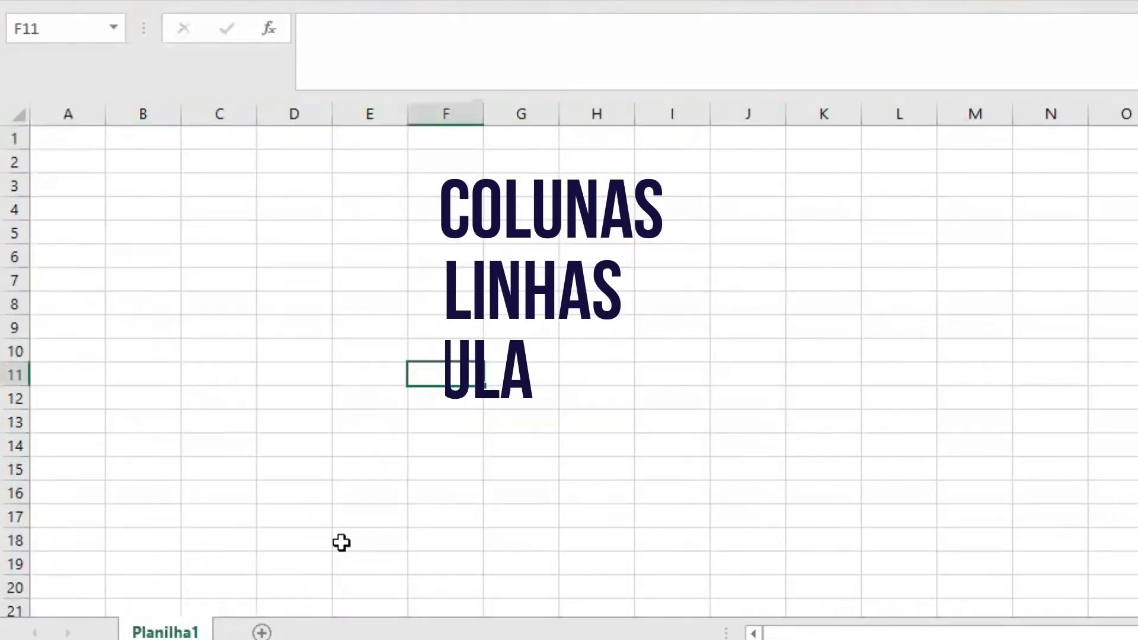
pyautogui.moveTo(255, 325); pyautogui.dragTo(296, 326)
pyautogui.click(294, 256)
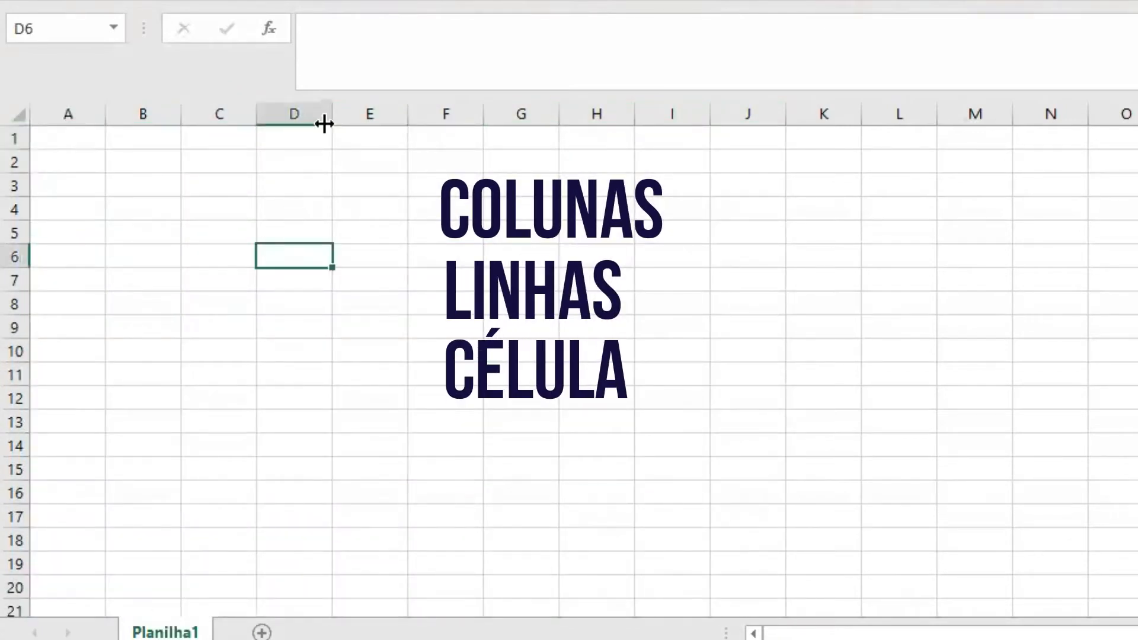
# Reduce the formula bar's height to a single line and select cell C3
pyautogui.moveTo(340, 89); pyautogui.dragTo(353, 21)
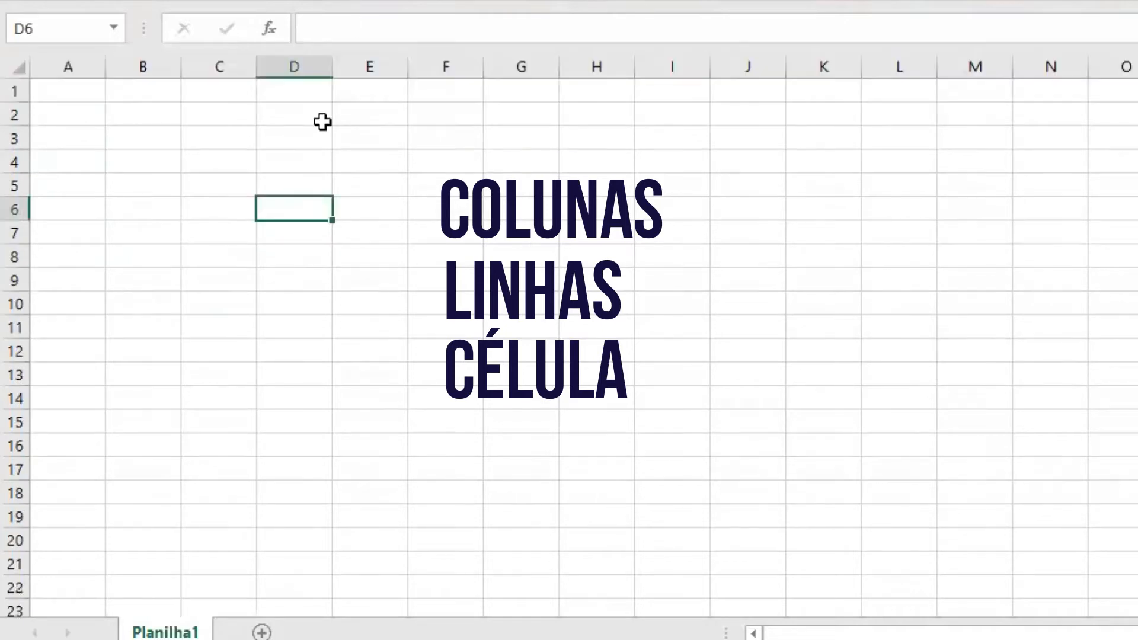
pyautogui.click(233, 132)
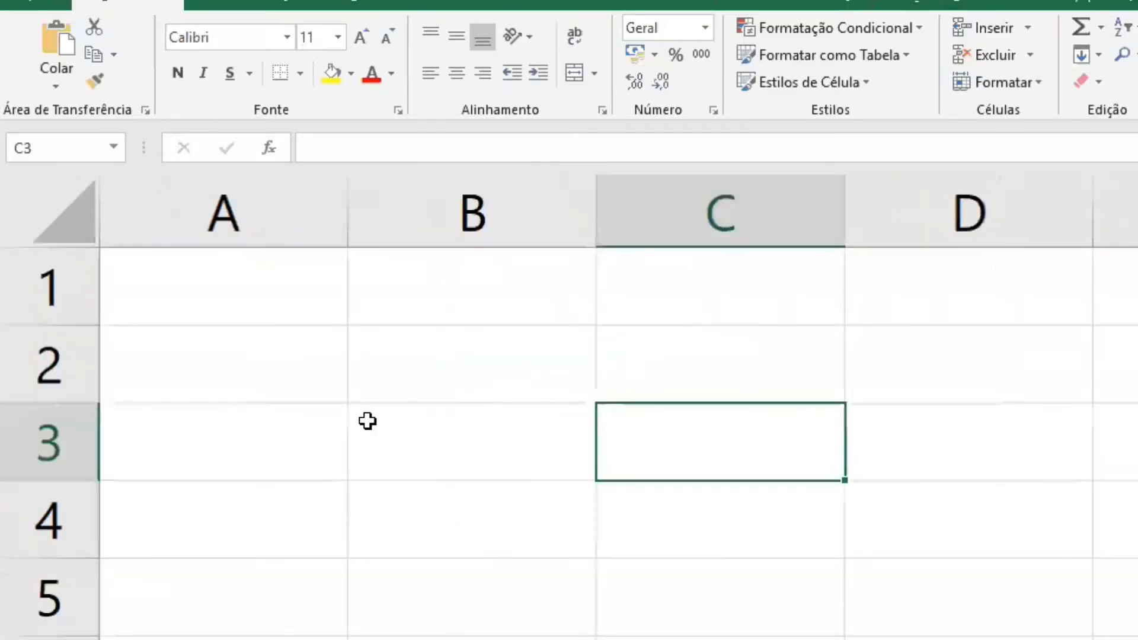
pyautogui.scroll(1, 137, 204)
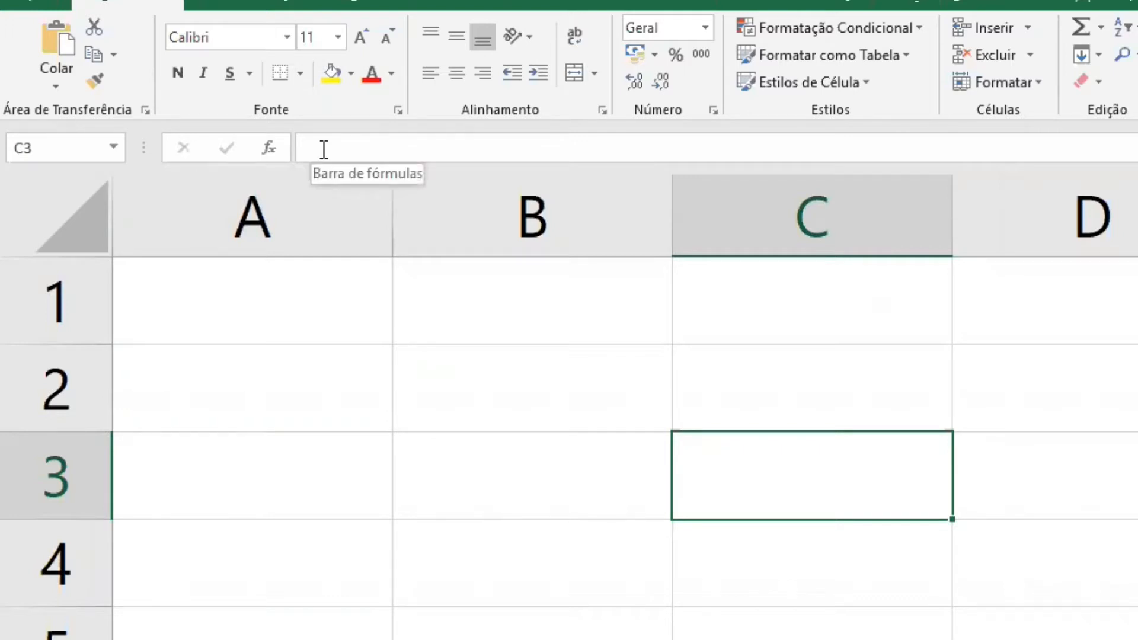
# Move the selection among cells such as A3, D2 and A2 to examine how each cell's address is shown
pyautogui.click(312, 452)
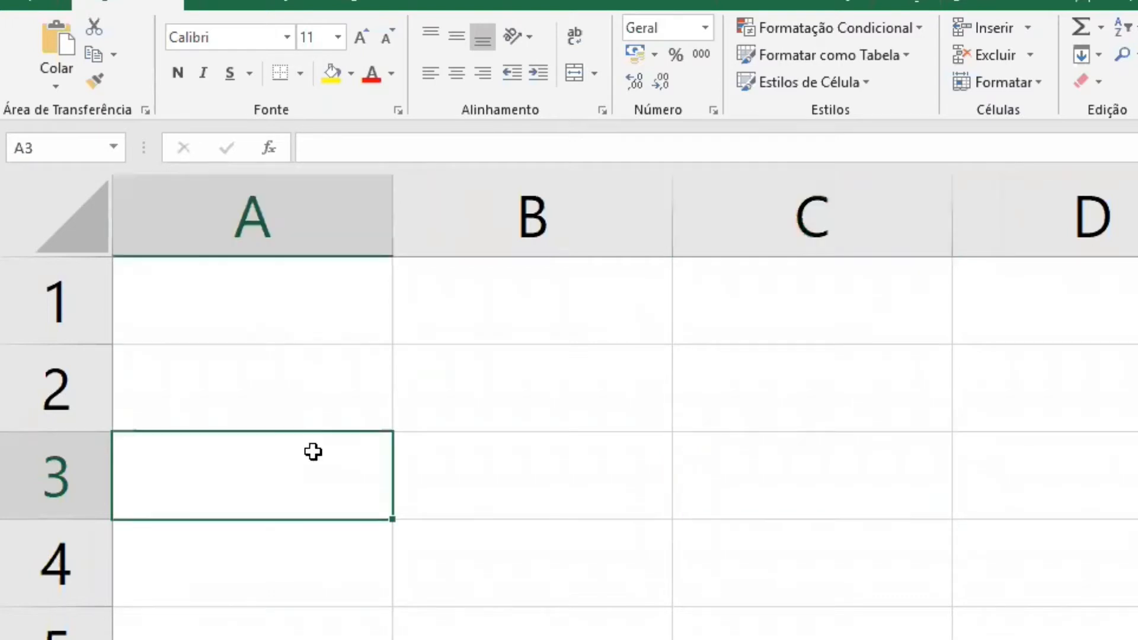
pyautogui.click(985, 357)
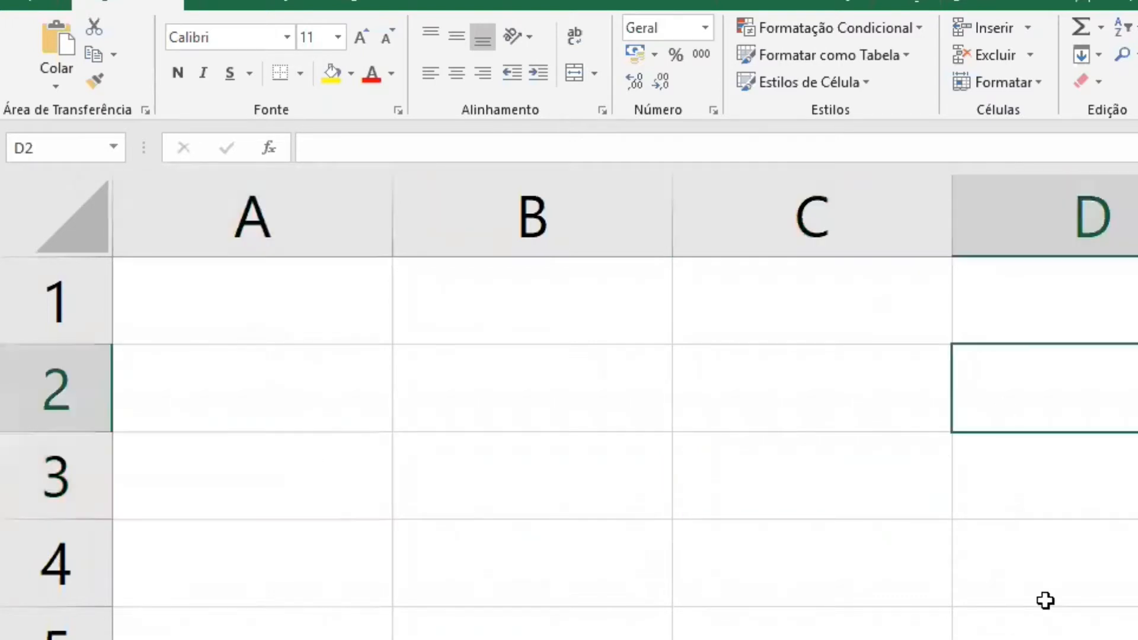
pyautogui.click(1045, 600)
pyautogui.click(1001, 360)
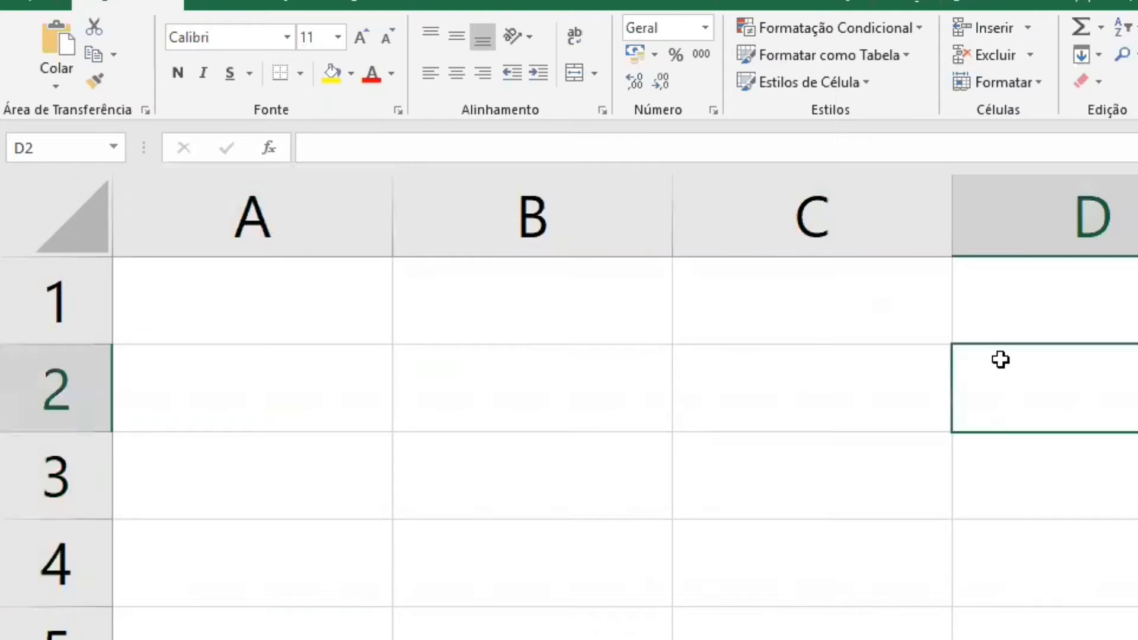
pyautogui.press('Home')
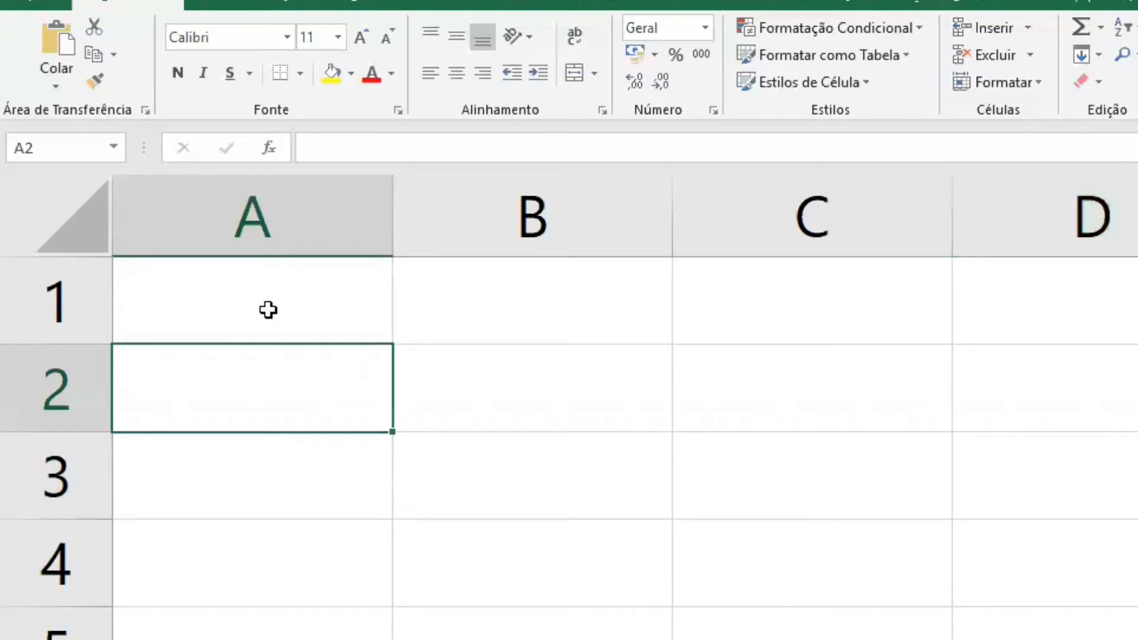
pyautogui.press('Right')
pyautogui.press('Right')
pyautogui.press('Left')
pyautogui.press('Left')
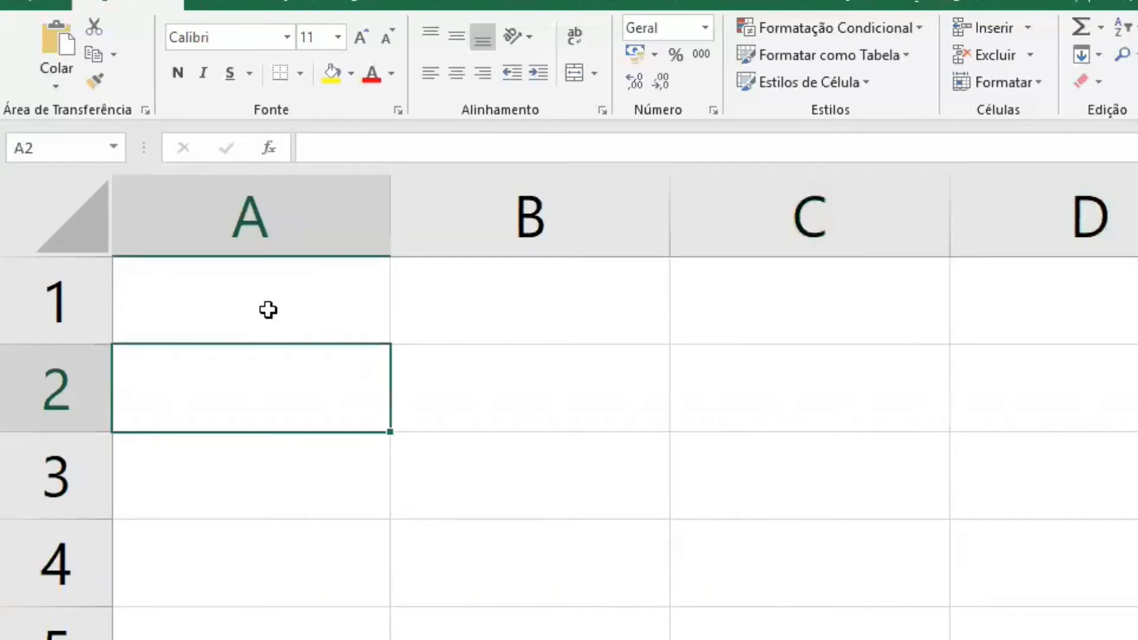
pyautogui.press('Up')
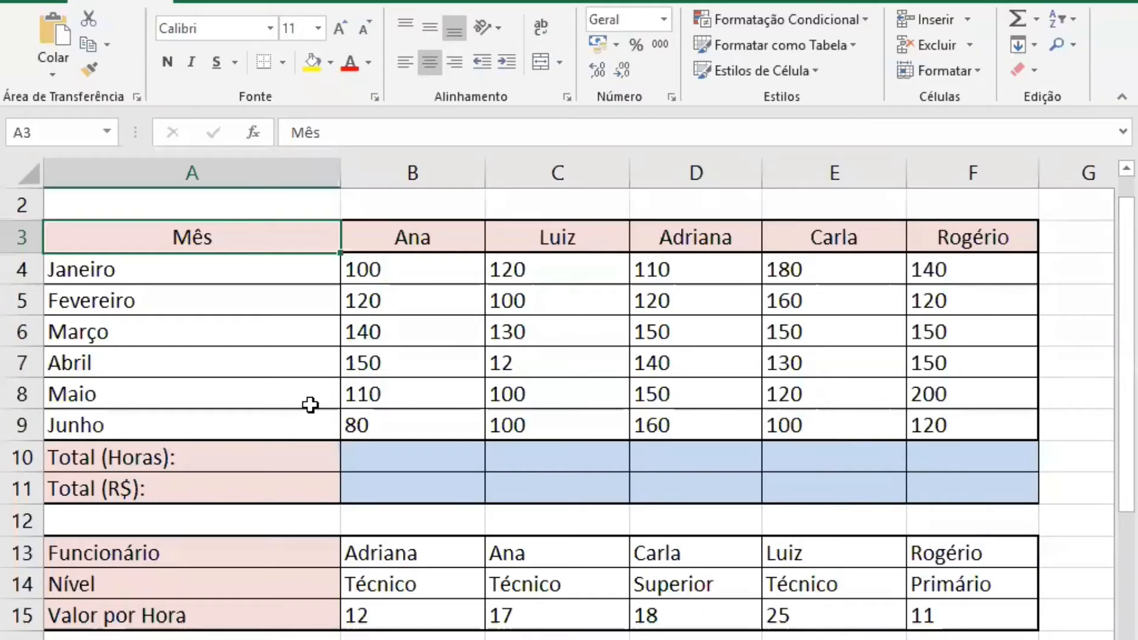
# Examine the hours table: the Mês column, the employee headers, the total cells and the Funcionário, Nível and Valor por Hora block
pyautogui.press('Down')
pyautogui.press('Down')
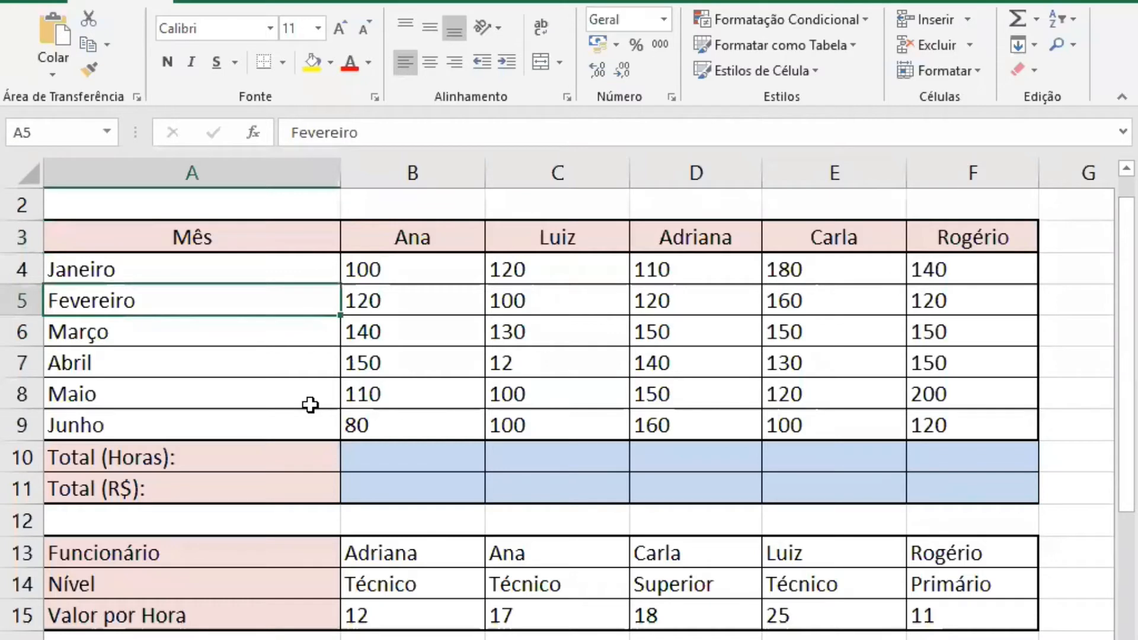
pyautogui.press('Up')
pyautogui.press('Up')
pyautogui.hotkey('shift', 'Down')
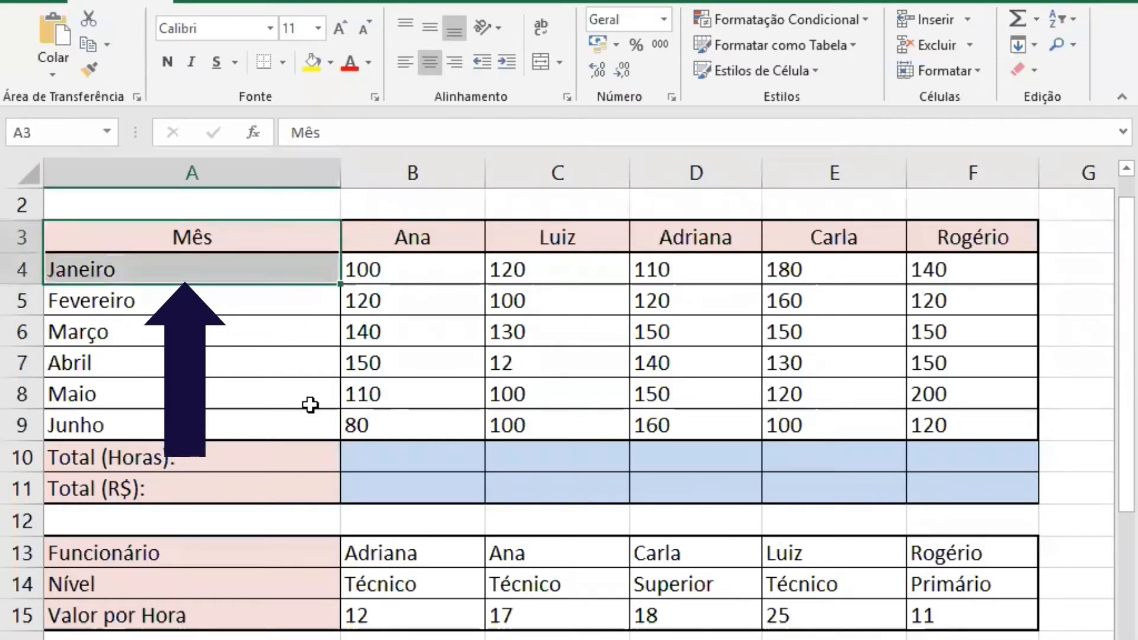
pyautogui.press('Right')
pyautogui.hotkey('shift', 'Right')
pyautogui.hotkey('shift', 'Right')
pyautogui.hotkey('shift', 'Right')
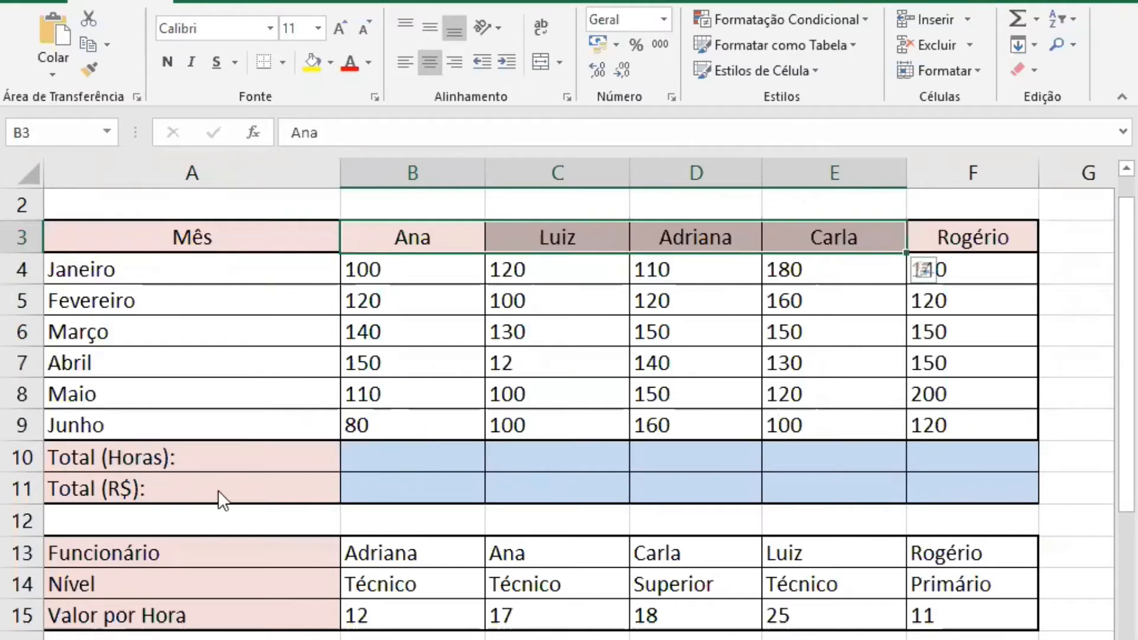
pyautogui.click(418, 458)
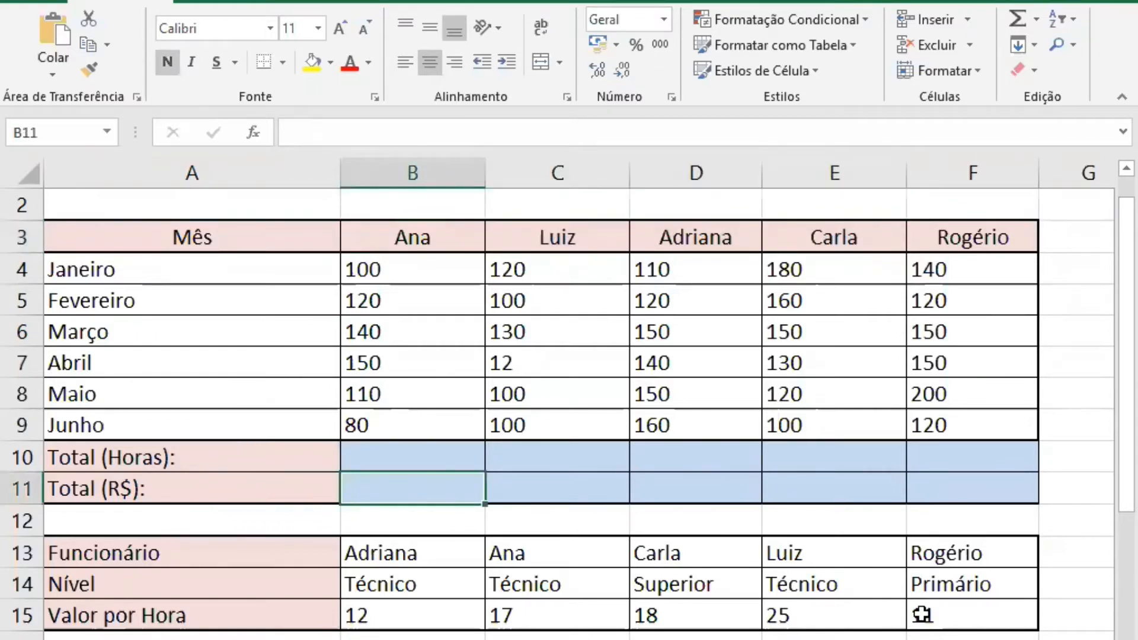
pyautogui.moveTo(189, 552); pyautogui.dragTo(921, 615)
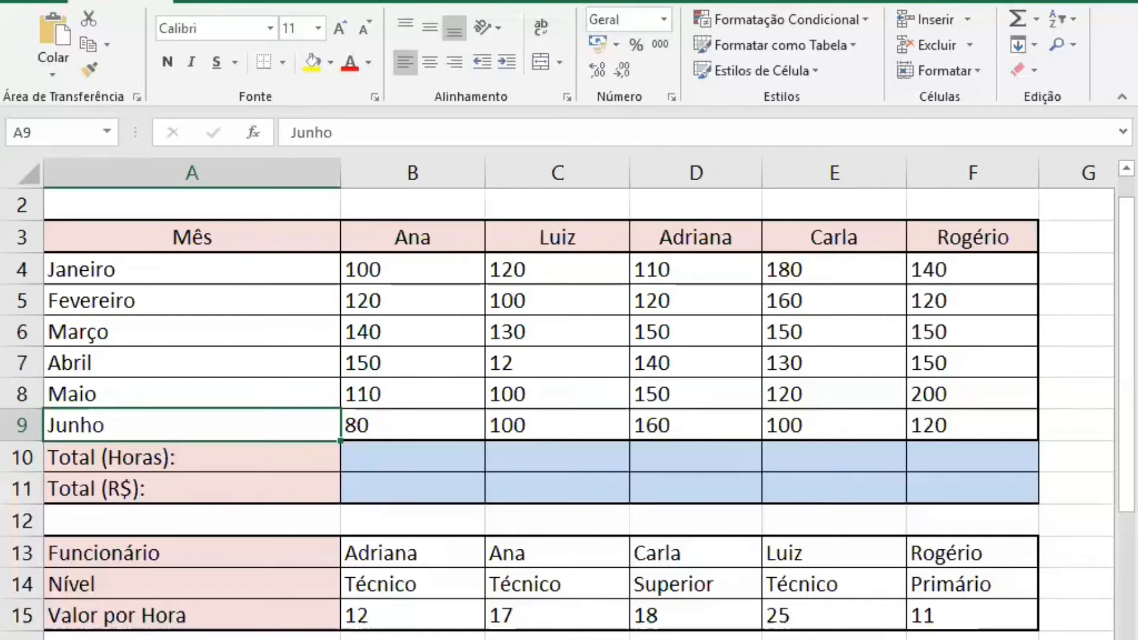
# Examine the month labels and the first employee's hours up close, from the table header down past the total rows
pyautogui.scroll(1, 569, 397)
pyautogui.scroll(1, 569, 397)
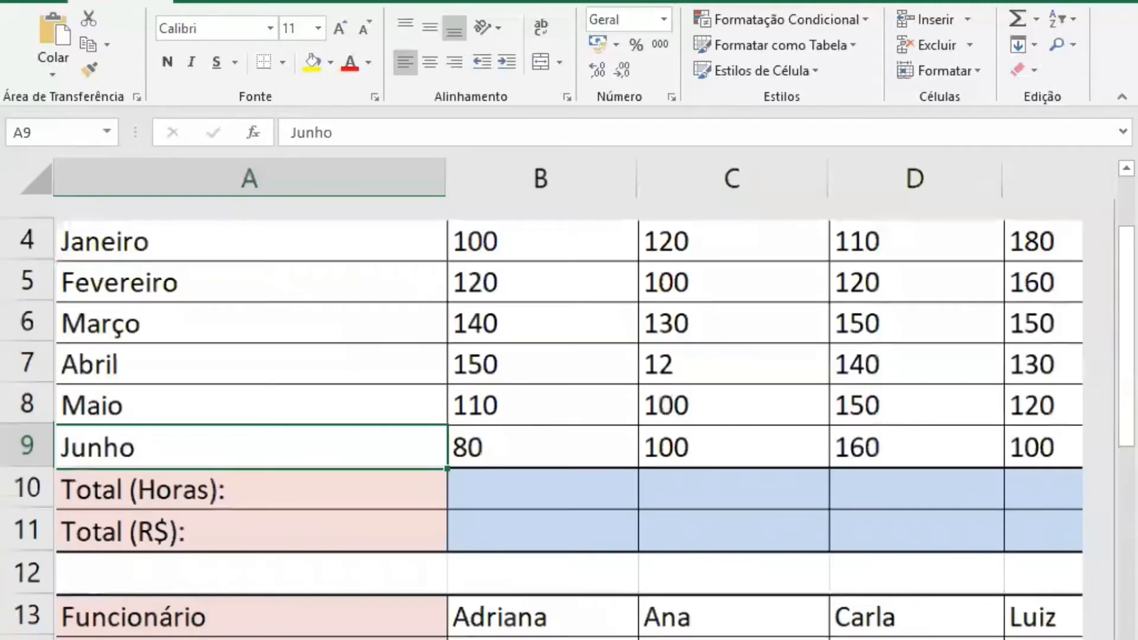
pyautogui.scroll(1, 569, 397)
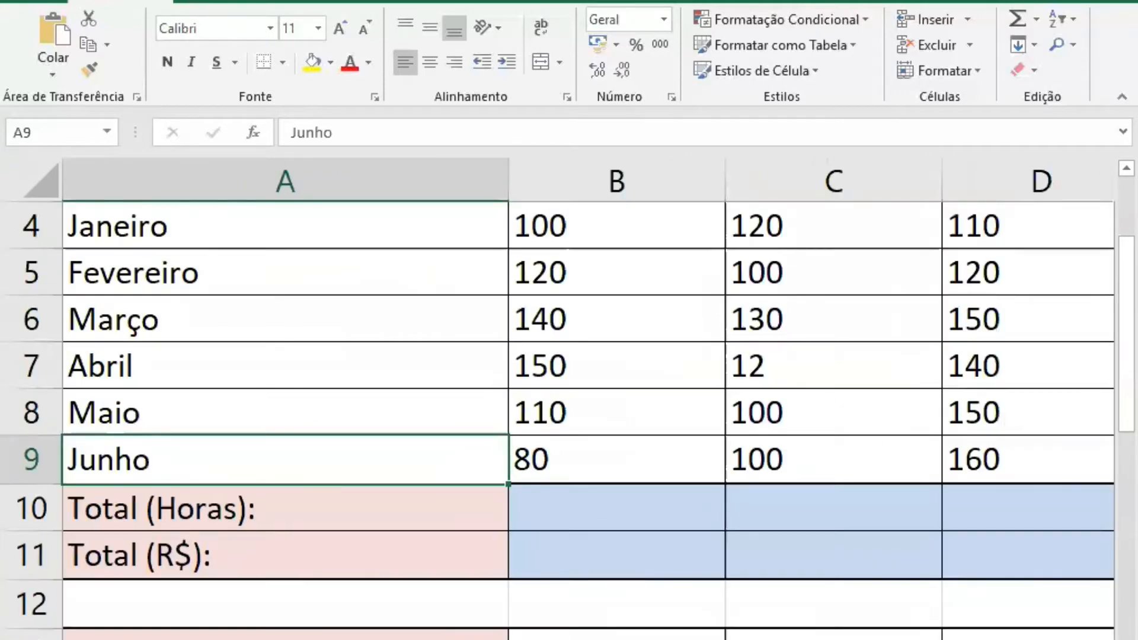
pyautogui.scroll(1, 569, 397)
pyautogui.scroll(1, 568, 397)
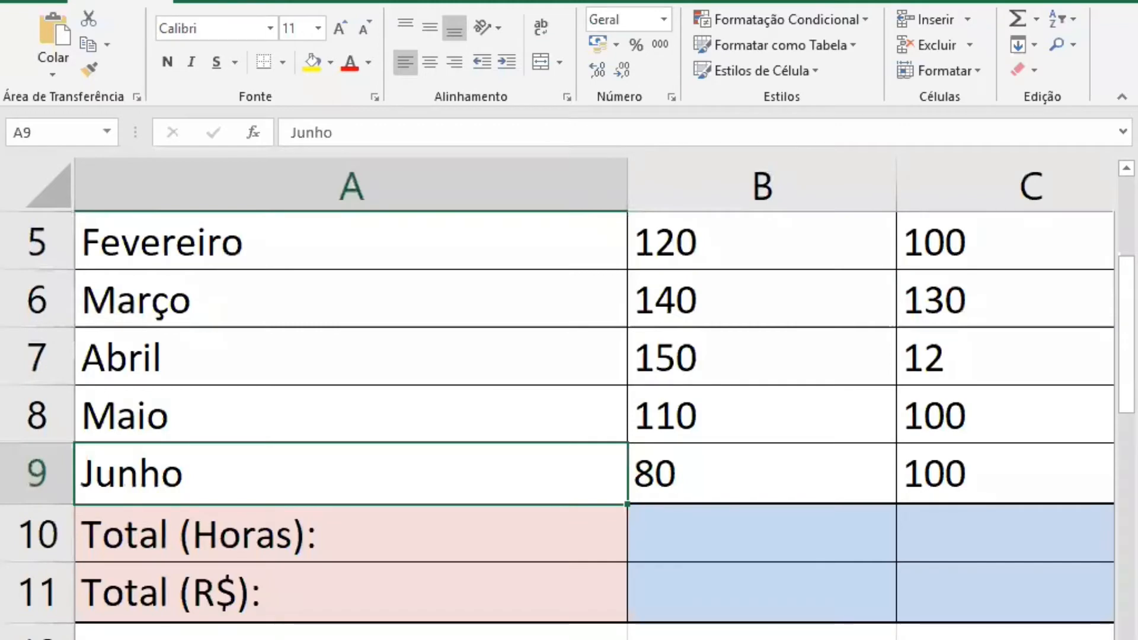
pyautogui.scroll(1, 569, 397)
pyautogui.scroll(1, 569, 397)
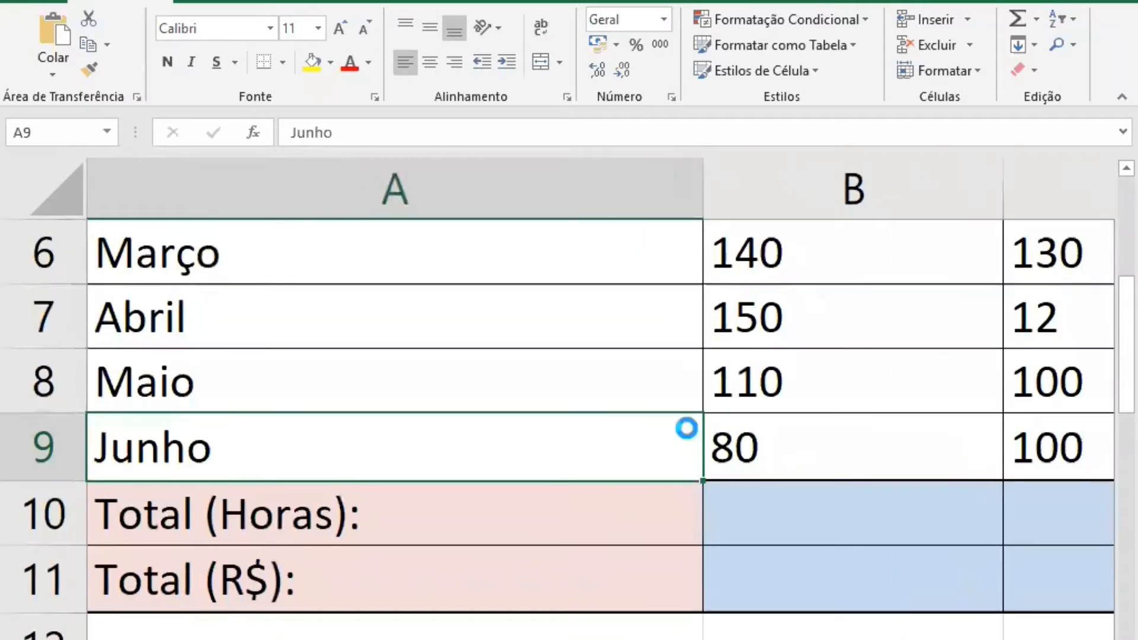
pyautogui.scroll(1, 570, 329)
pyautogui.scroll(1, 570, 329)
pyautogui.click(570, 330)
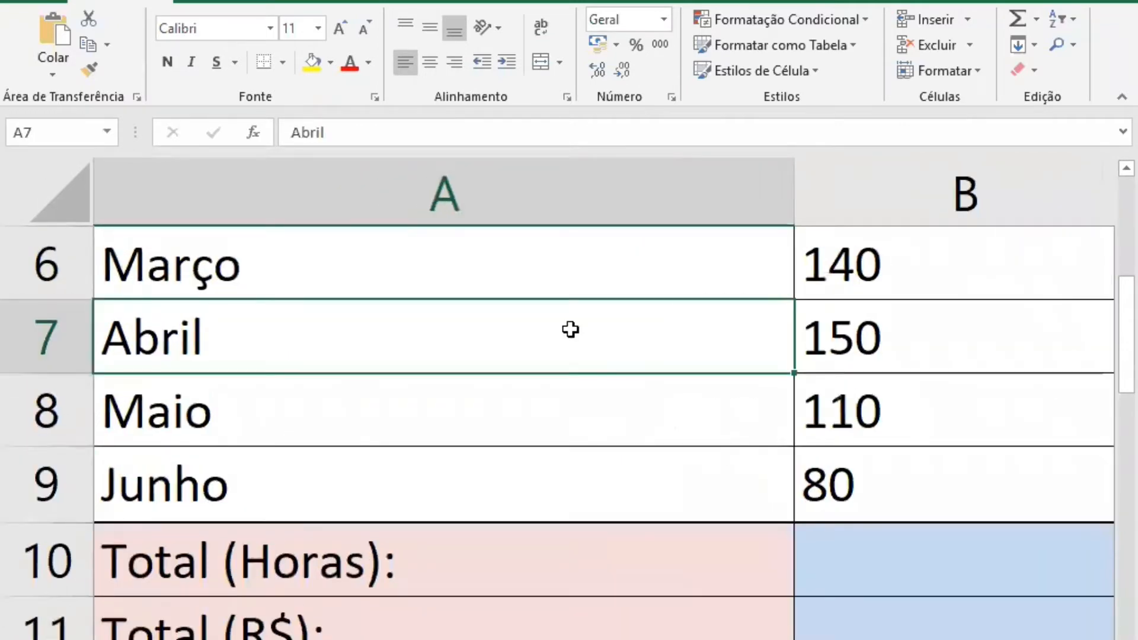
pyautogui.press('Up')
pyautogui.press('Up')
pyautogui.press('Up')
pyautogui.press('Up')
pyautogui.press('Up')
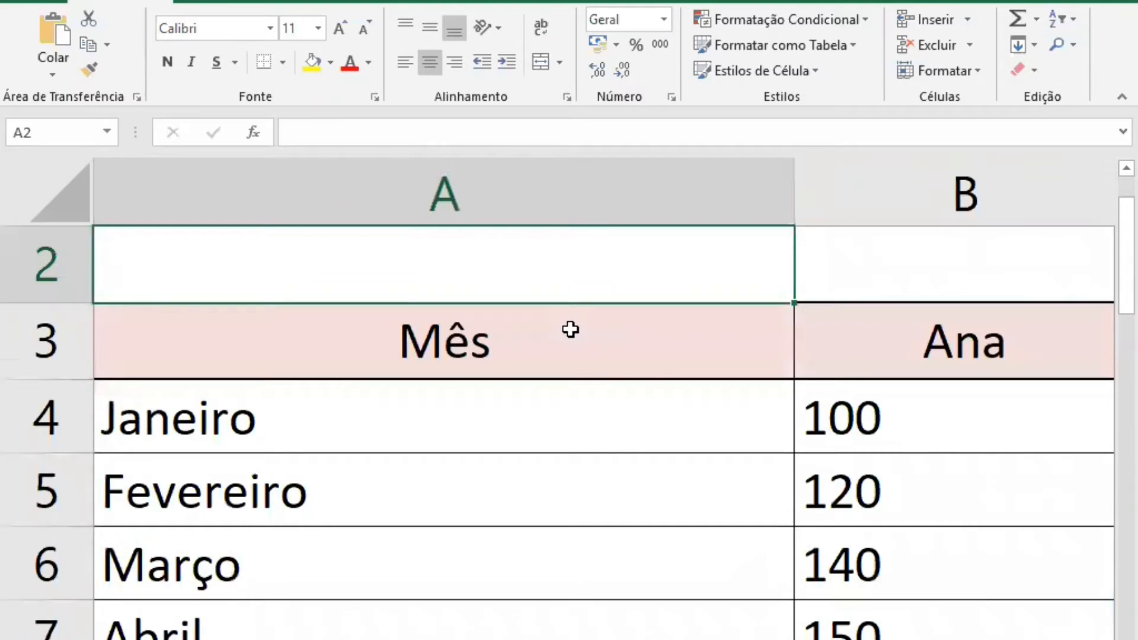
pyautogui.press('Down')
pyautogui.press('Down')
pyautogui.hscroll(2, 570, 329)
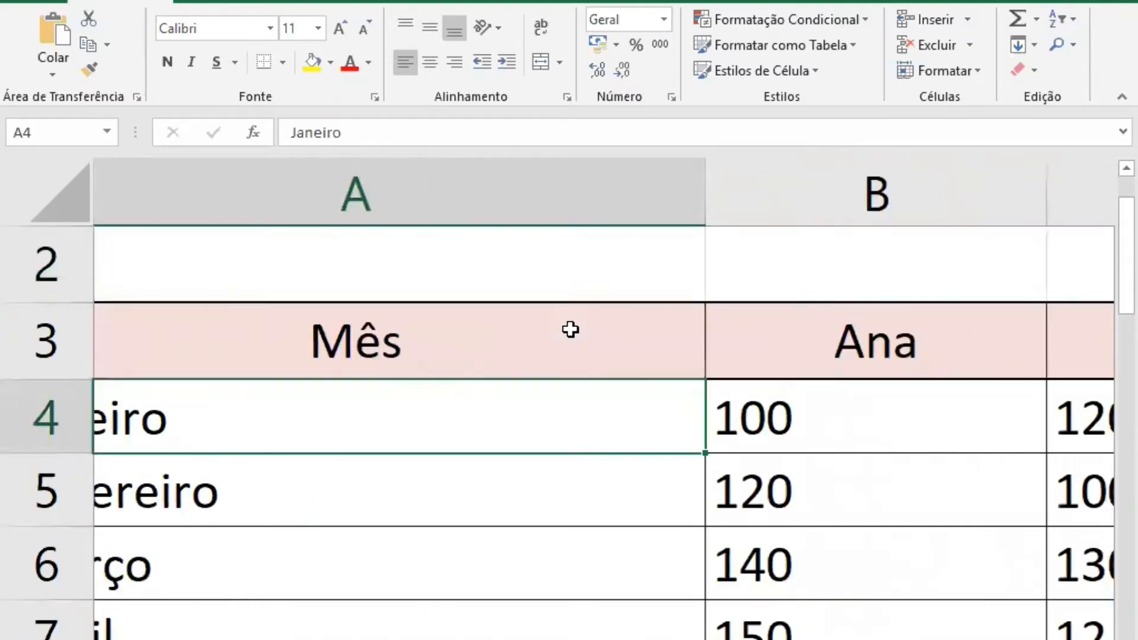
pyautogui.hscroll(5, 570, 330)
pyautogui.press('Right')
pyautogui.press('Down')
pyautogui.press('Down')
pyautogui.press('Down')
pyautogui.press('Down')
pyautogui.press('Down')
pyautogui.press('Down')
pyautogui.press('Down')
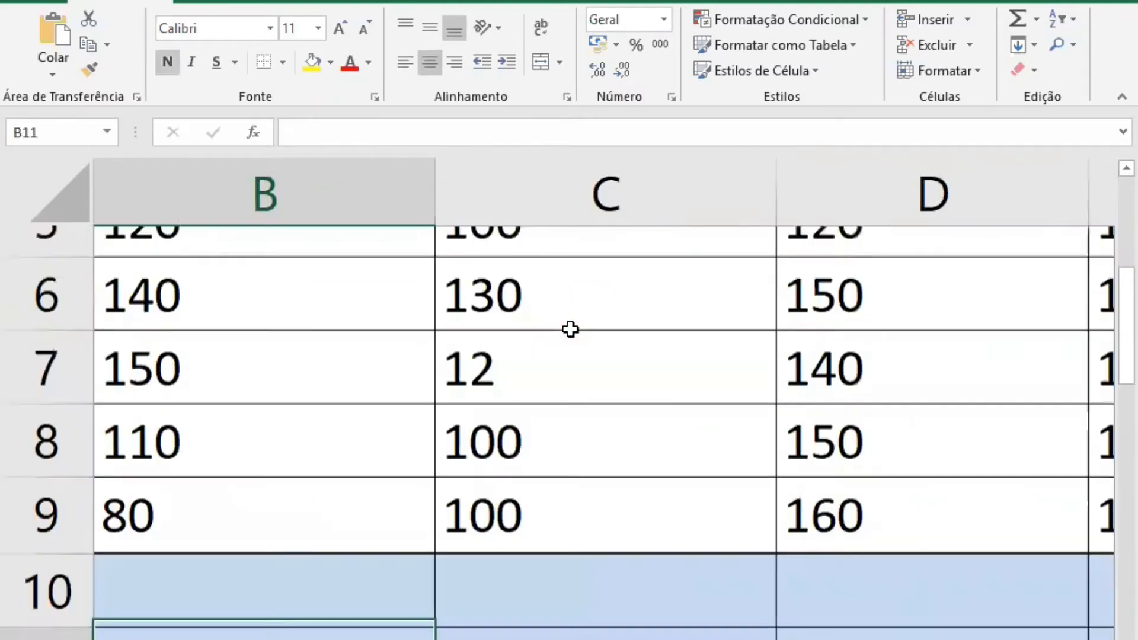
pyautogui.press('Down')
pyautogui.press('Left')
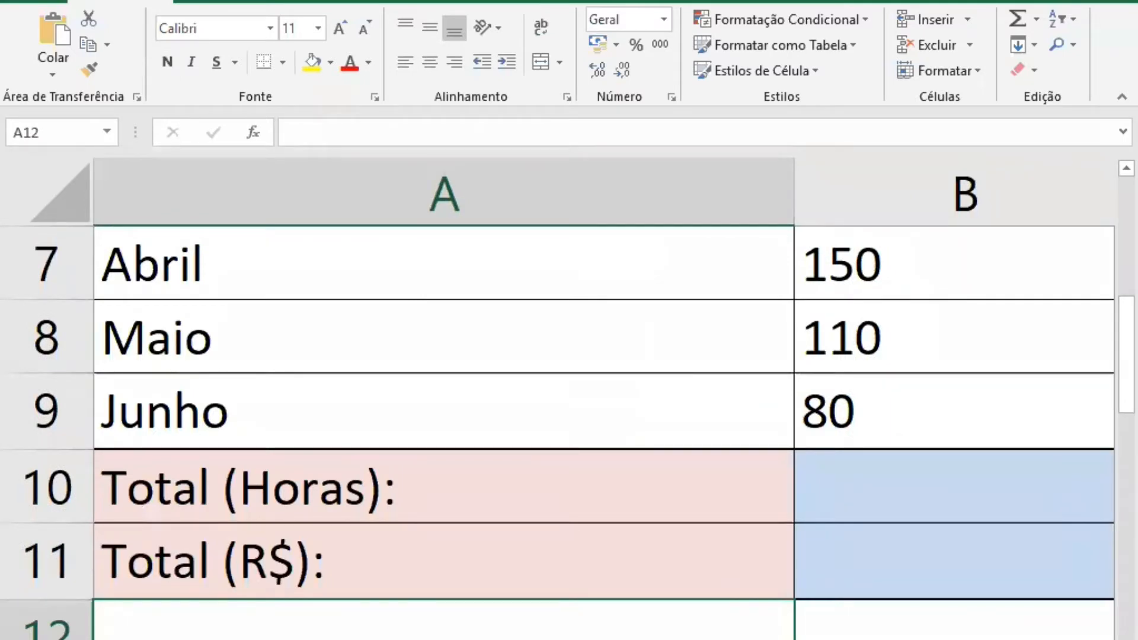
# Select cell B10, the first employee's Total (Horas) cell
pyautogui.scroll(-1, 559, 398)
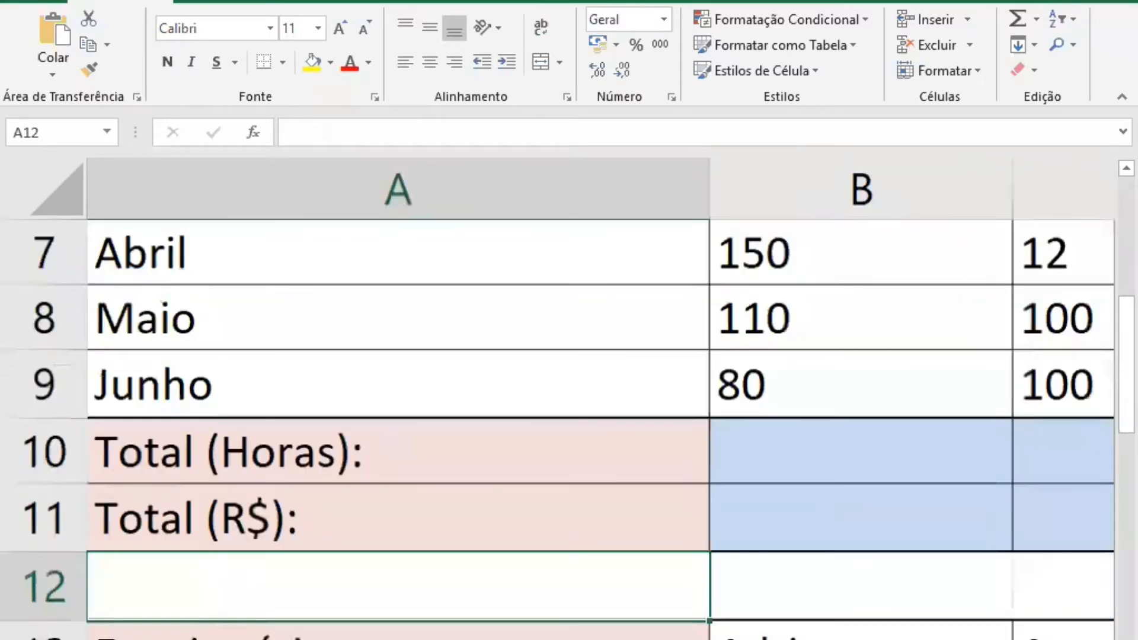
pyautogui.scroll(-1, 841, 449)
pyautogui.scroll(-1, 840, 449)
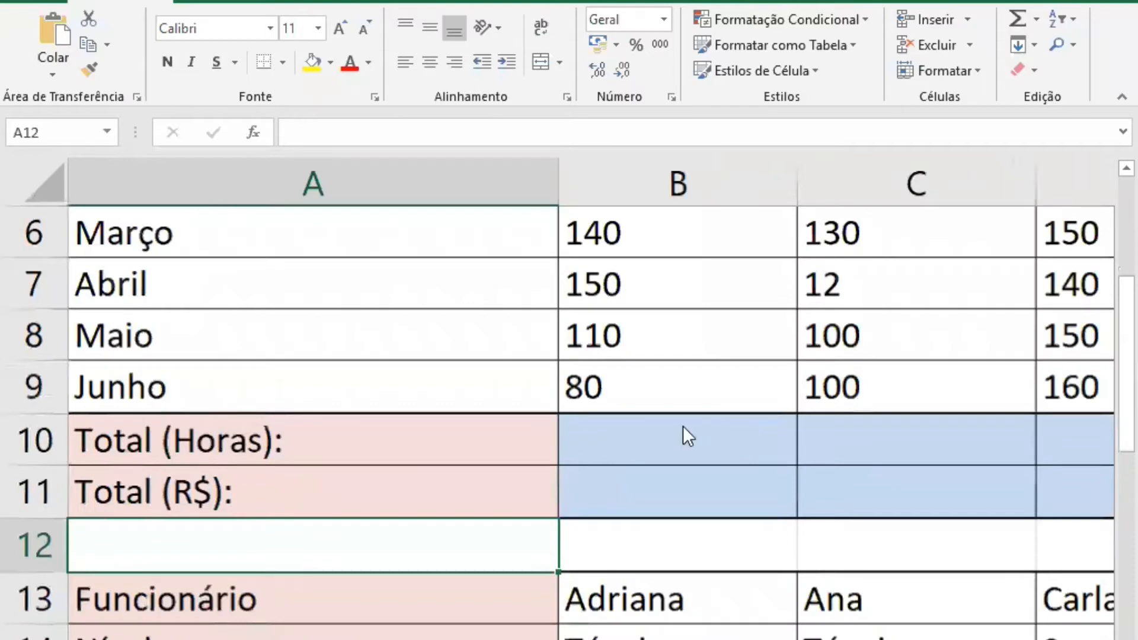
pyautogui.scroll(-1, 670, 443)
pyautogui.scroll(-1, 648, 460)
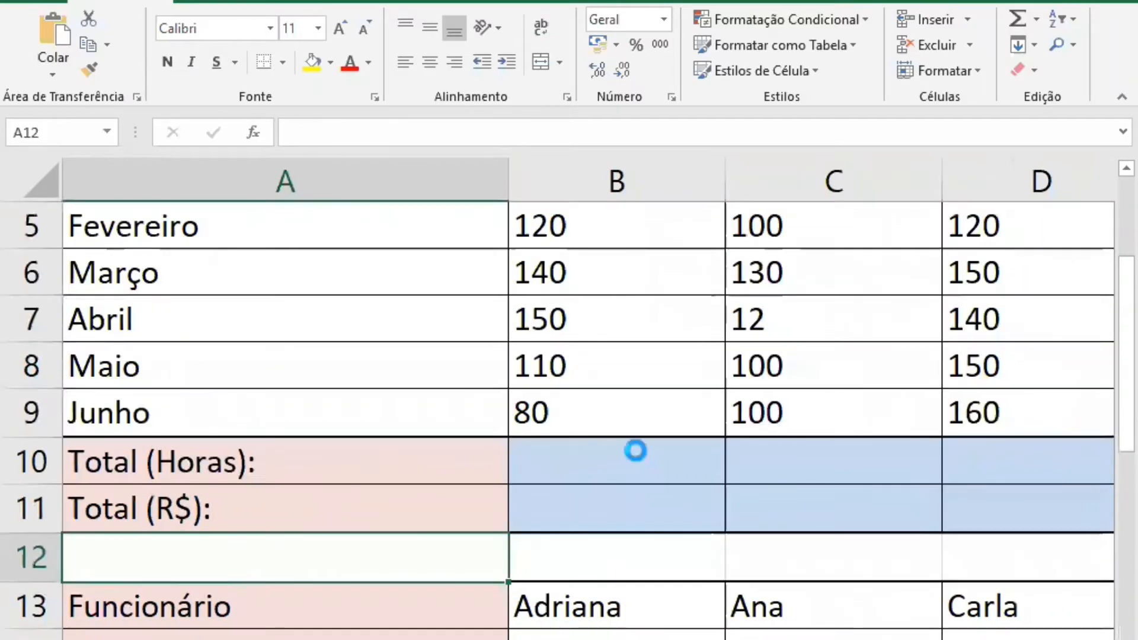
pyautogui.scroll(-1, 636, 451)
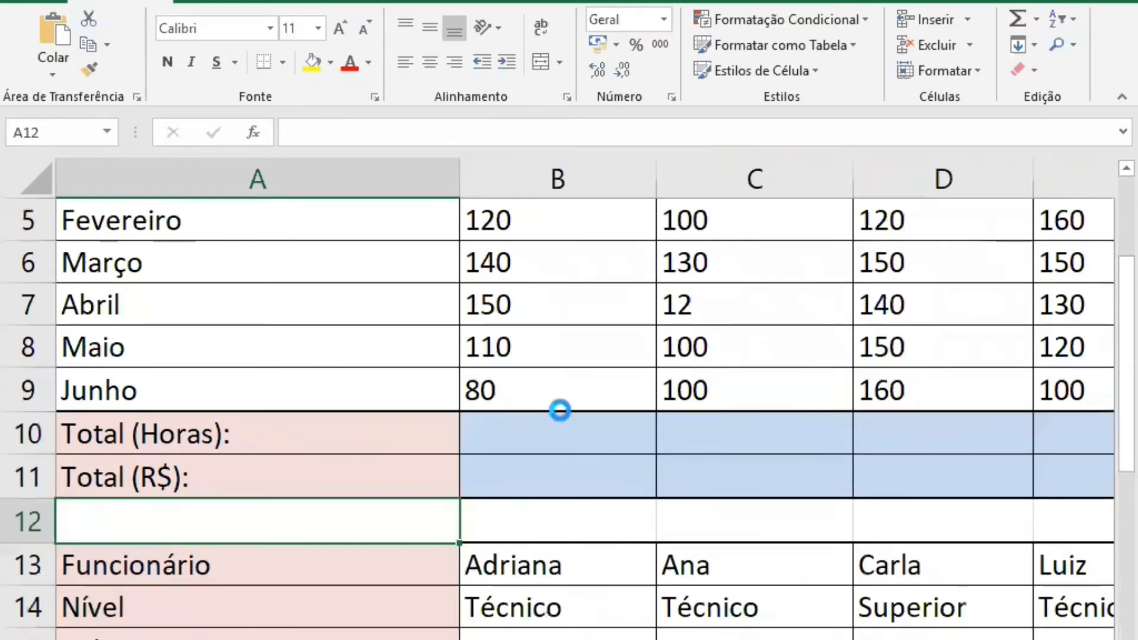
pyautogui.scroll(-1, 560, 410)
pyautogui.scroll(-1, 559, 411)
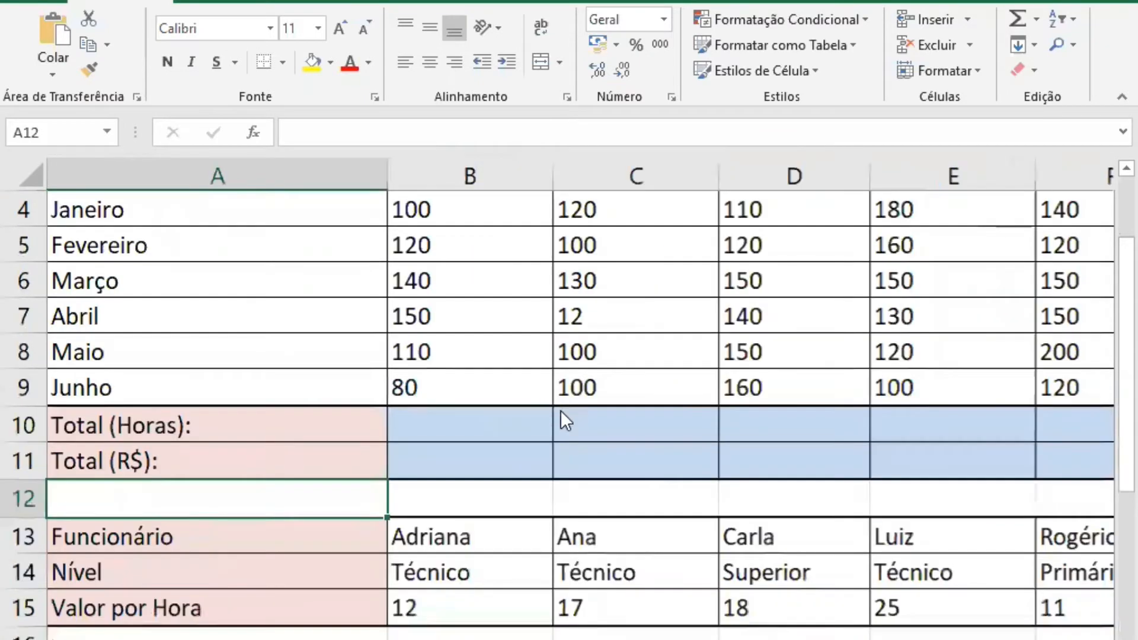
pyautogui.scroll(-1, 560, 415)
pyautogui.scroll(-1, 424, 422)
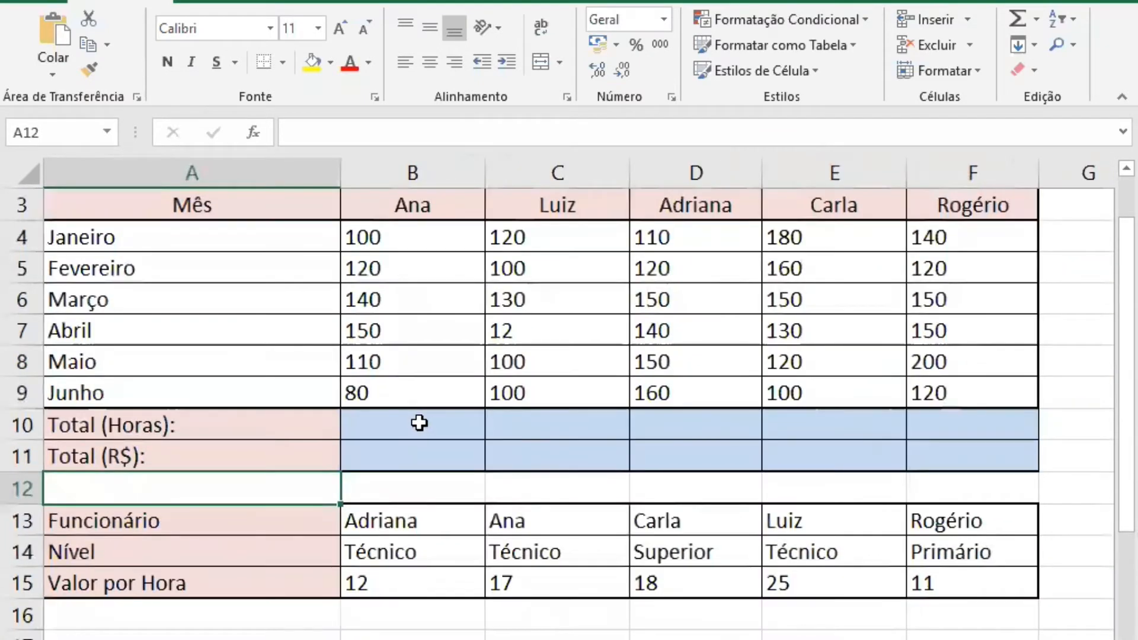
pyautogui.click(419, 422)
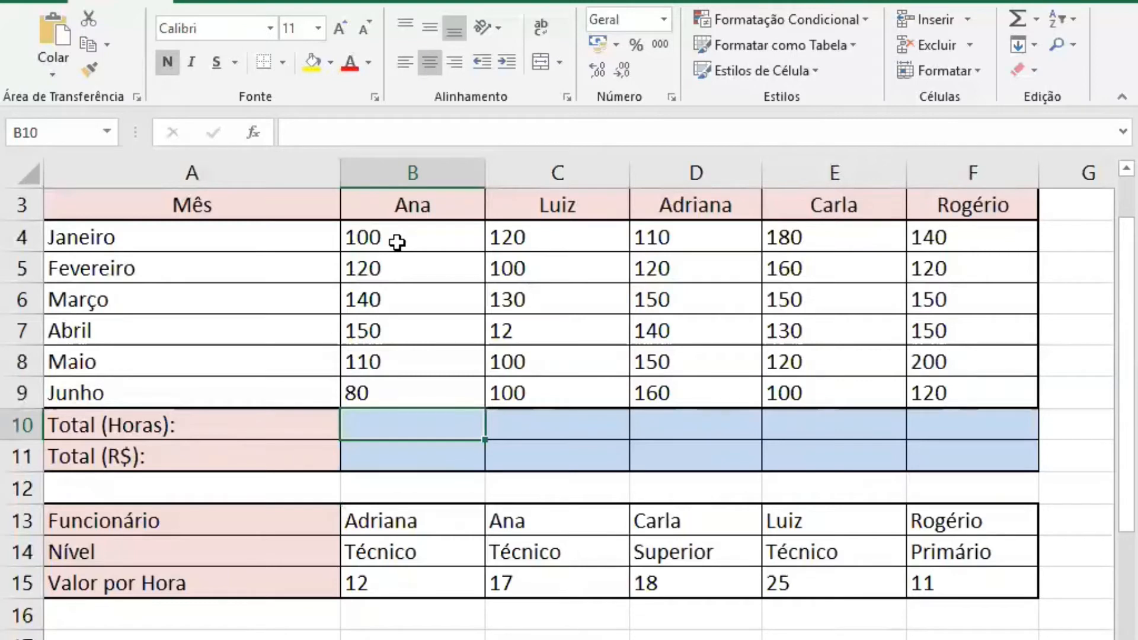
# Examine the first employee's monthly hours by moving the selection up column B to B4, and return to B10
pyautogui.press('Up')
pyautogui.press('Up')
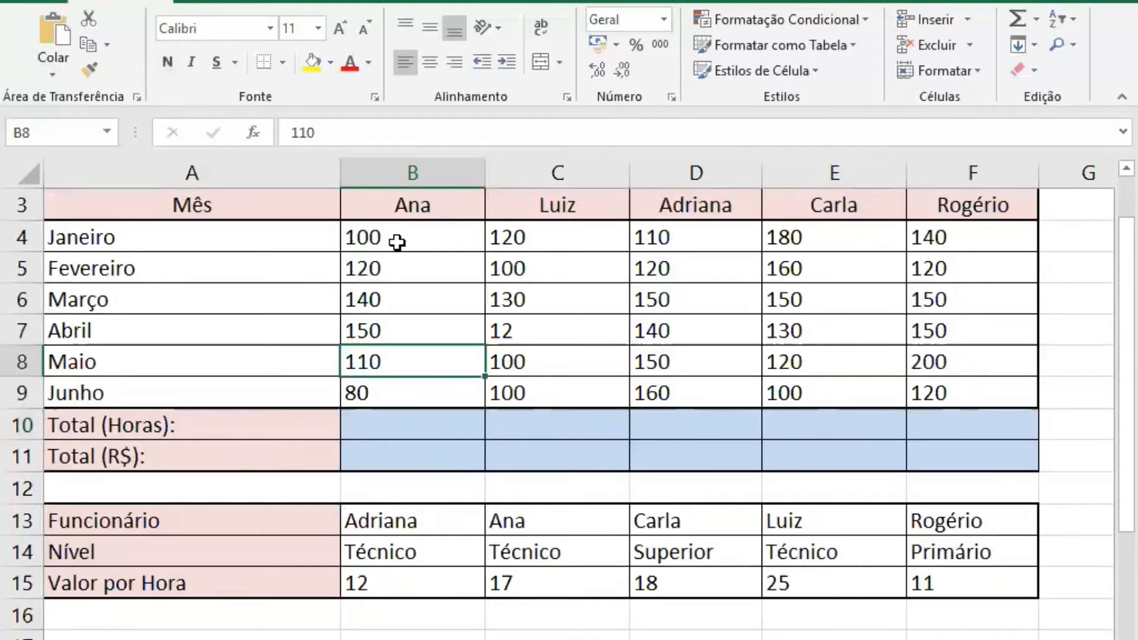
pyautogui.press('Up')
pyautogui.press('Up')
pyautogui.press('Up')
pyautogui.press('Up')
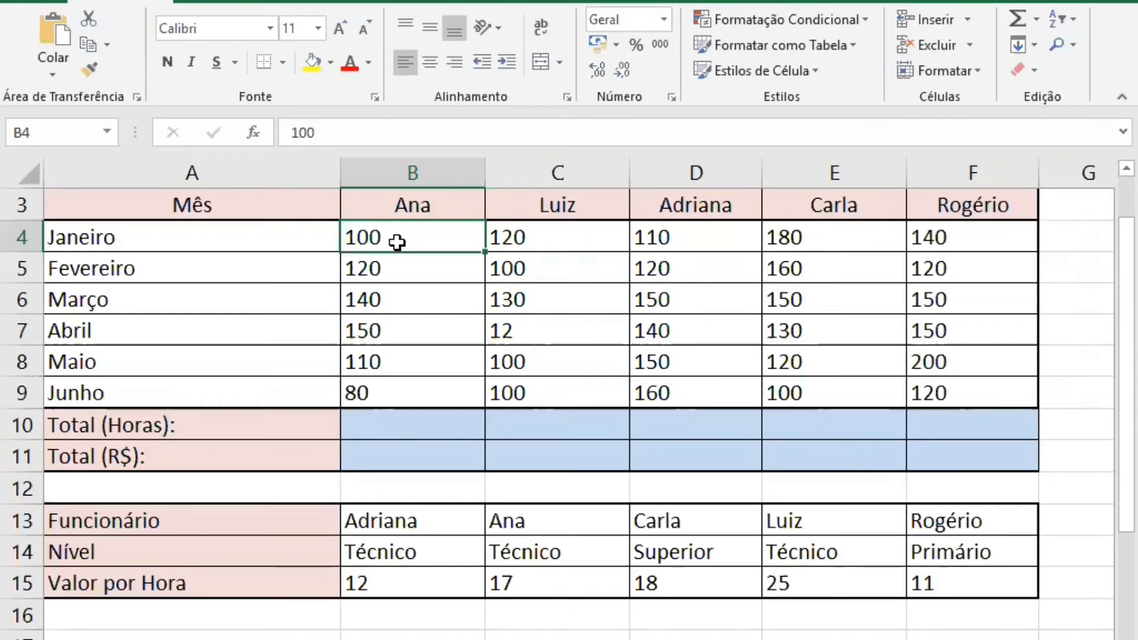
pyautogui.hotkey('ctrl', 'Down')
pyautogui.press('Down')
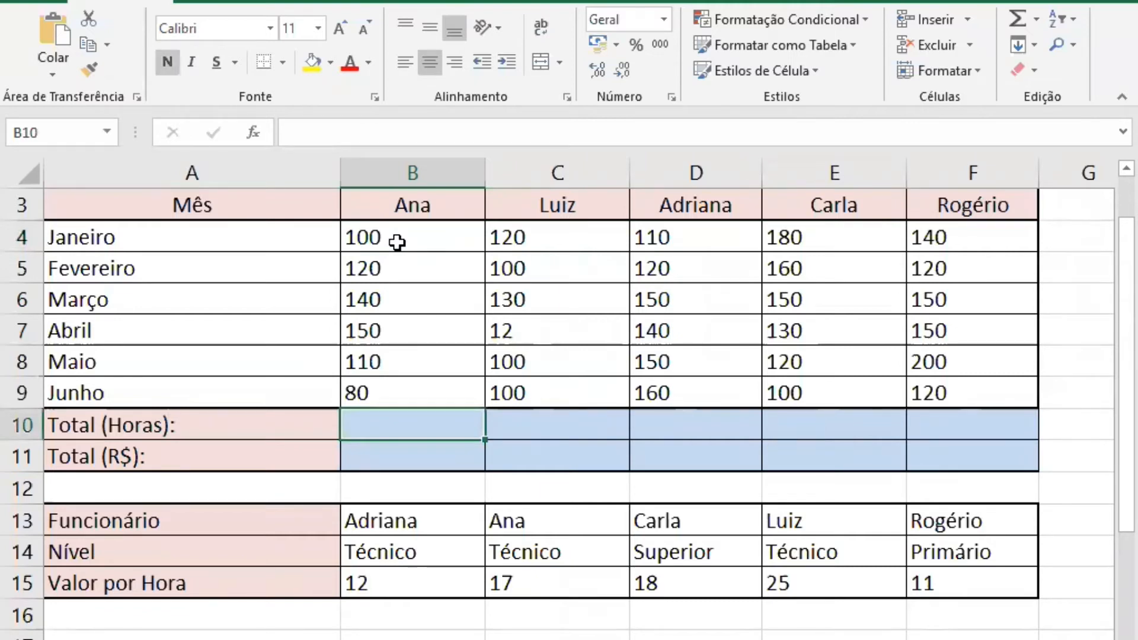
# Enter the formula =100+120+140+150+110+80 in B10 to total the first employee's hours from typed numbers
pyautogui.write('=1')
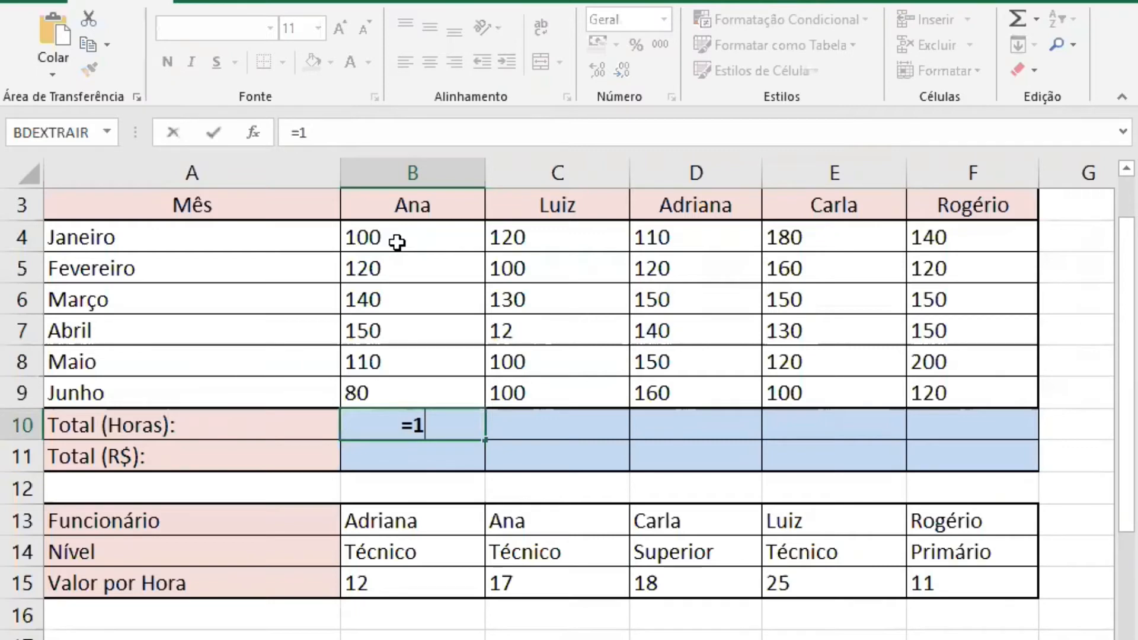
pyautogui.write('00+12')
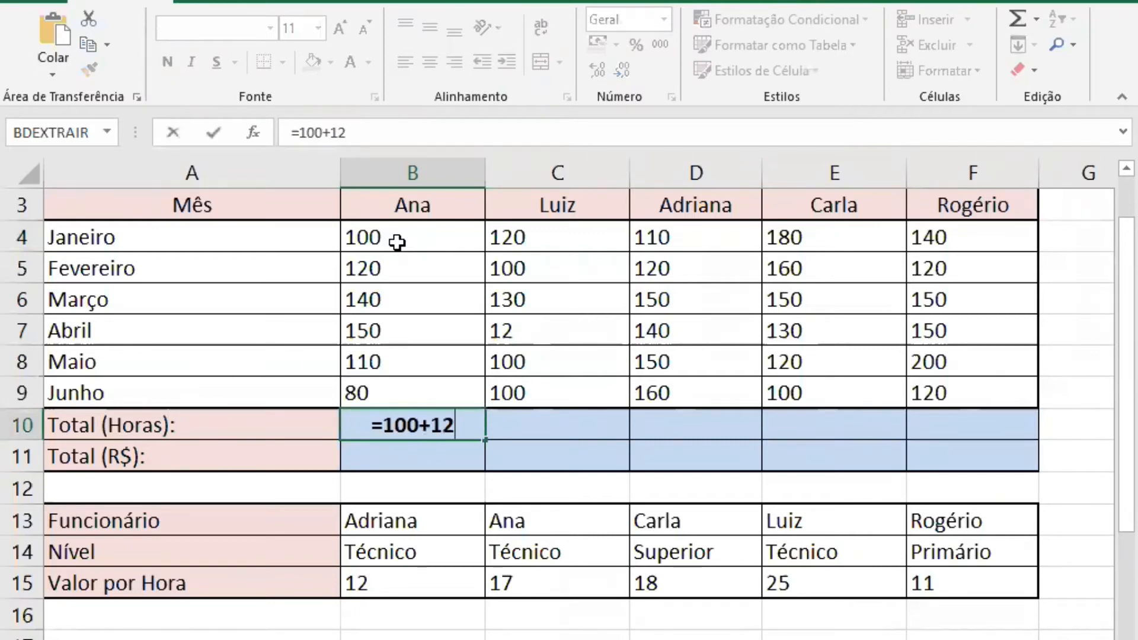
pyautogui.write('0')
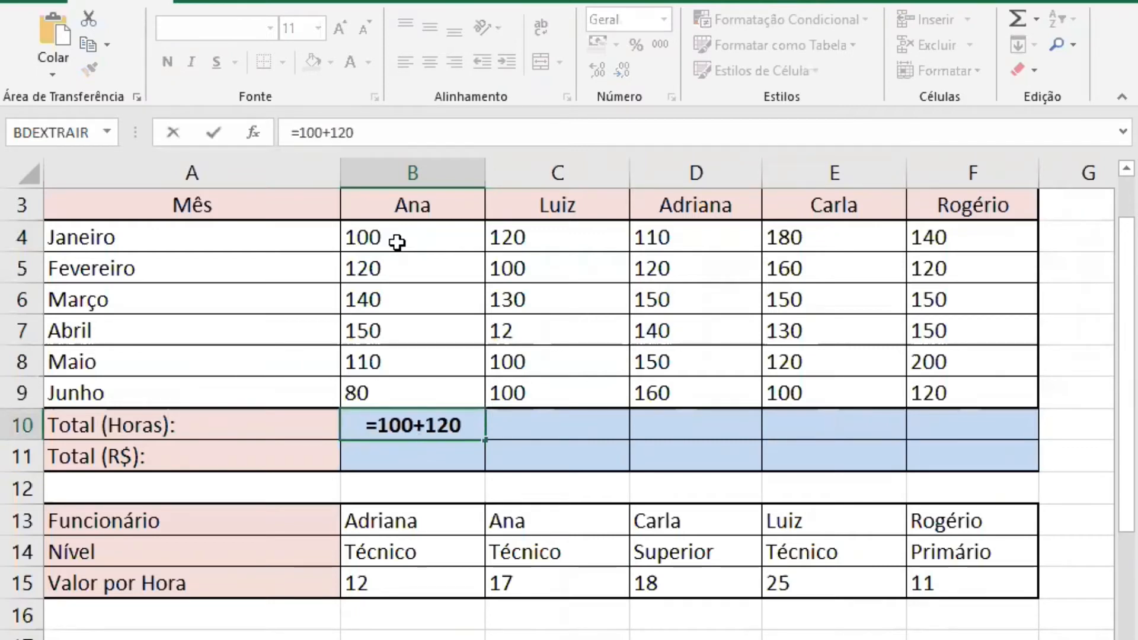
pyautogui.write('+140+')
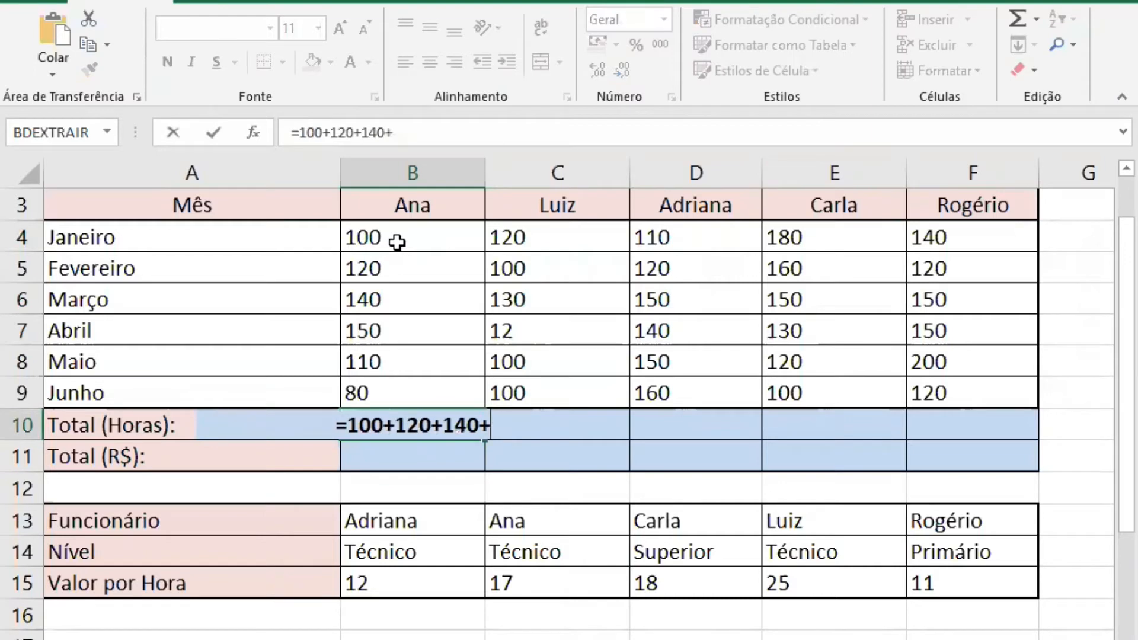
pyautogui.write('150+1')
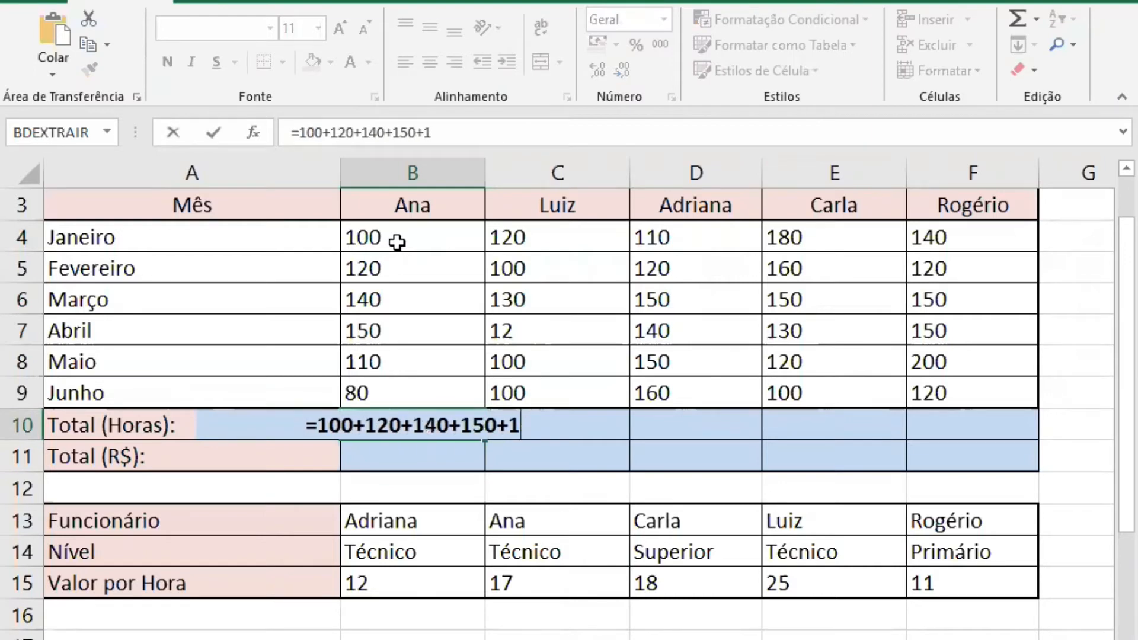
pyautogui.write('10+80')
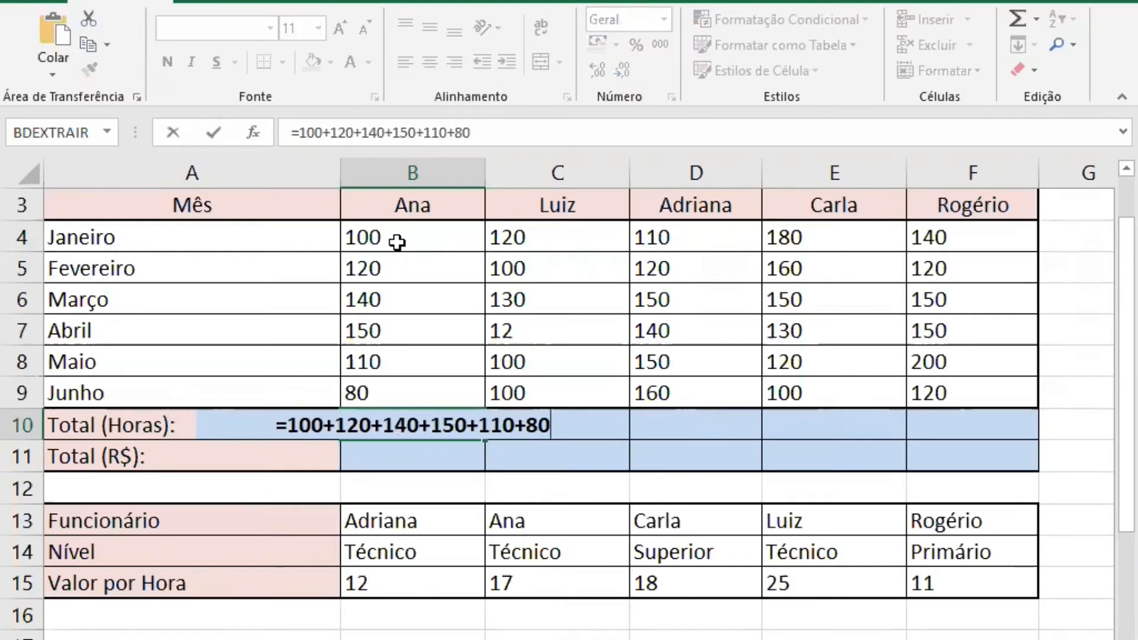
pyautogui.press('Return')
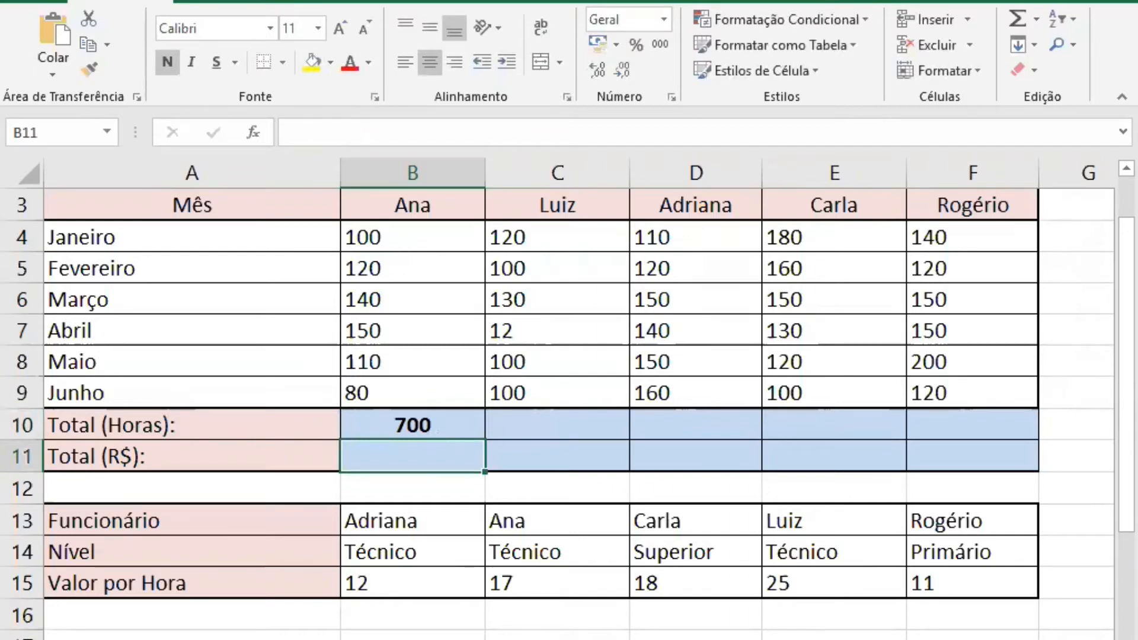
# Examine the first employee's Total (Horas) cell and the monthly hours above it up close
pyautogui.scroll(1, 557, 408)
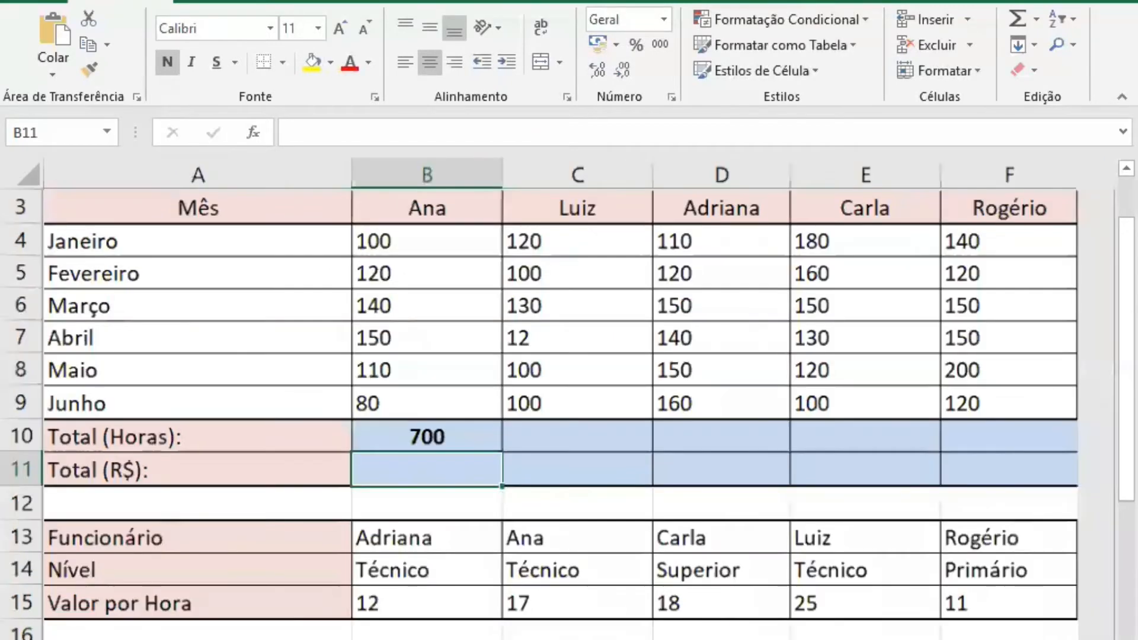
pyautogui.scroll(1, 557, 397)
pyautogui.scroll(1, 557, 397)
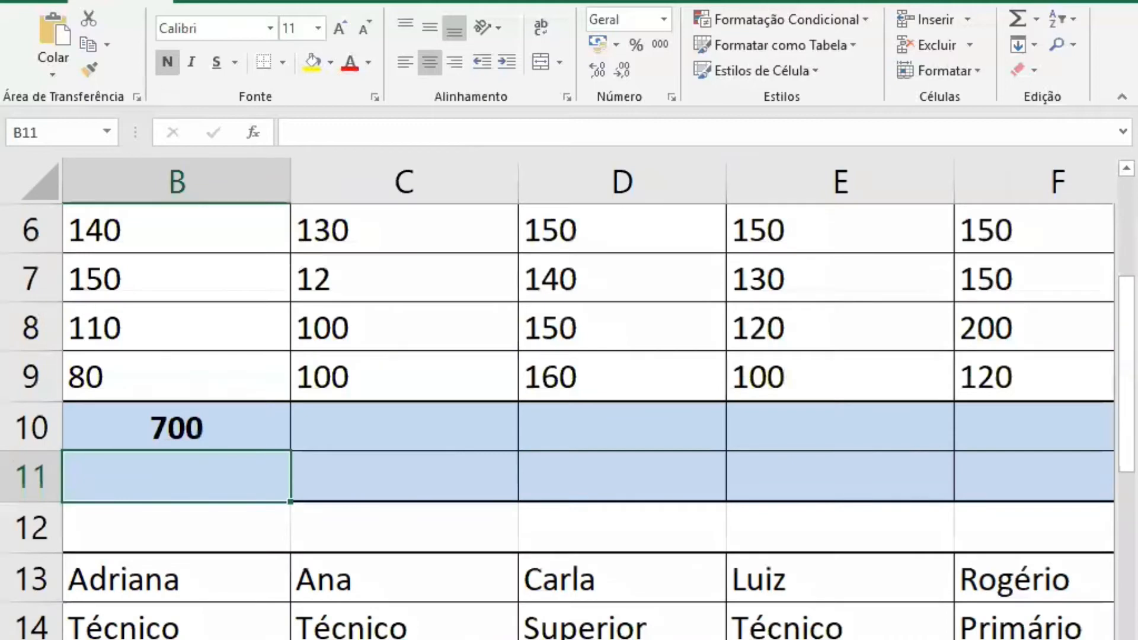
pyautogui.scroll(1, 818, 579)
pyautogui.hscroll(-1, 818, 579)
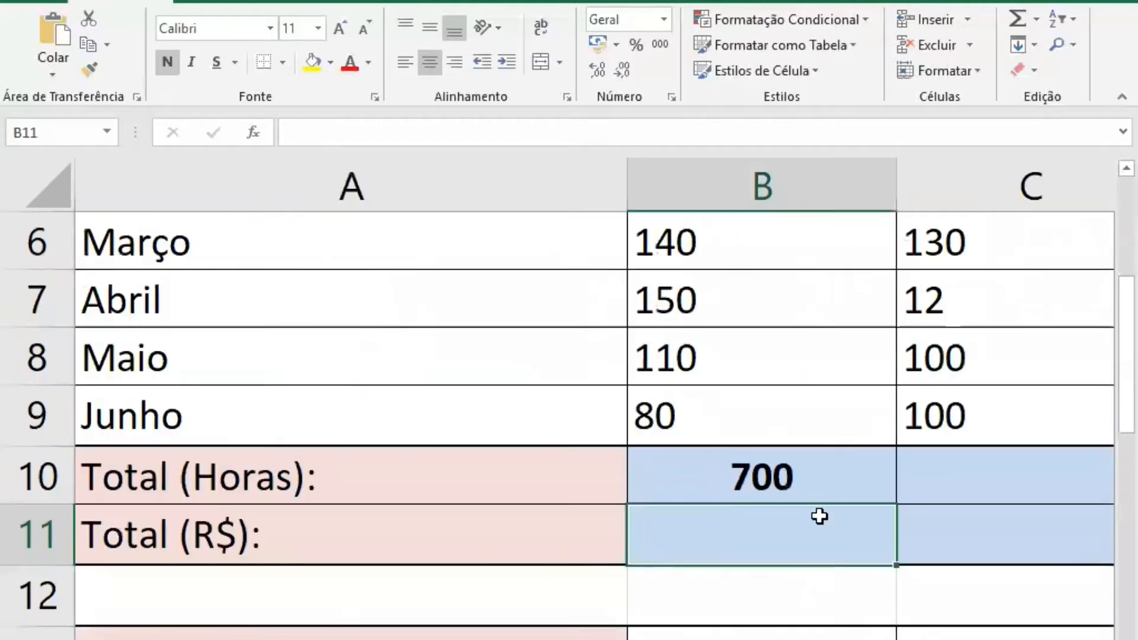
pyautogui.click(823, 486)
pyautogui.press('Up')
pyautogui.press('Up')
pyautogui.press('Up')
pyautogui.press('Up')
pyautogui.press('Up')
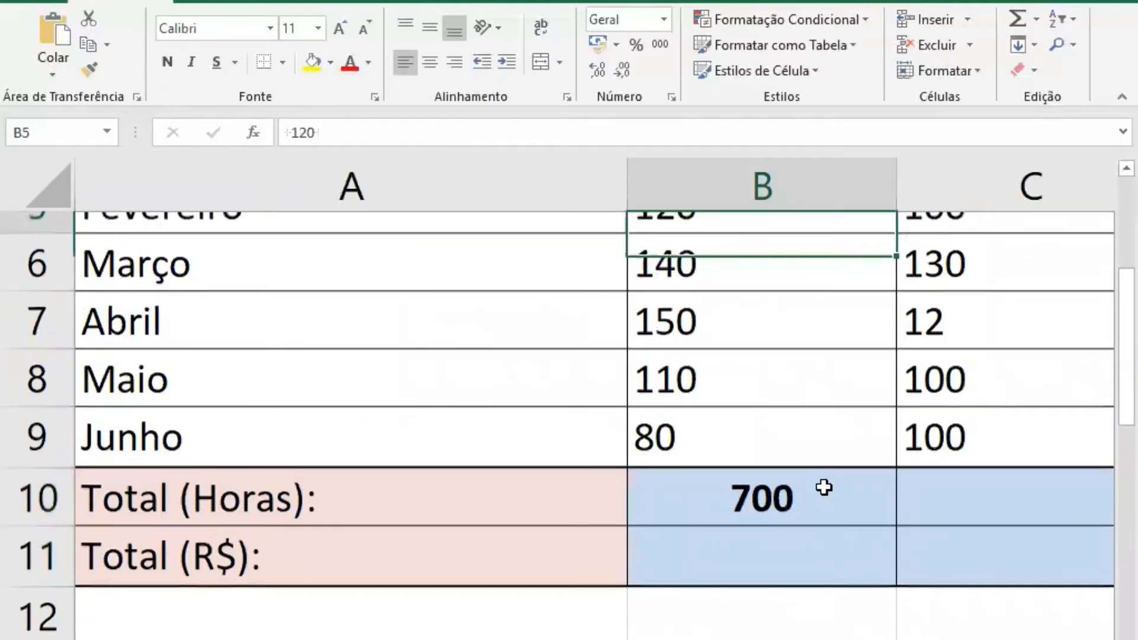
pyautogui.press('Up')
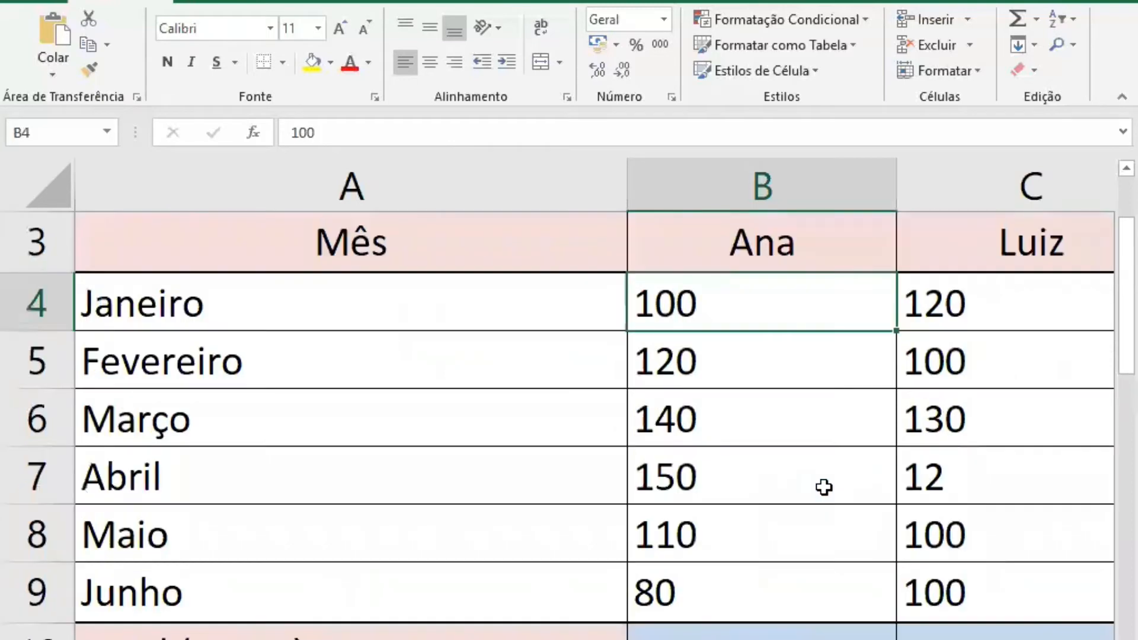
pyautogui.press('Up')
pyautogui.press('Up')
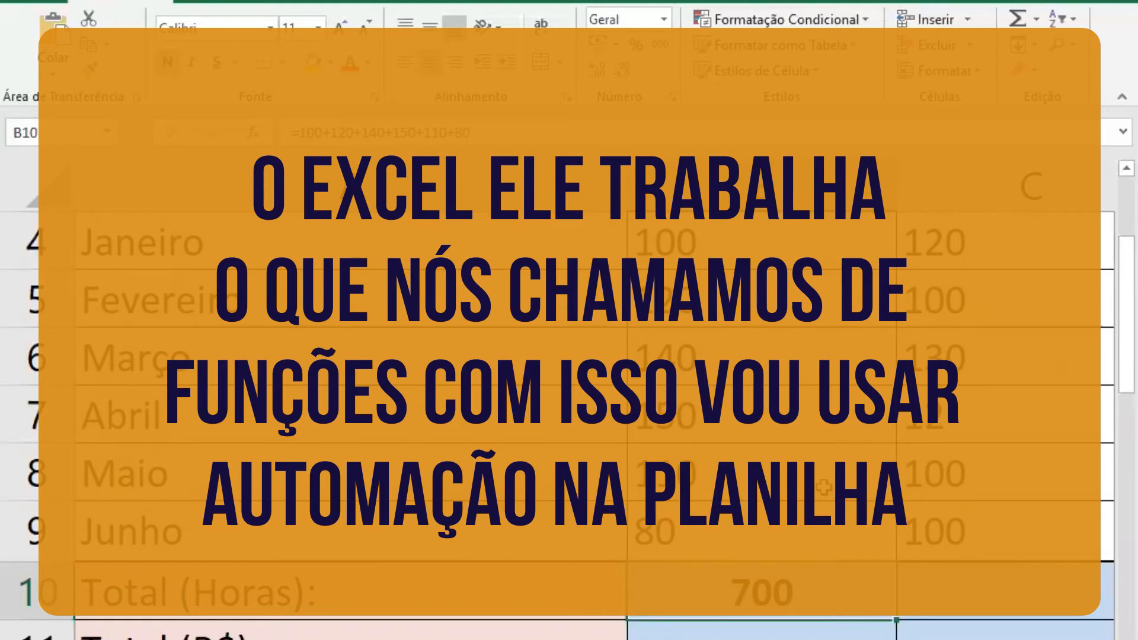
# Total the second employee's hours in C10 with the cell-reference formula =C4+C5+C6+C7+C8+C9
pyautogui.press('Right')
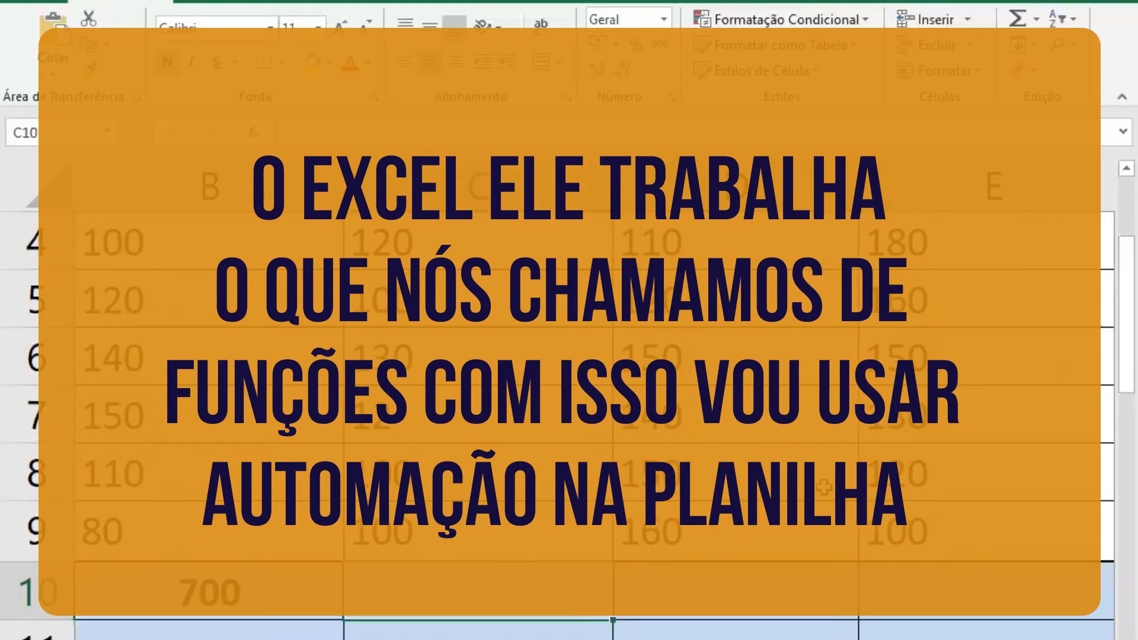
pyautogui.write('=')
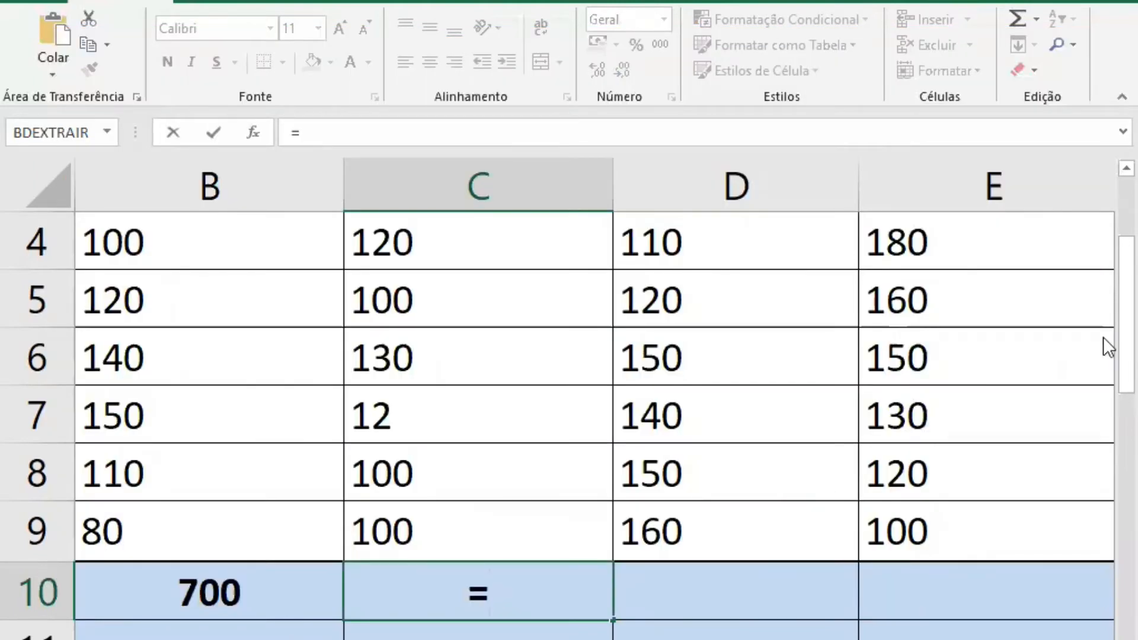
pyautogui.scroll(1, 457, 303)
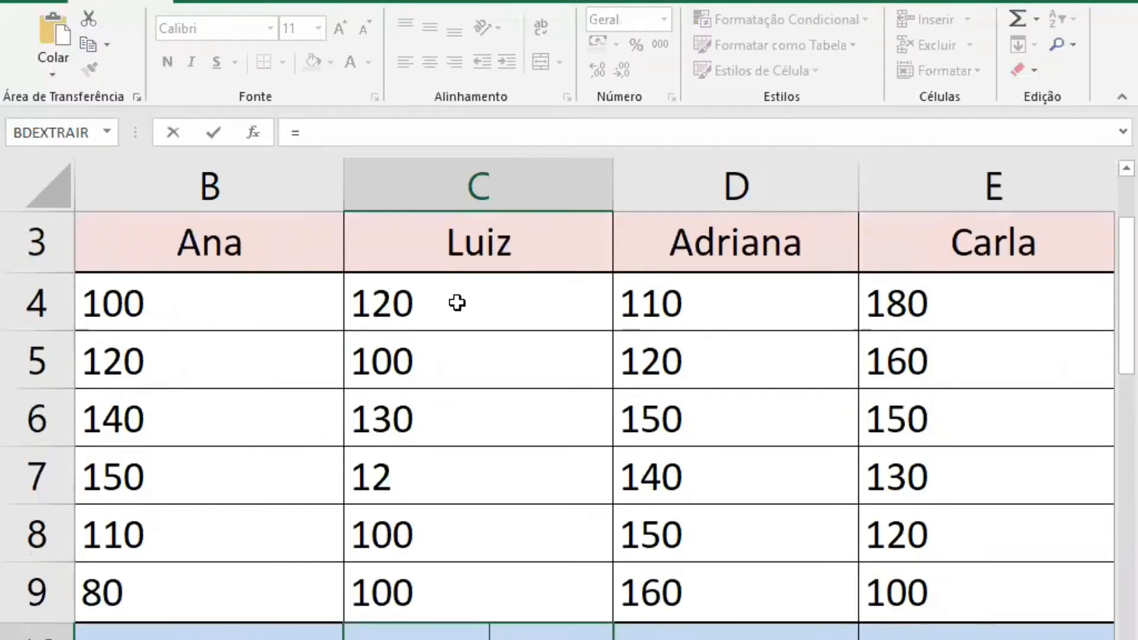
pyautogui.click(456, 303)
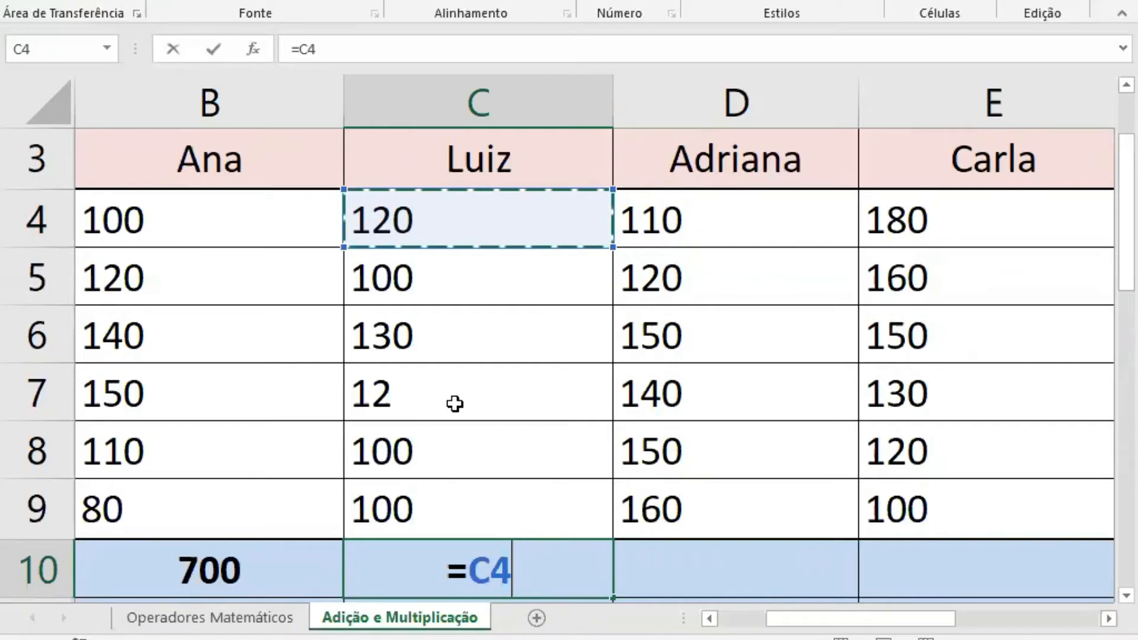
pyautogui.write('+')
pyautogui.click(409, 278)
pyautogui.write('+')
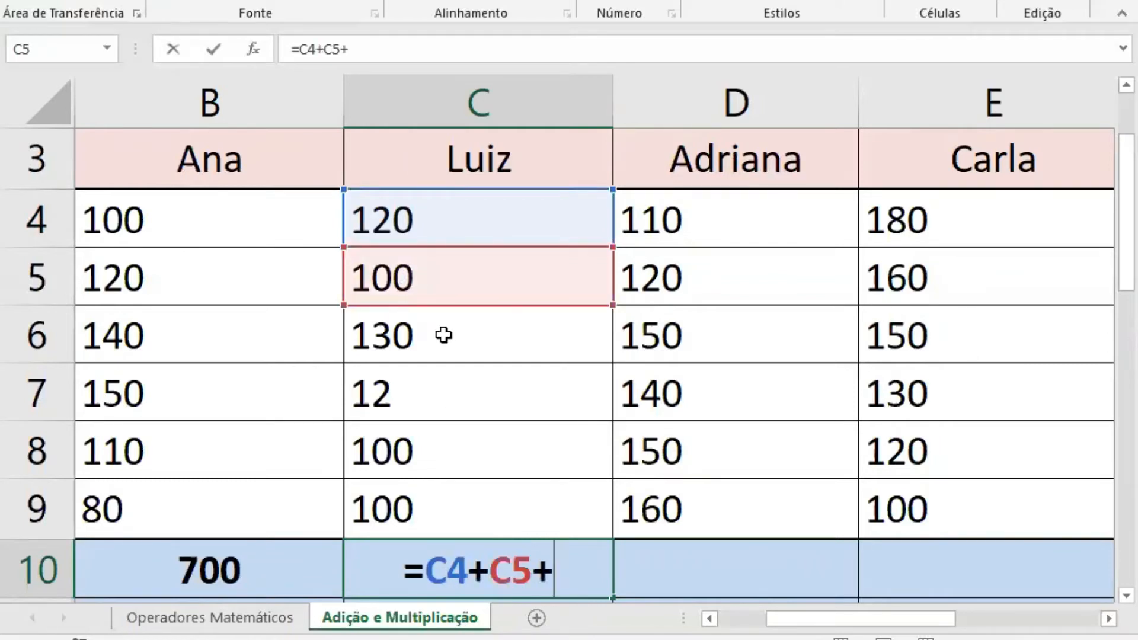
pyautogui.click(443, 335)
pyautogui.write('+')
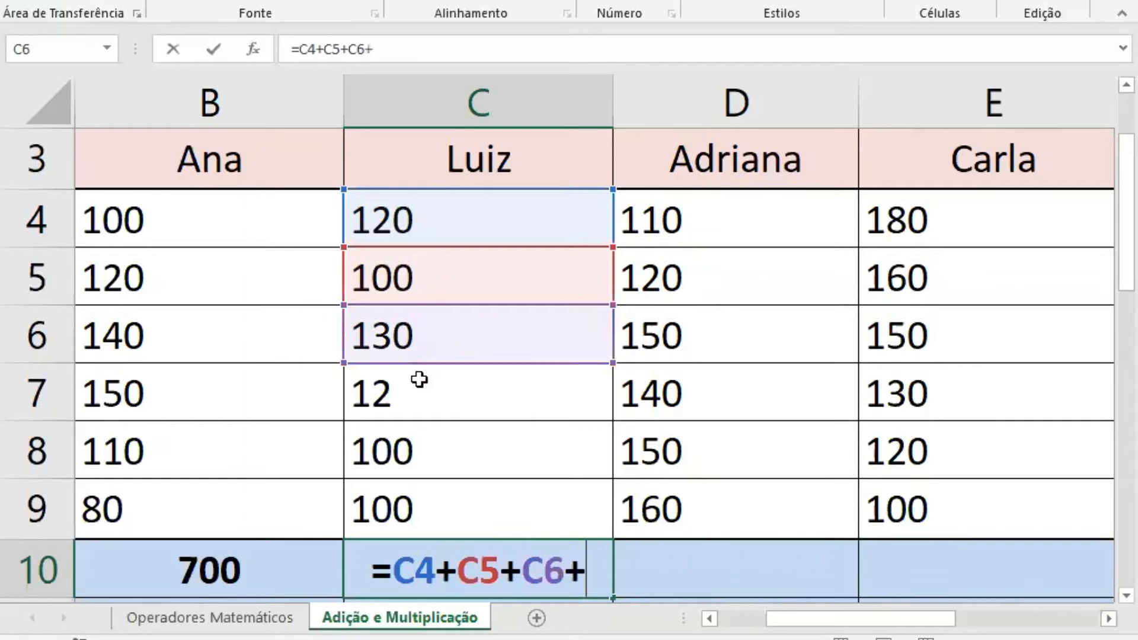
pyautogui.click(418, 380)
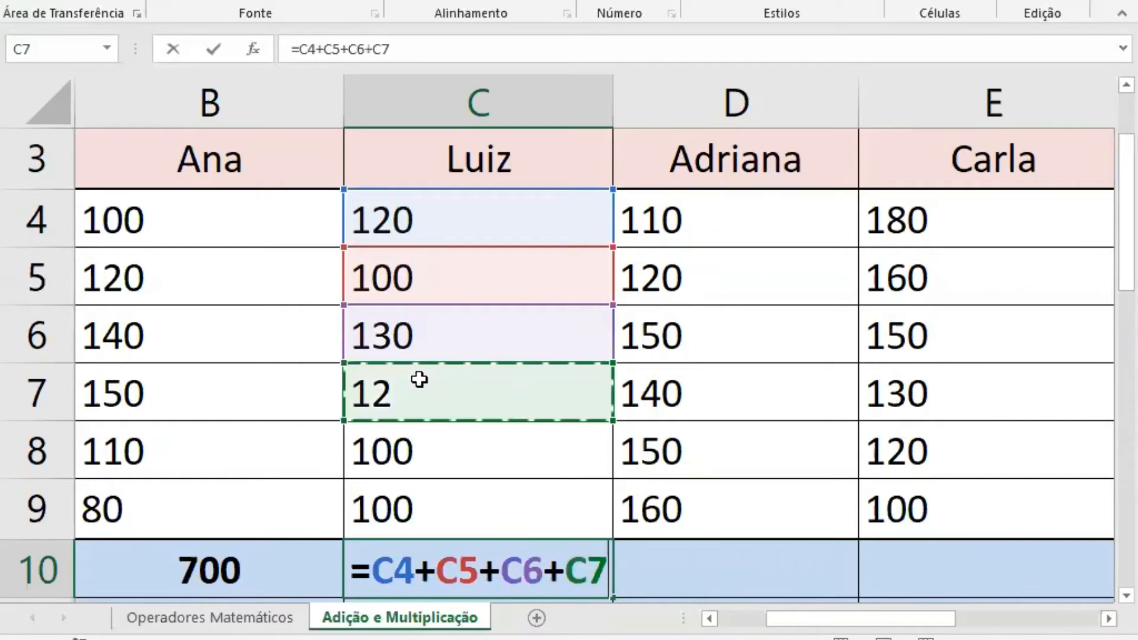
pyautogui.write('+')
pyautogui.click(405, 436)
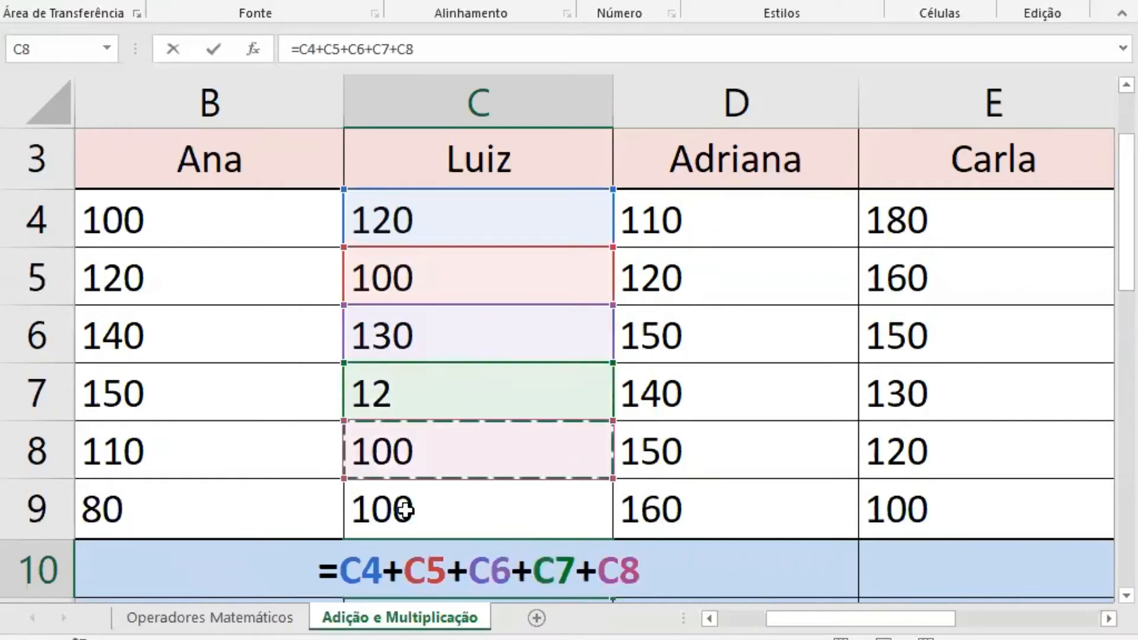
pyautogui.write('+')
pyautogui.click(408, 501)
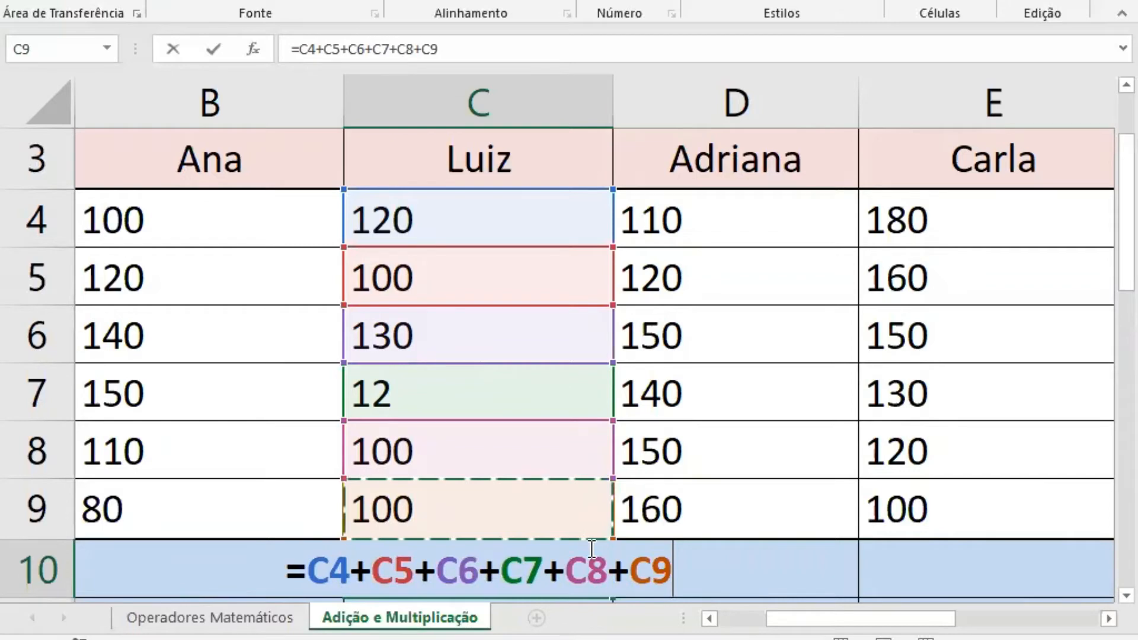
pyautogui.press('Return')
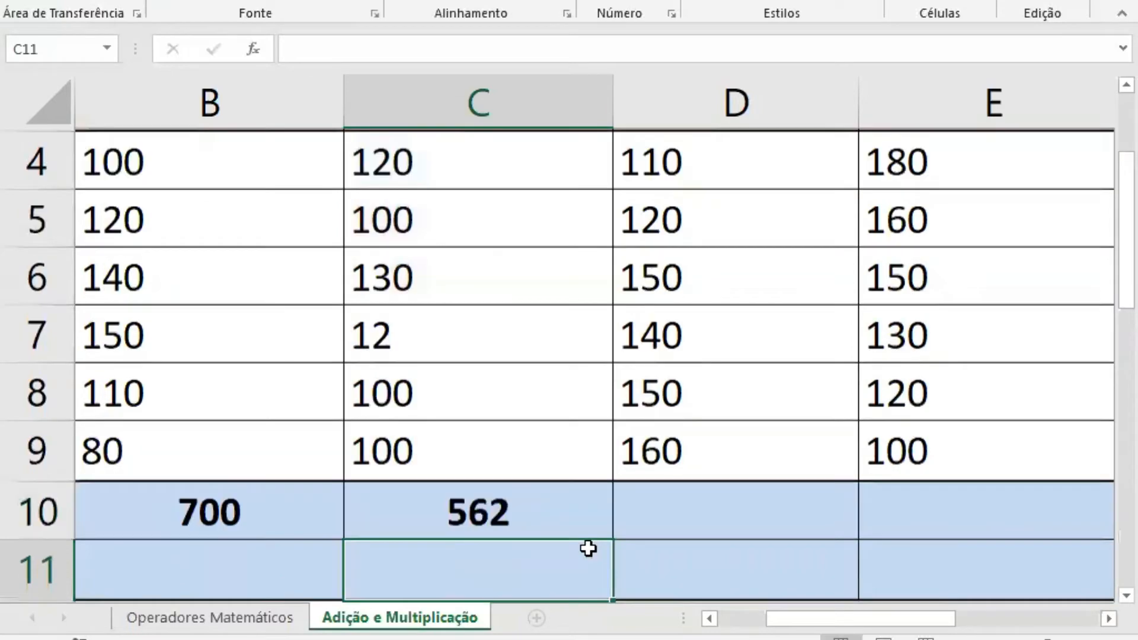
# Total the third employee's hours in D10 with the function =soma(D4:D9)
pyautogui.press('Up')
pyautogui.press('Right')
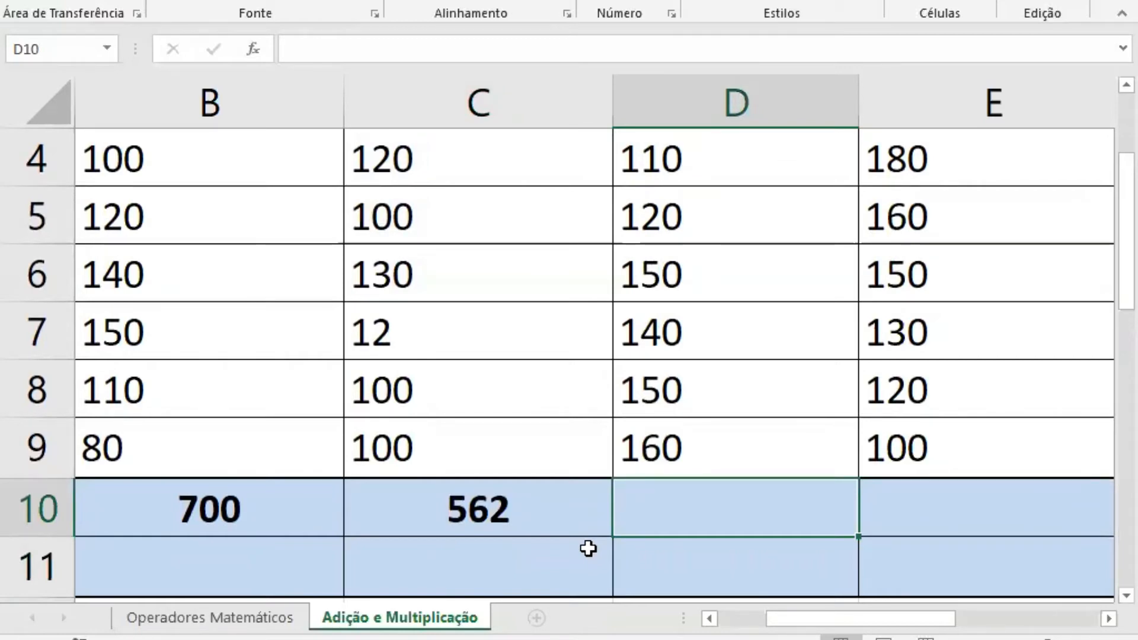
pyautogui.write('=')
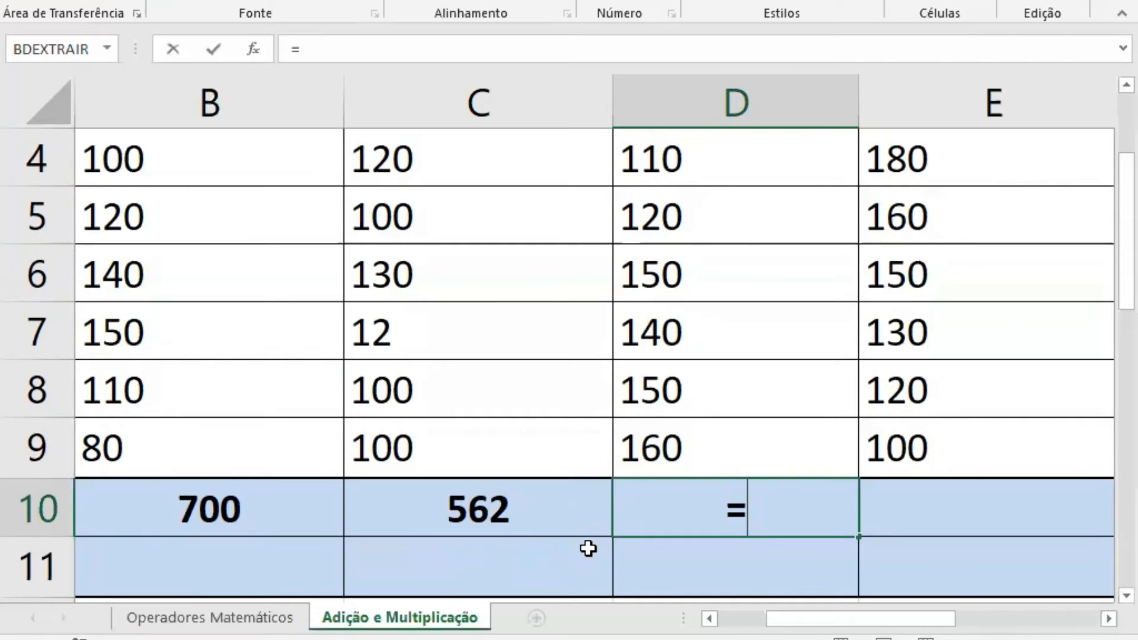
pyautogui.write('s')
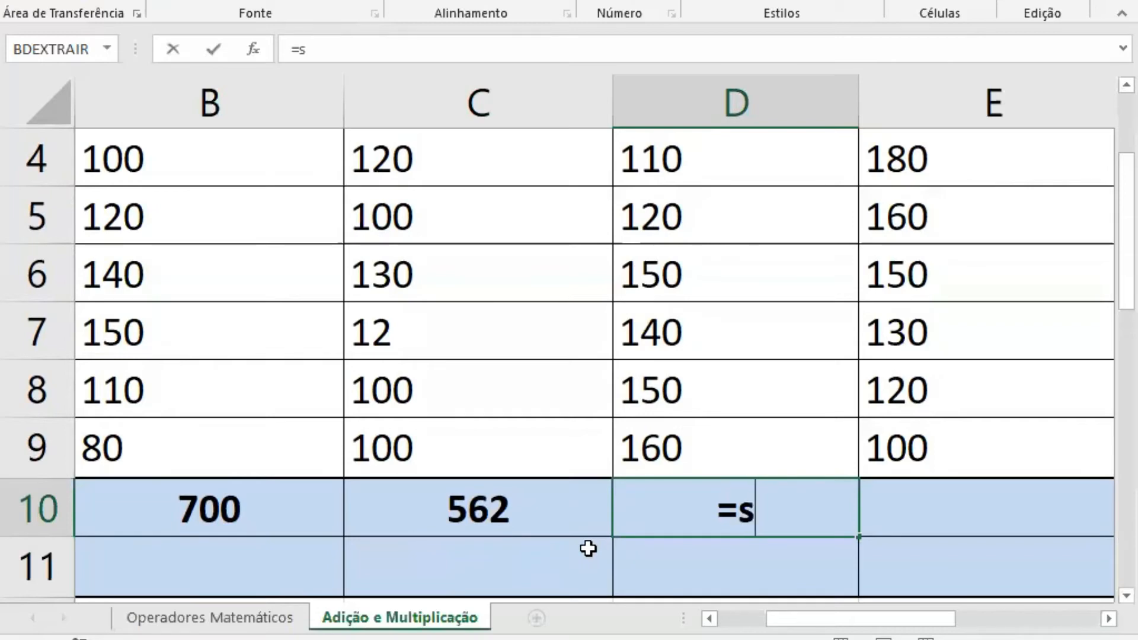
pyautogui.write('oma(')
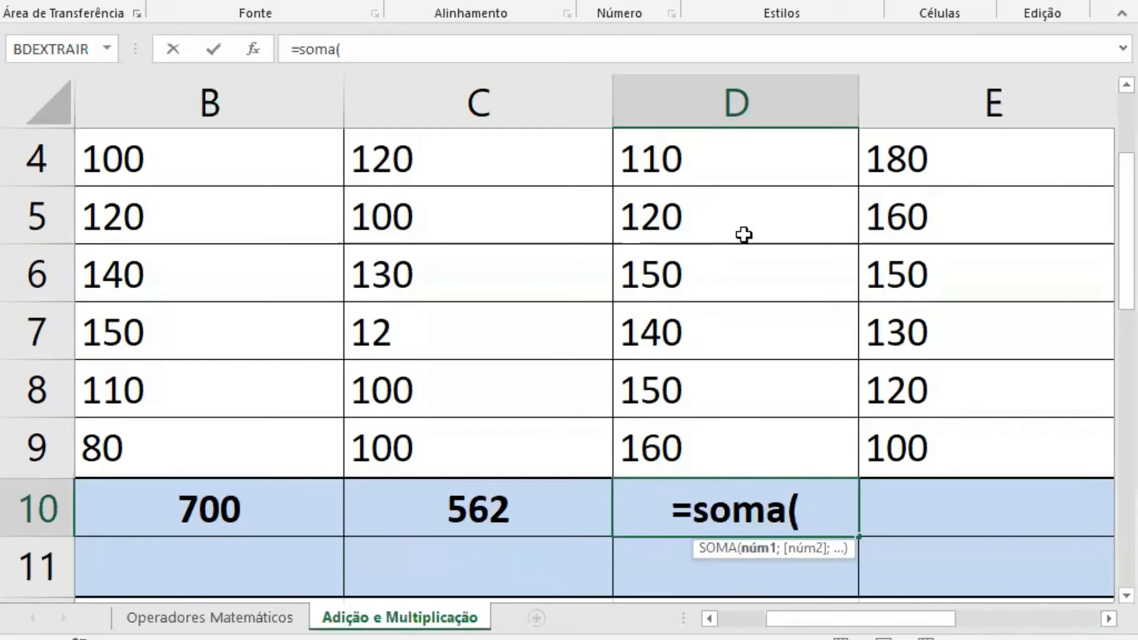
pyautogui.click(674, 159)
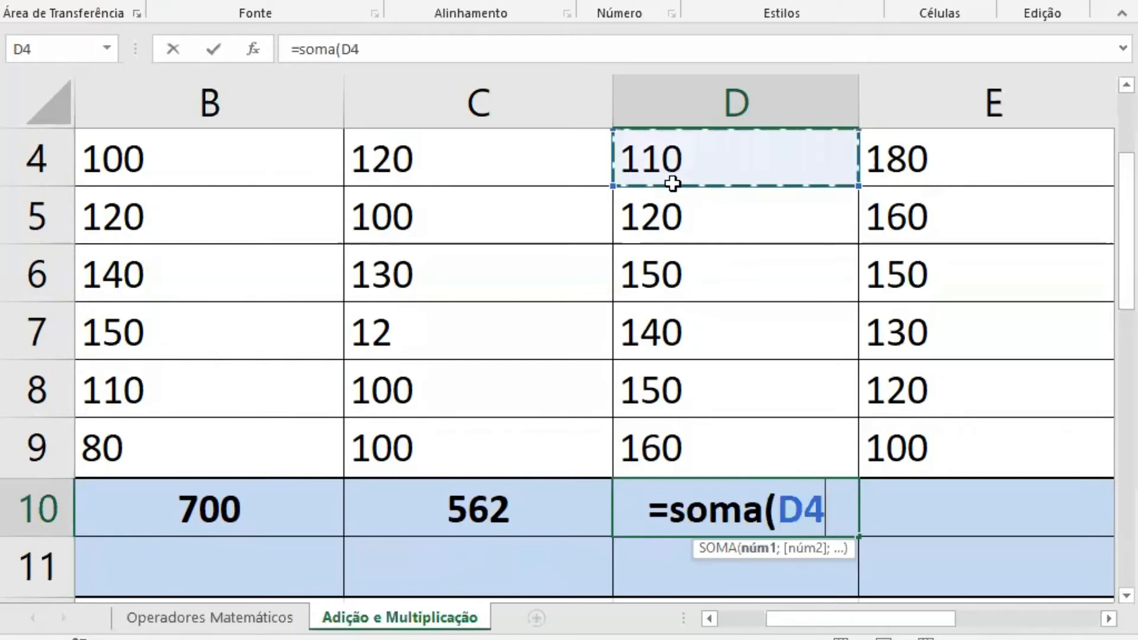
pyautogui.moveTo(670, 276); pyautogui.dragTo(675, 440)
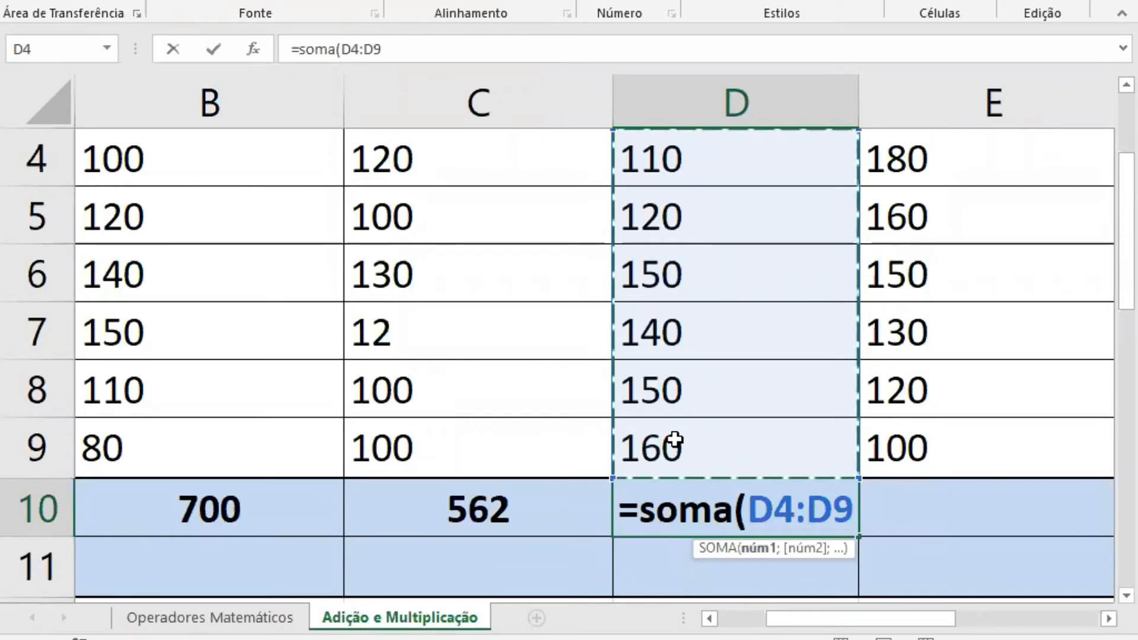
pyautogui.write(')')
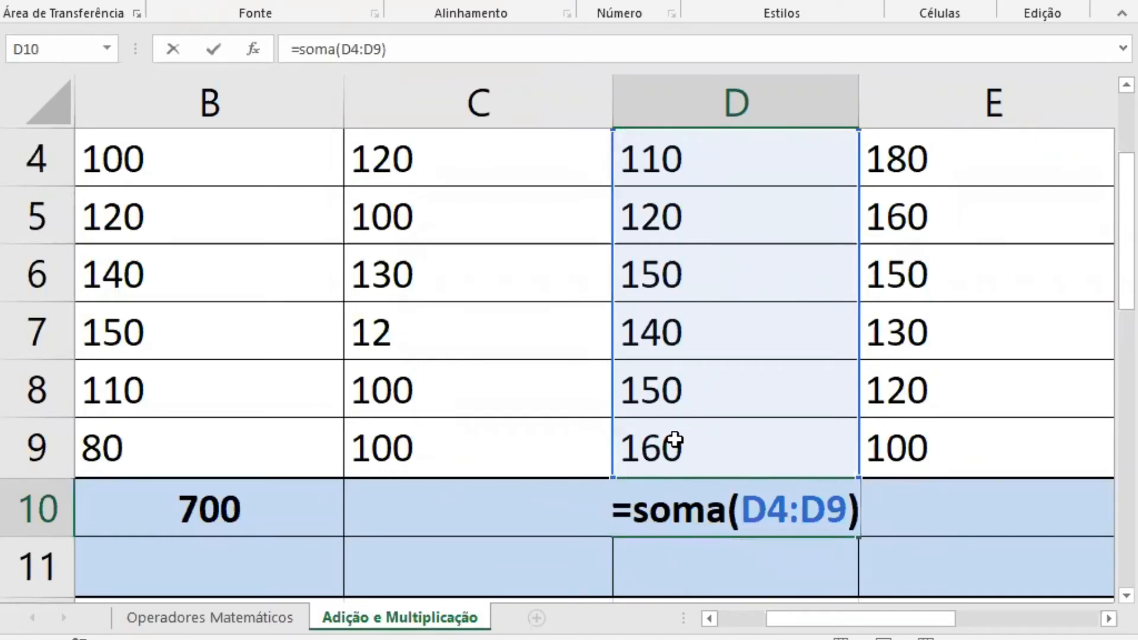
pyautogui.press('Return')
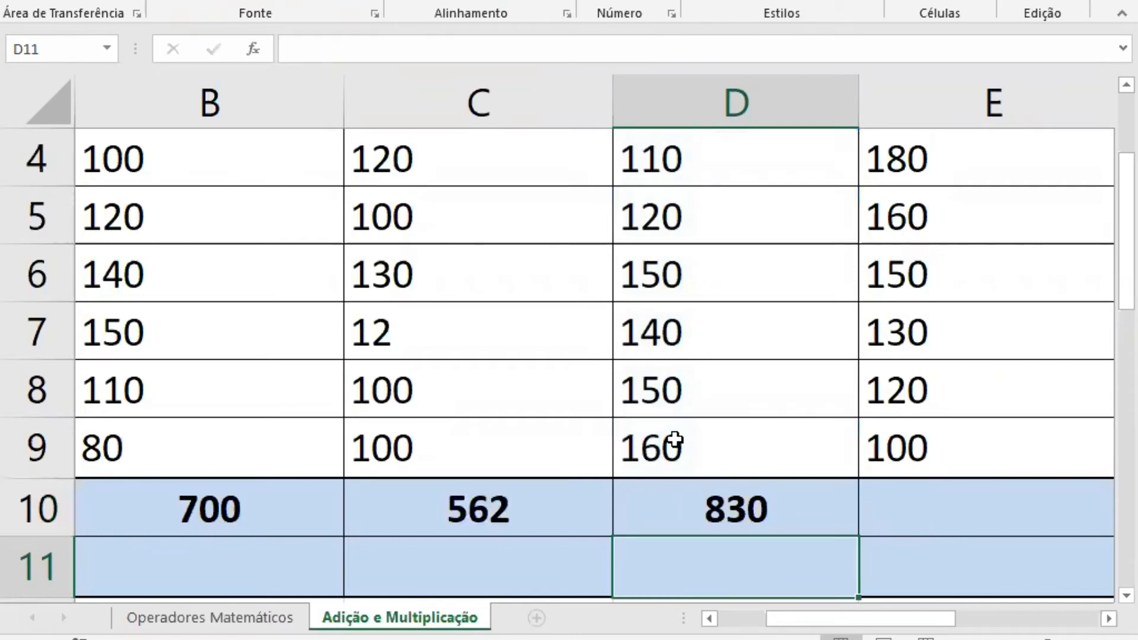
# Select the three calculated Total (Horas) cells, B10:D10
pyautogui.press('Up')
pyautogui.press('Left')
pyautogui.press('Left')
pyautogui.hotkey('shift', 'Right')
pyautogui.hotkey('shift', 'Right')
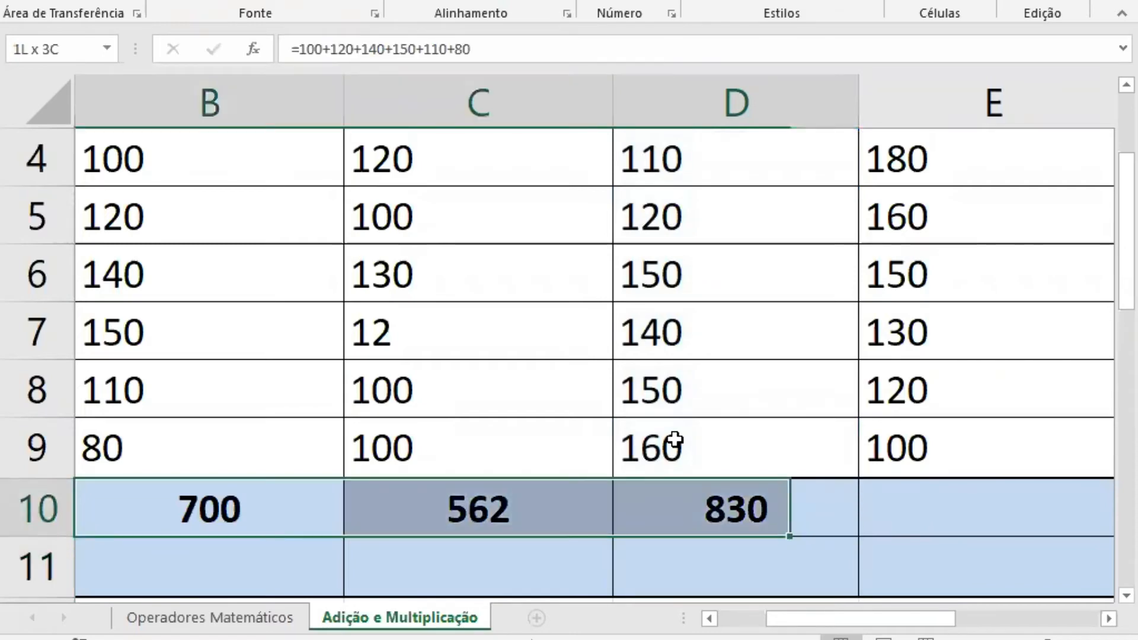
# Total the fourth employee's hours in E10 with AutoSum over E4:E9
pyautogui.press('Right')
pyautogui.press('Right')
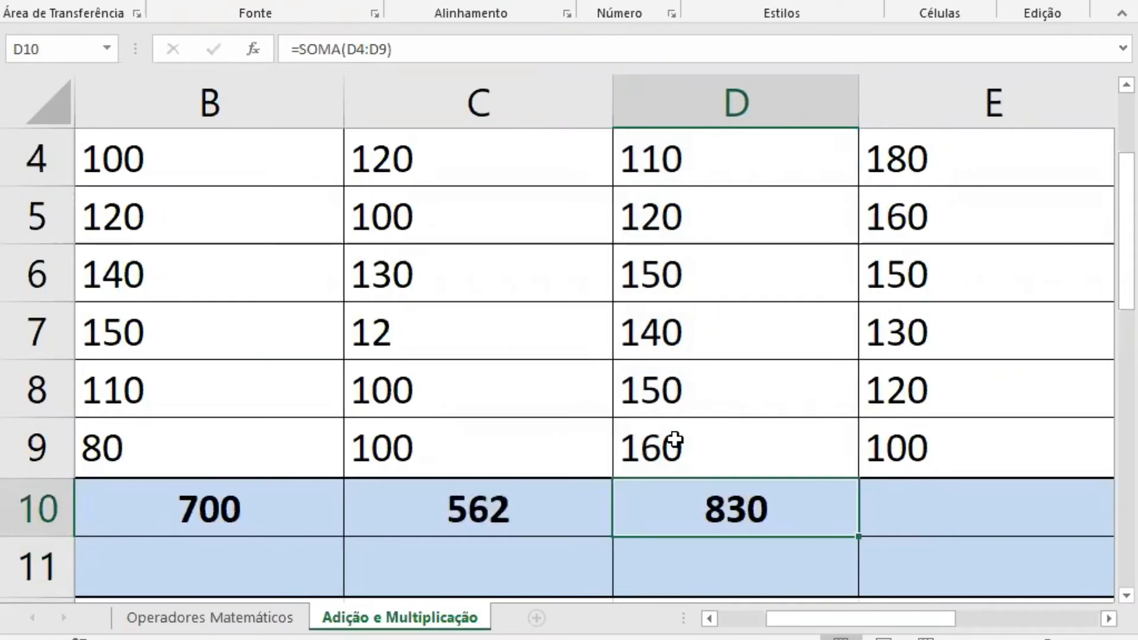
pyautogui.press('Right')
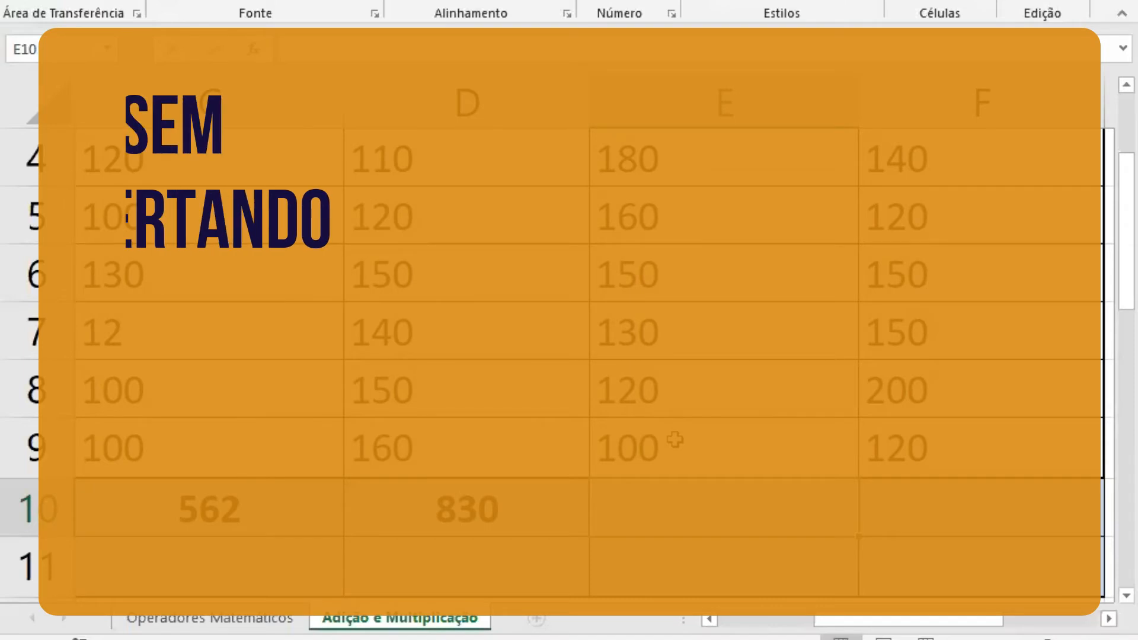
pyautogui.press('Left')
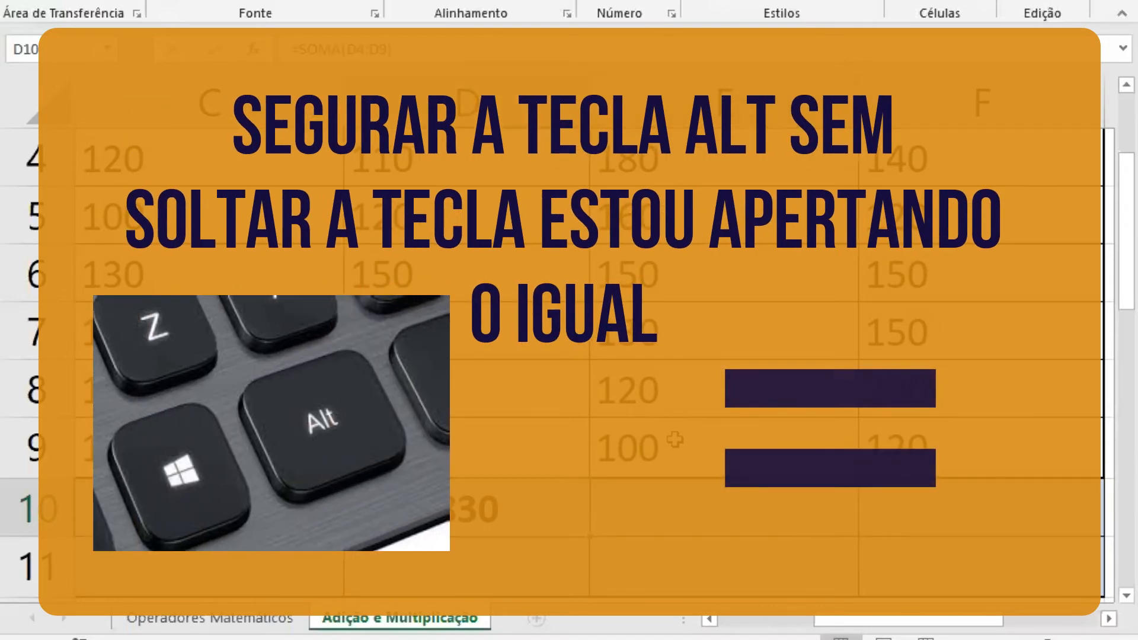
pyautogui.press('Right')
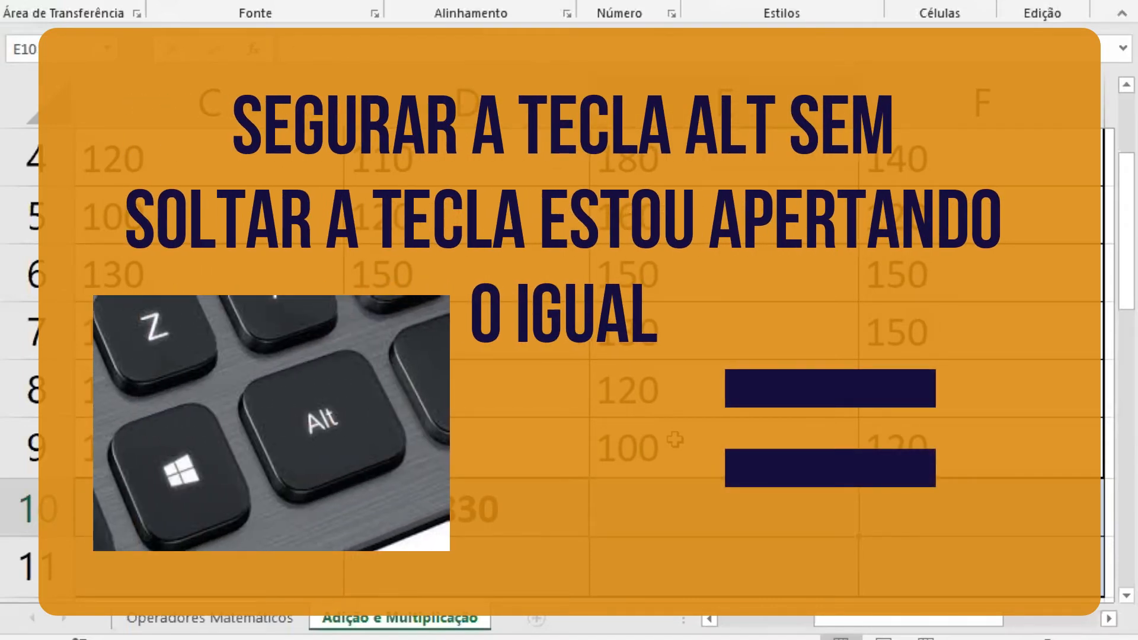
pyautogui.hotkey('alt', '=')
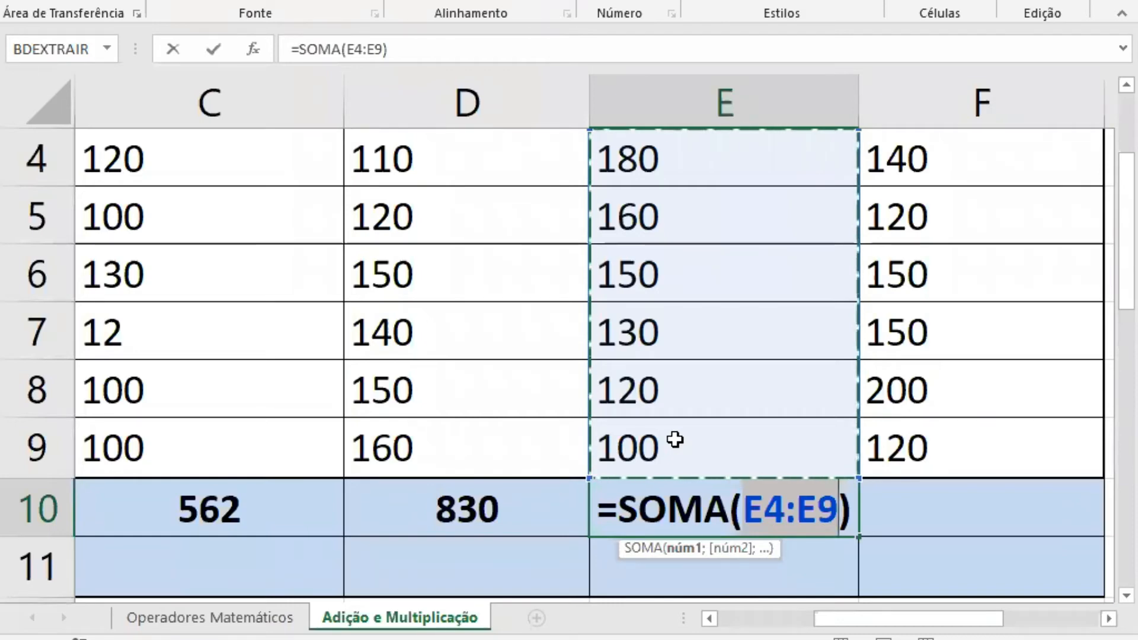
pyautogui.hotkey('ctrl', 'Return')
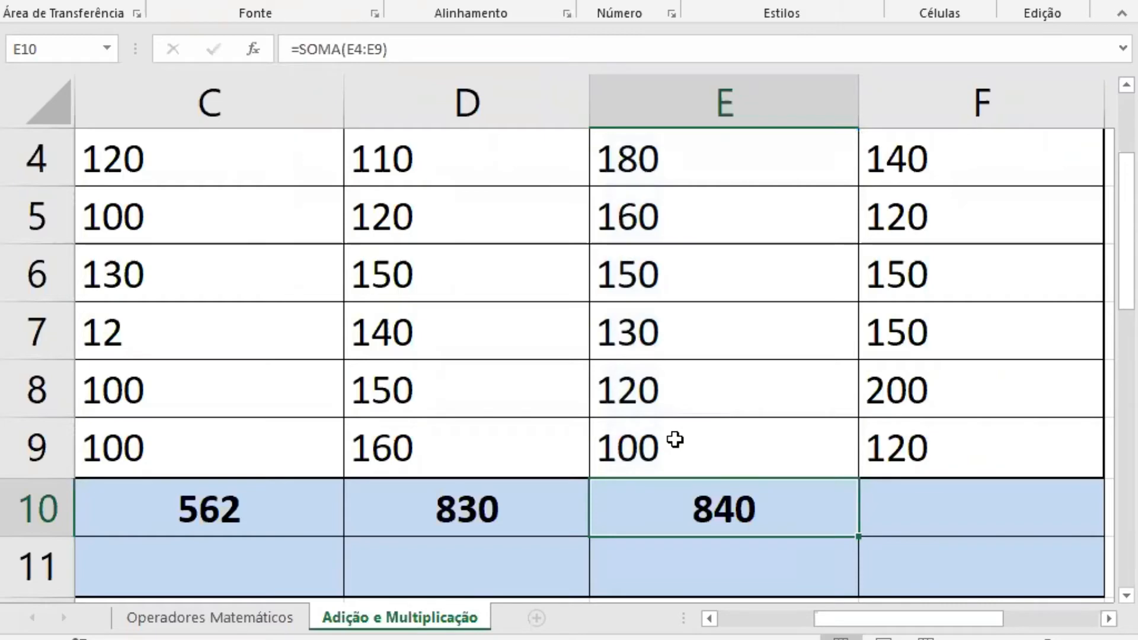
# Total the fifth employee's hours in F10 with AutoSum, accepting the proposed named range that covers F4:F9
pyautogui.hotkey('ctrl', 'Left')
pyautogui.hotkey('ctrl', 'Right')
pyautogui.press('Right')
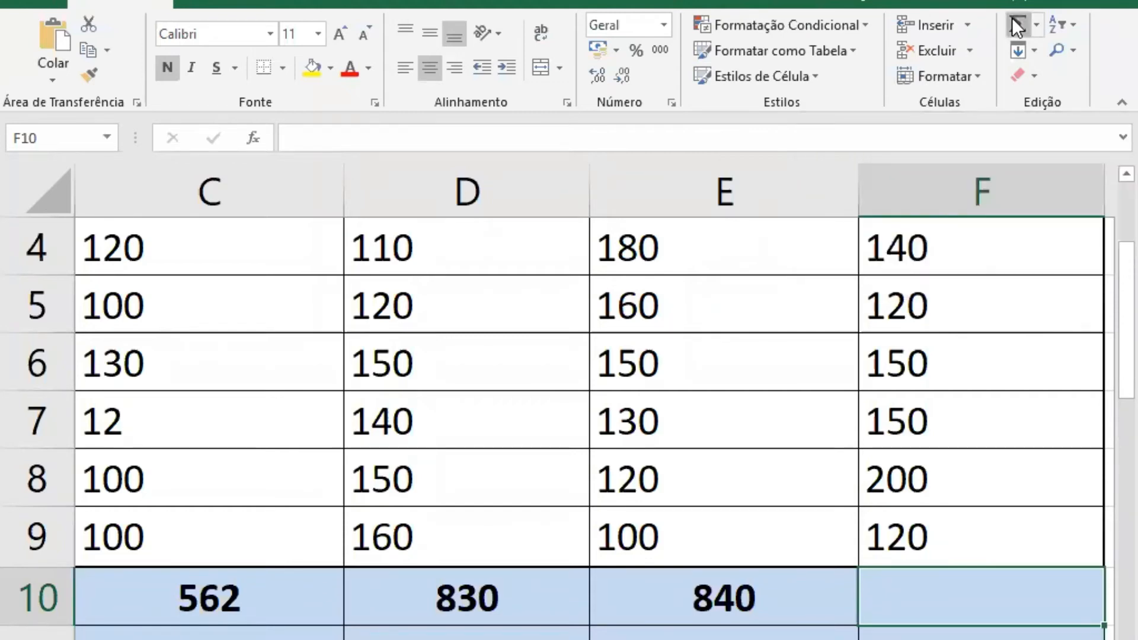
pyautogui.click(1012, 19)
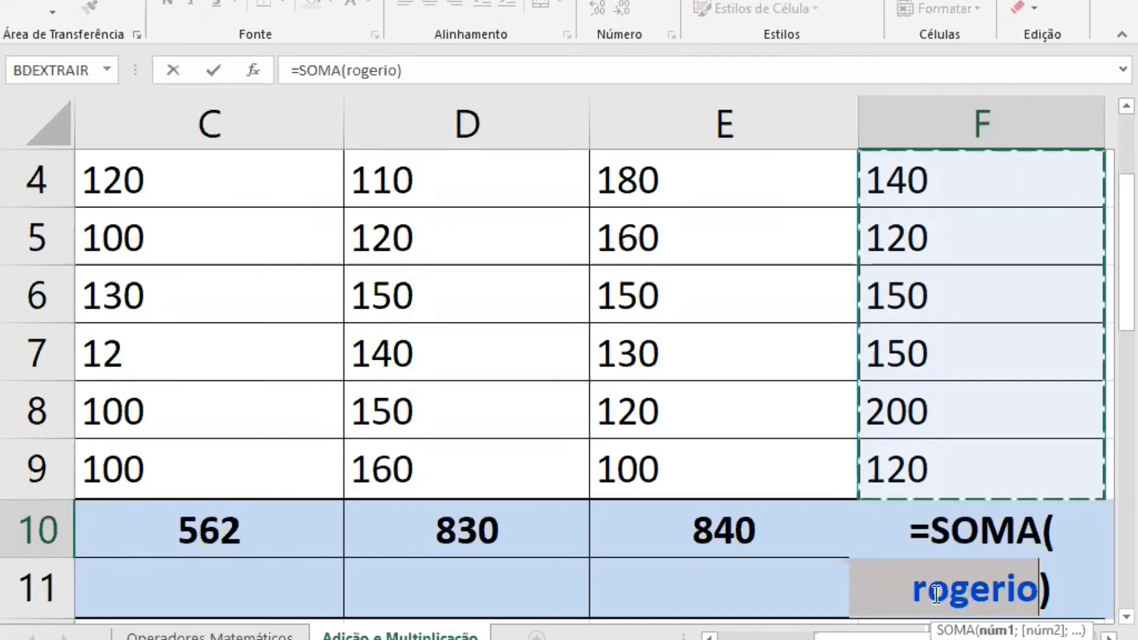
pyautogui.press('Return')
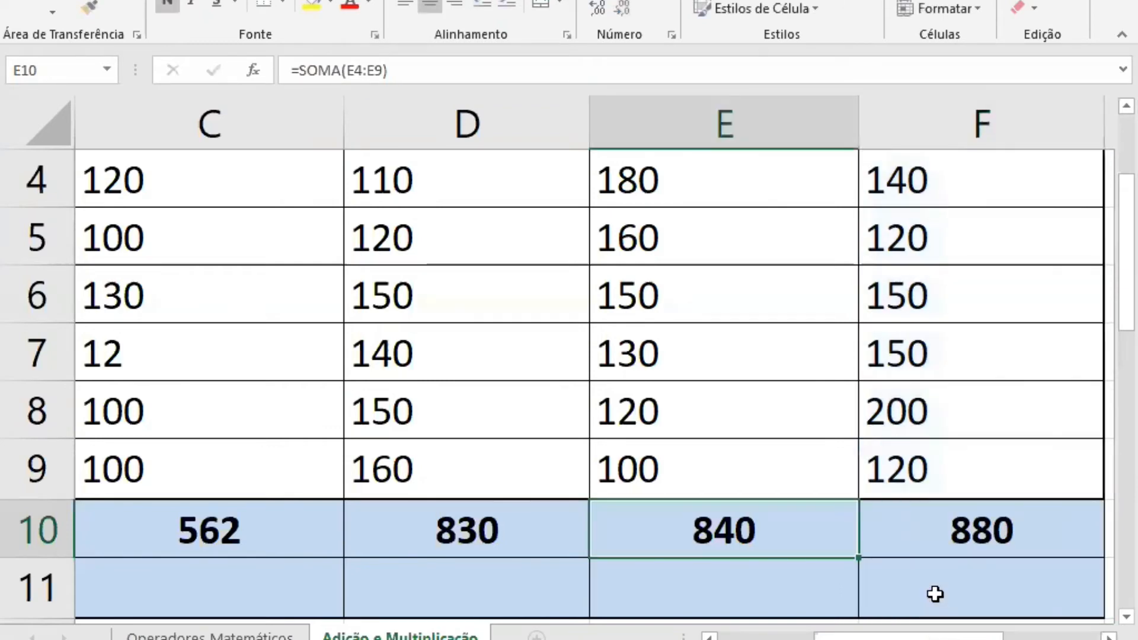
pyautogui.press('F2')
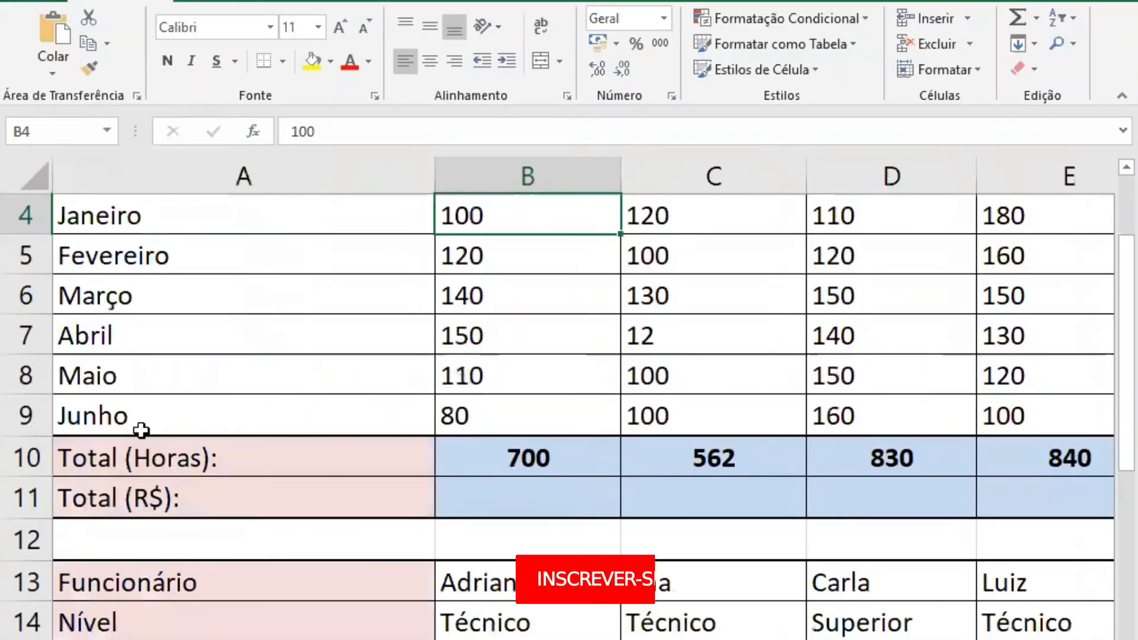
# Examine the empty Total (R$) row and the employee table with Nível and Valor por Hora below it
pyautogui.press('Down')
pyautogui.press('Down')
pyautogui.press('Down')
pyautogui.press('Down')
pyautogui.press('Down')
pyautogui.press('Down')
pyautogui.press('Down')
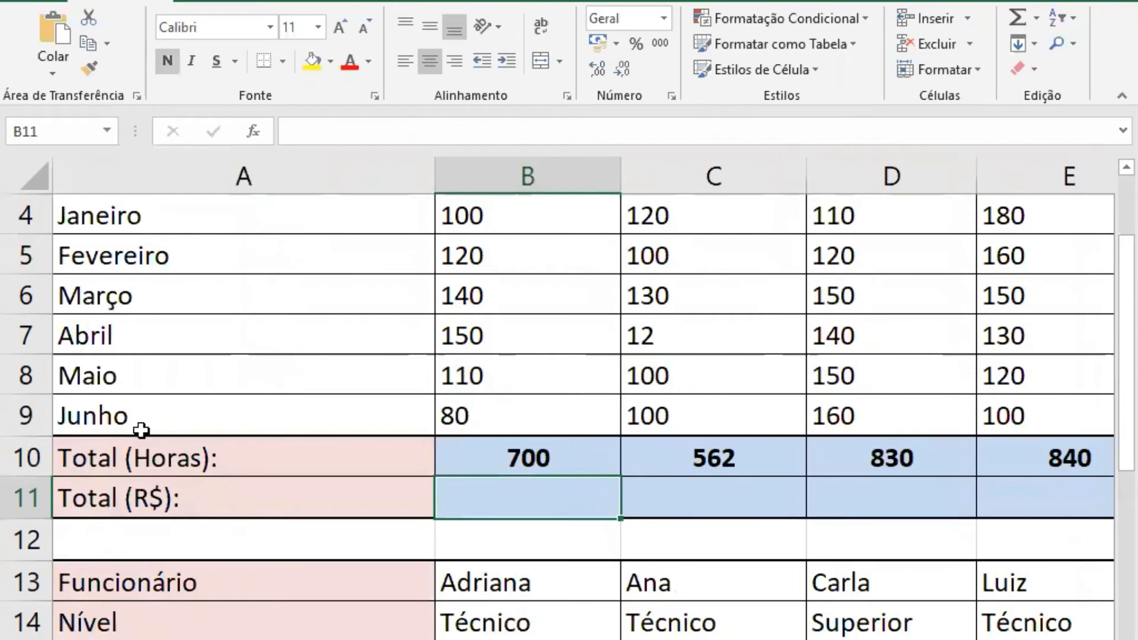
pyautogui.press('Left')
pyautogui.hotkey('shift', 'Right')
pyautogui.hotkey('shift', 'Right')
pyautogui.hotkey('shift', 'Right')
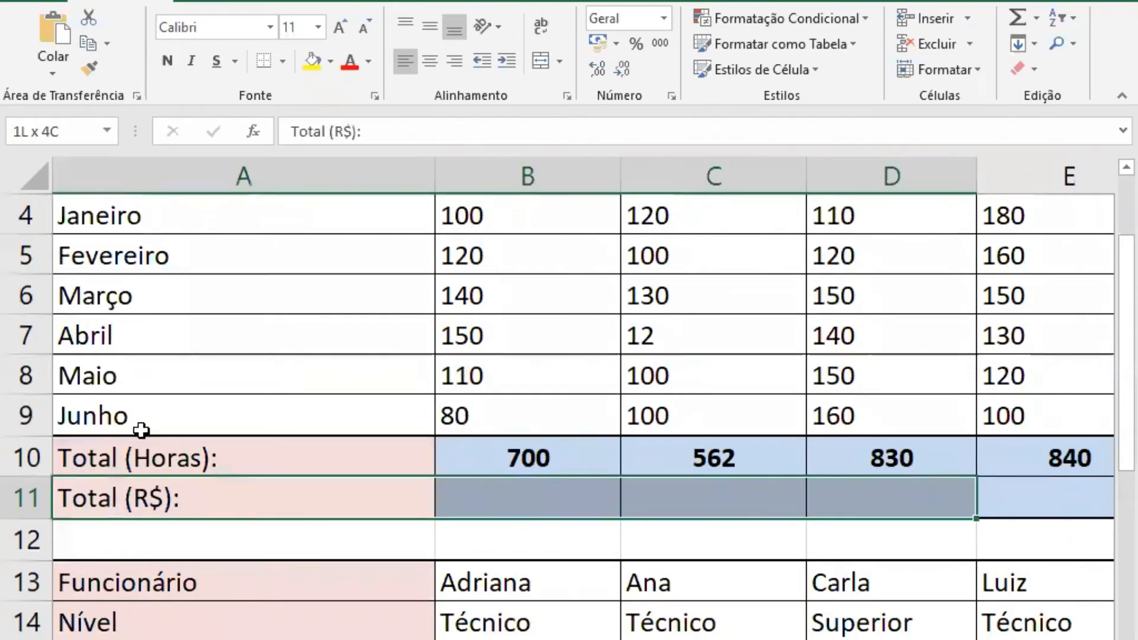
pyautogui.hotkey('shift', 'Left')
pyautogui.hotkey('shift', 'Left')
pyautogui.hotkey('shift', 'Left')
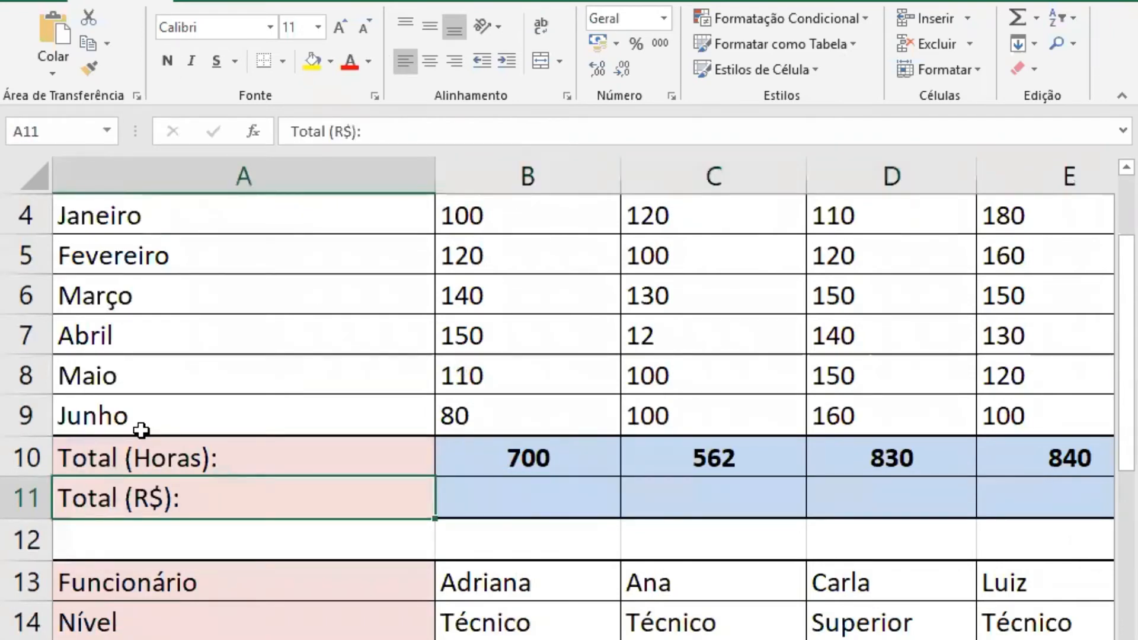
pyautogui.press('Right')
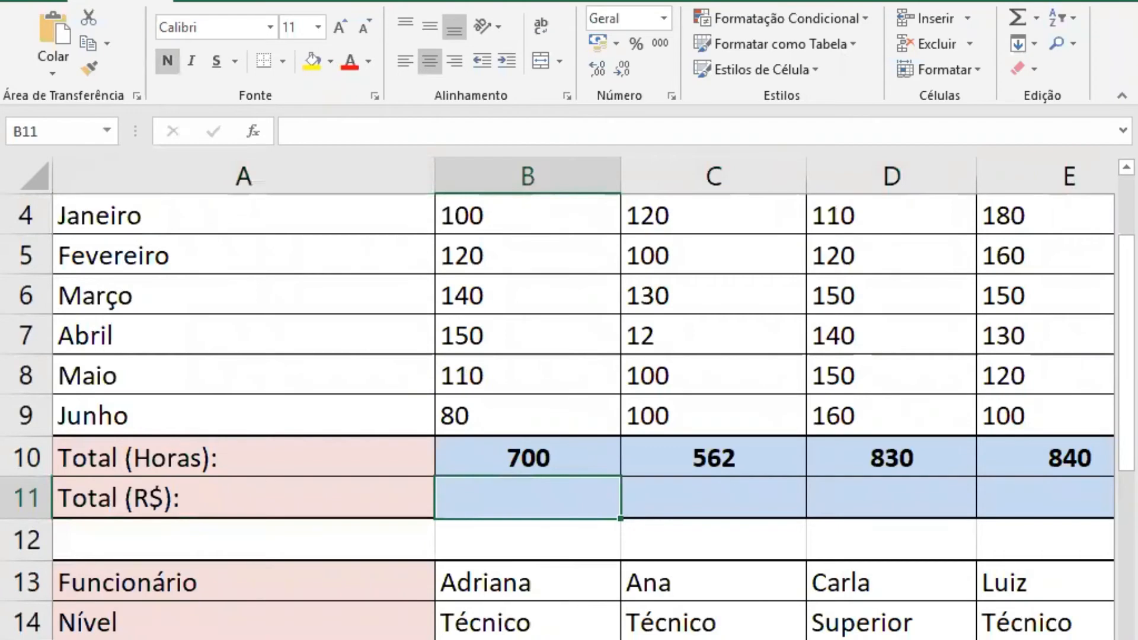
pyautogui.scroll(1, 1104, 380)
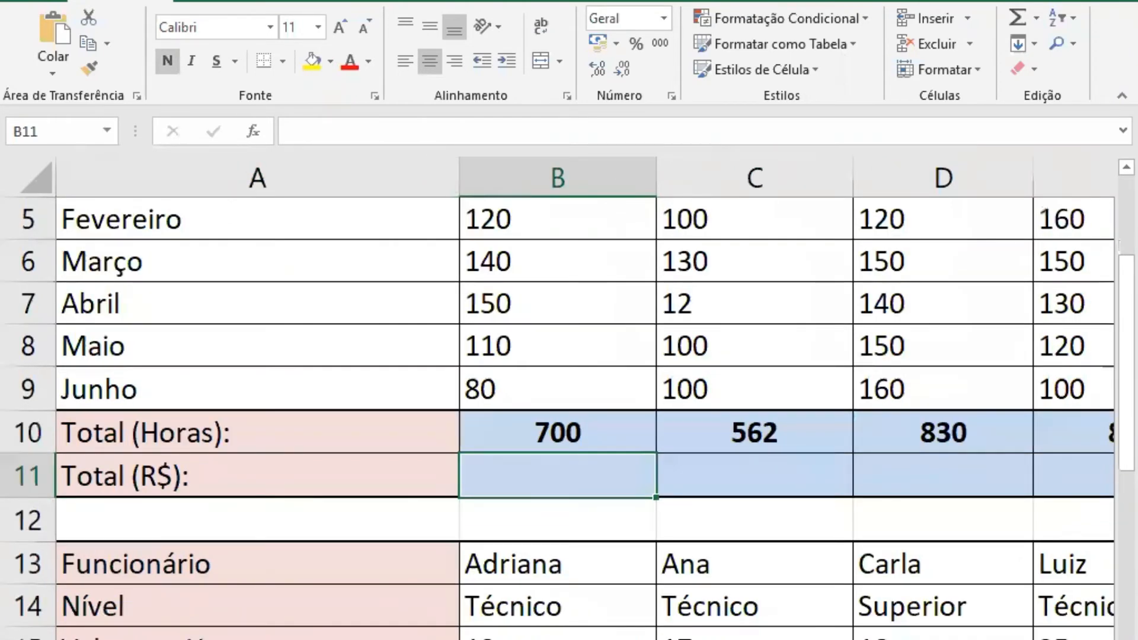
pyautogui.scroll(1, 1104, 388)
pyautogui.scroll(-1, 1103, 415)
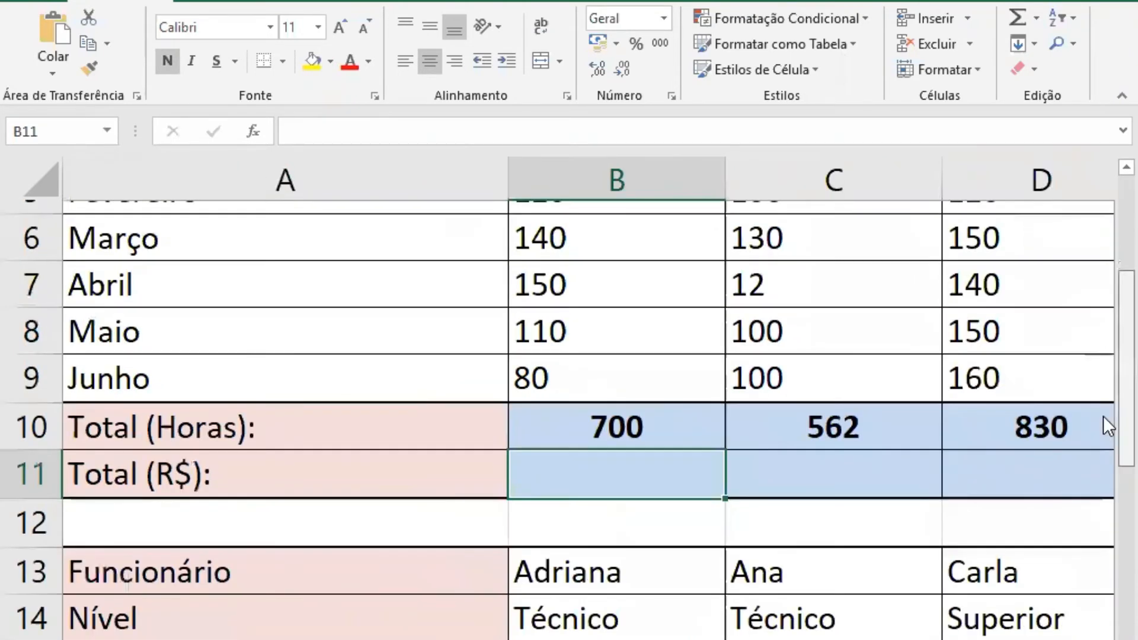
pyautogui.scroll(-1, 1104, 427)
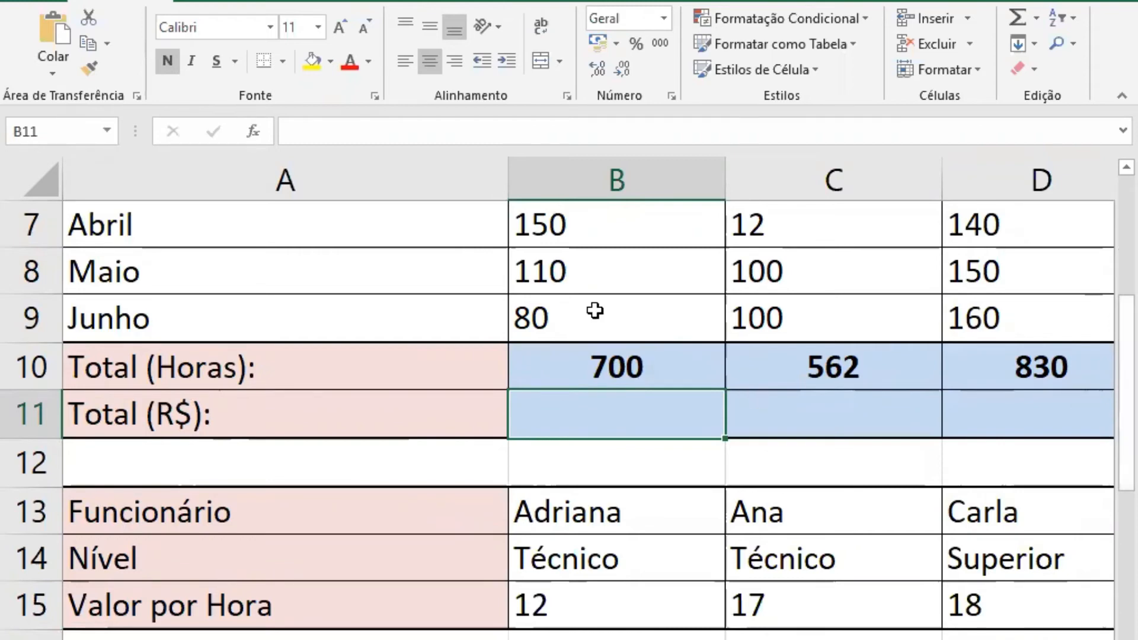
# Match the first employee in the hours table to their Nível and Valor por Hora below, and check their Total (Horas)
pyautogui.press('Up')
pyautogui.press('Up')
pyautogui.press('Up')
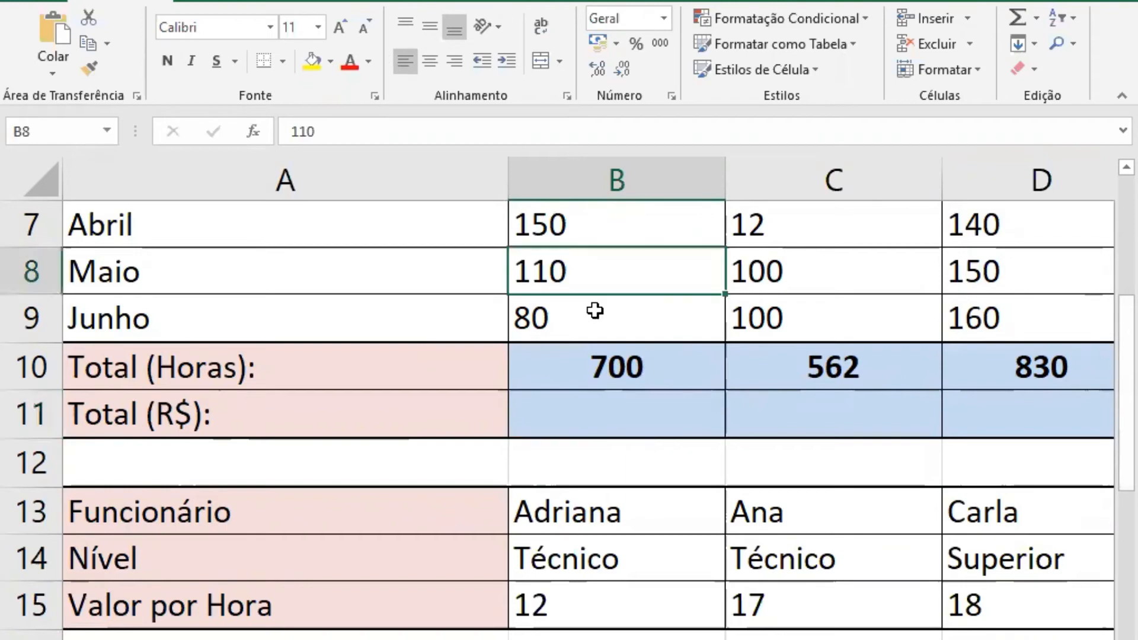
pyautogui.press('Up')
pyautogui.press('Up')
pyautogui.press('Up')
pyautogui.press('Up')
pyautogui.press('Up')
pyautogui.press('Up')
pyautogui.press('Down')
pyautogui.press('Down')
pyautogui.press('Down')
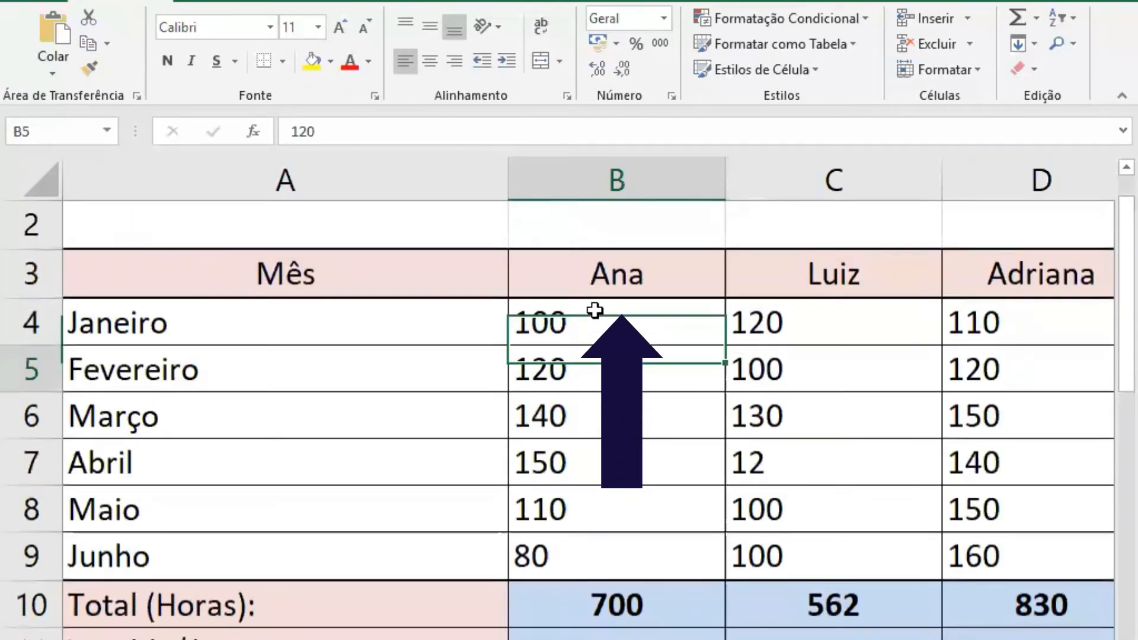
pyautogui.press('Down')
pyautogui.press('Down')
pyautogui.press('Down')
pyautogui.press('Down')
pyautogui.press('Down')
pyautogui.press('Down')
pyautogui.press('Down')
pyautogui.press('Down')
pyautogui.press('Right')
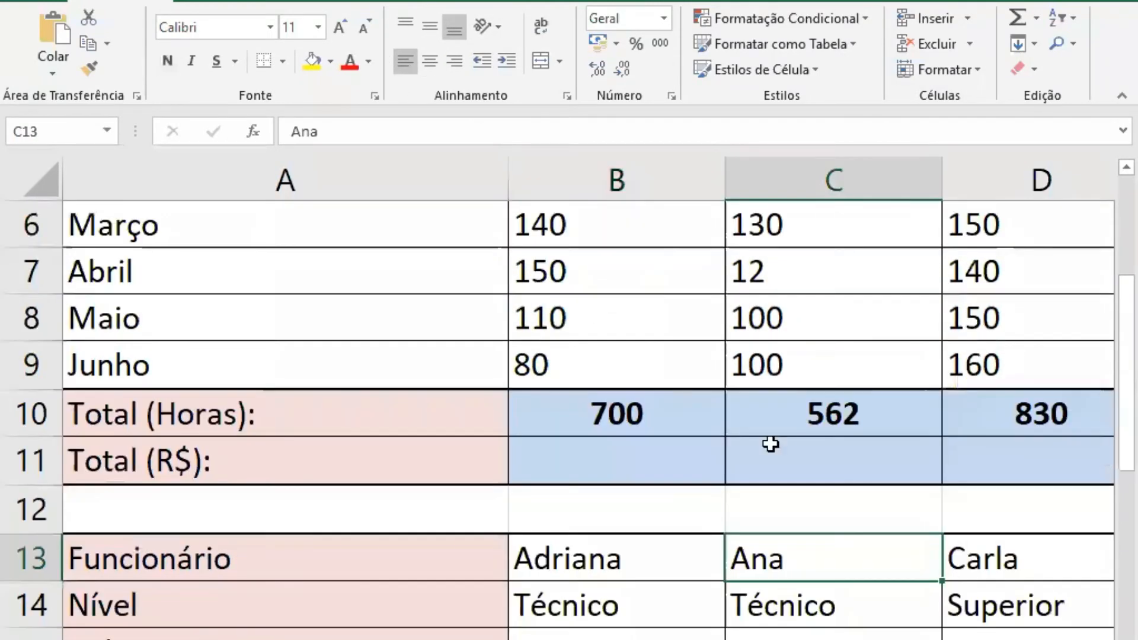
pyautogui.press('Down')
pyautogui.press('Down')
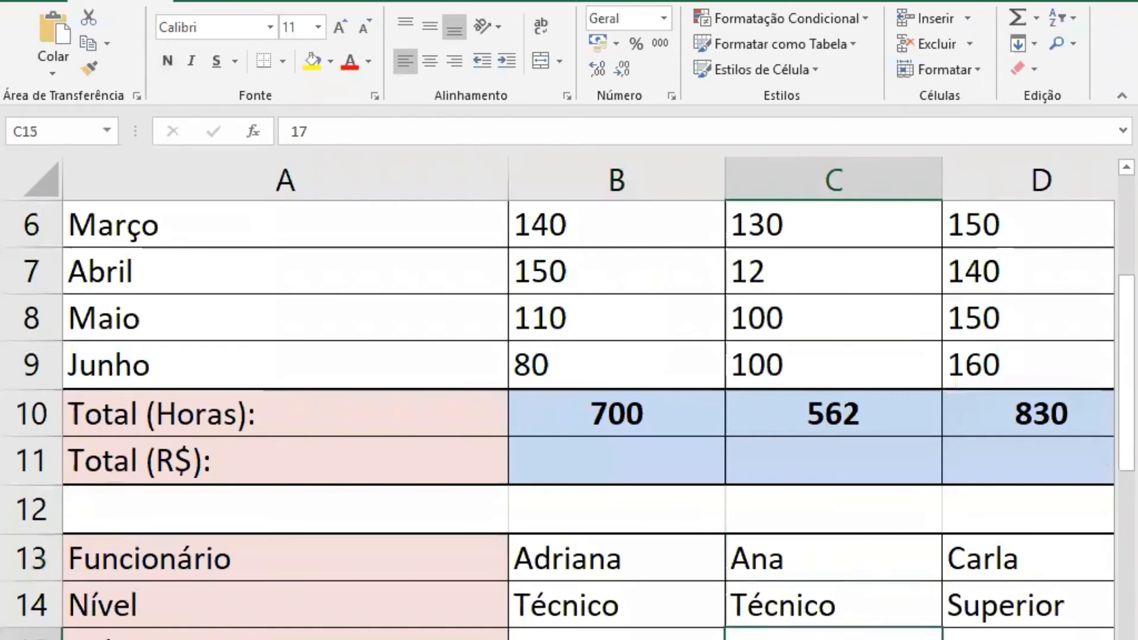
pyautogui.press('Left')
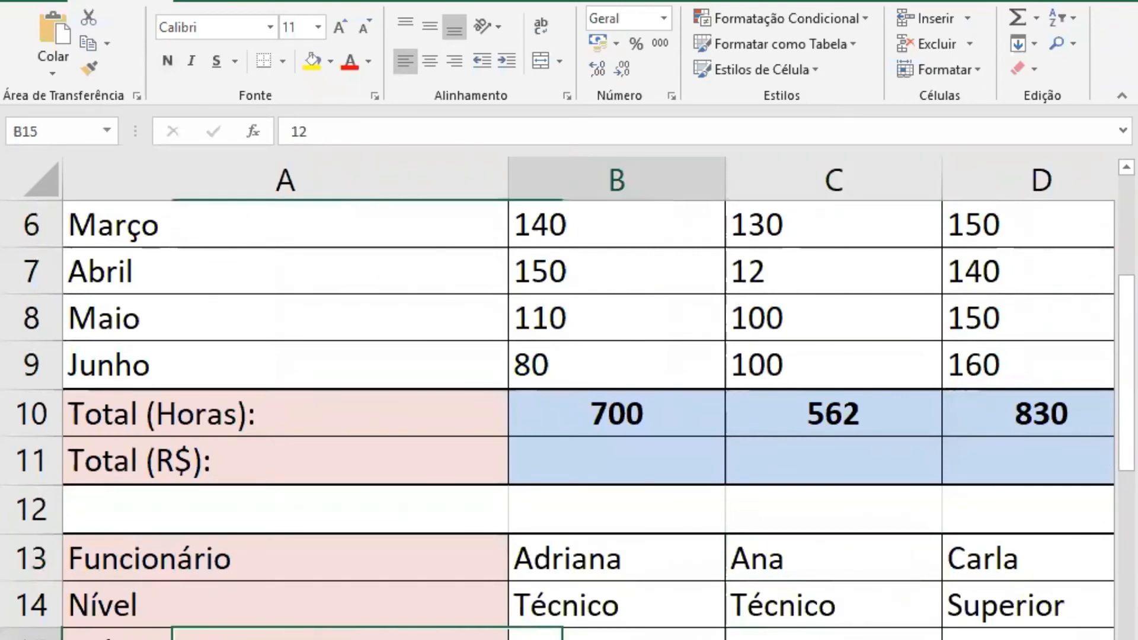
pyautogui.press('Right')
pyautogui.press('Down')
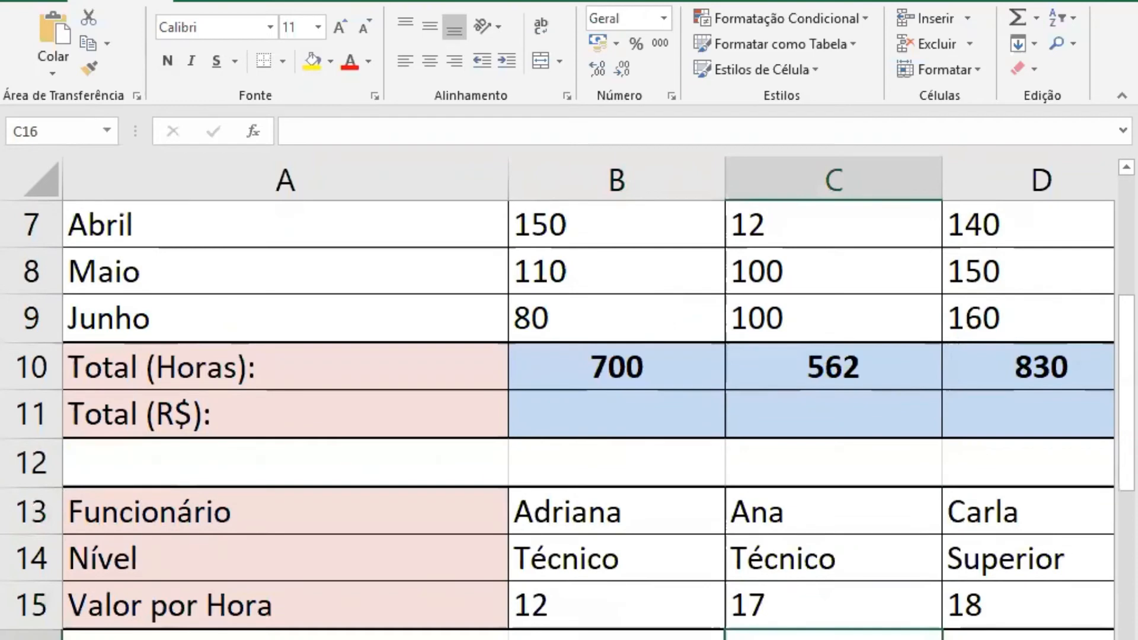
pyautogui.click(833, 557)
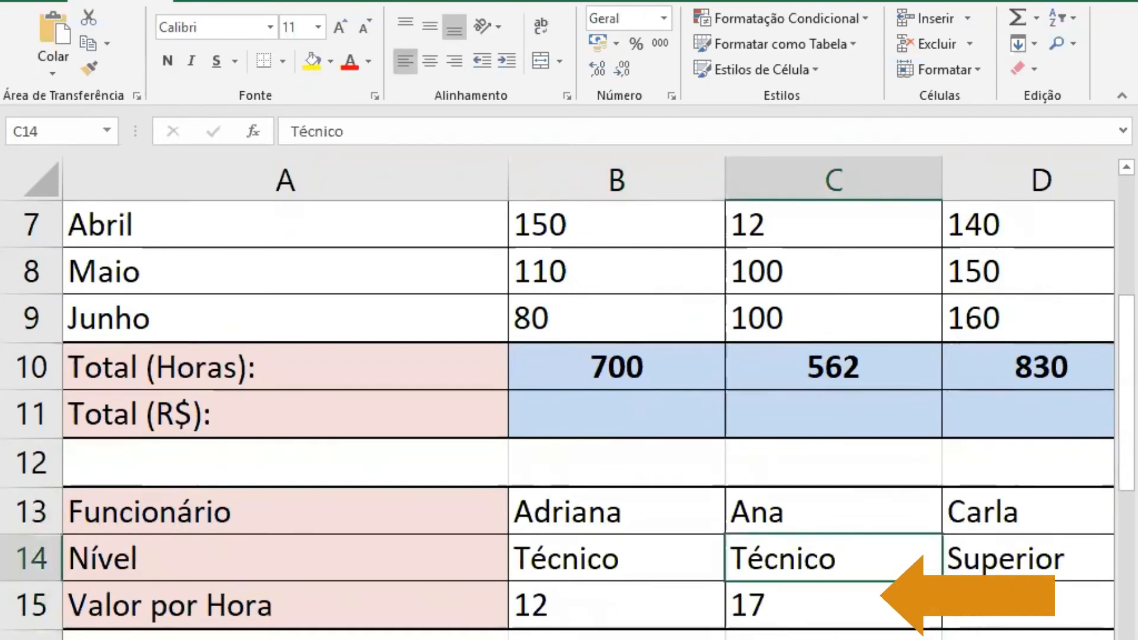
pyautogui.click(616, 366)
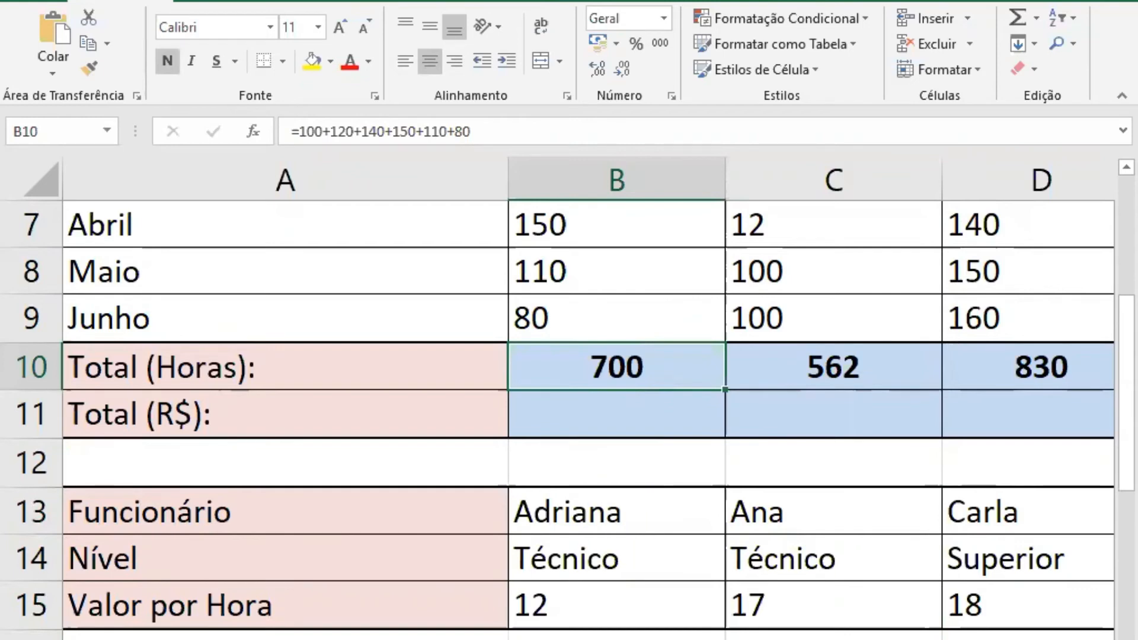
# Calculate the first employee's pay in B11 with the formula =B10*C15 and apply the Contábil format in R$
pyautogui.click(616, 414)
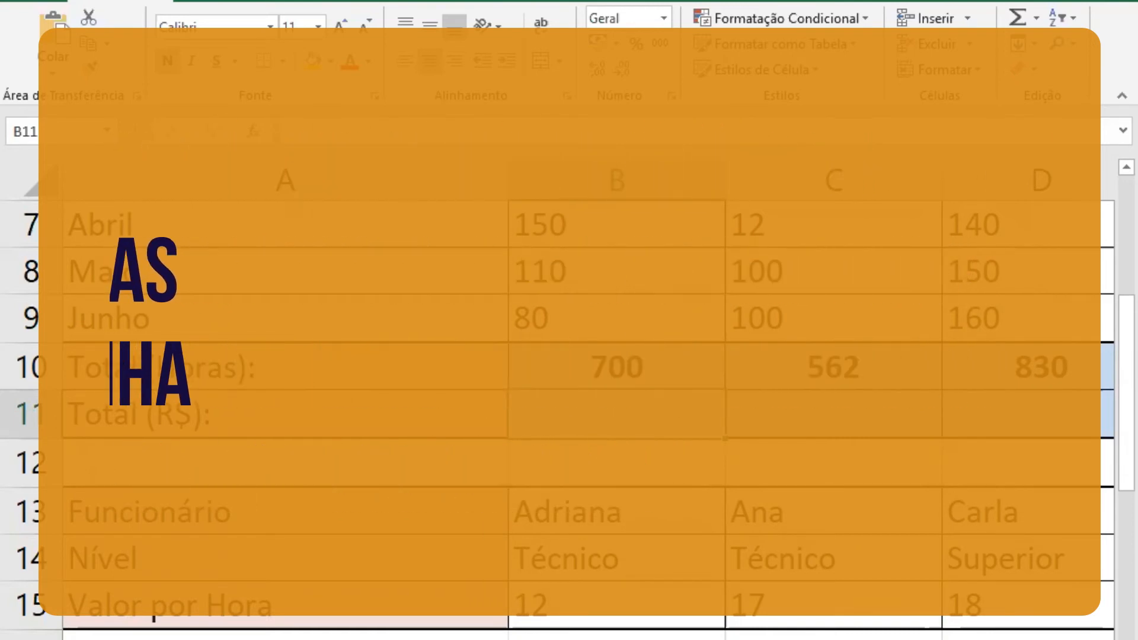
pyautogui.write('=')
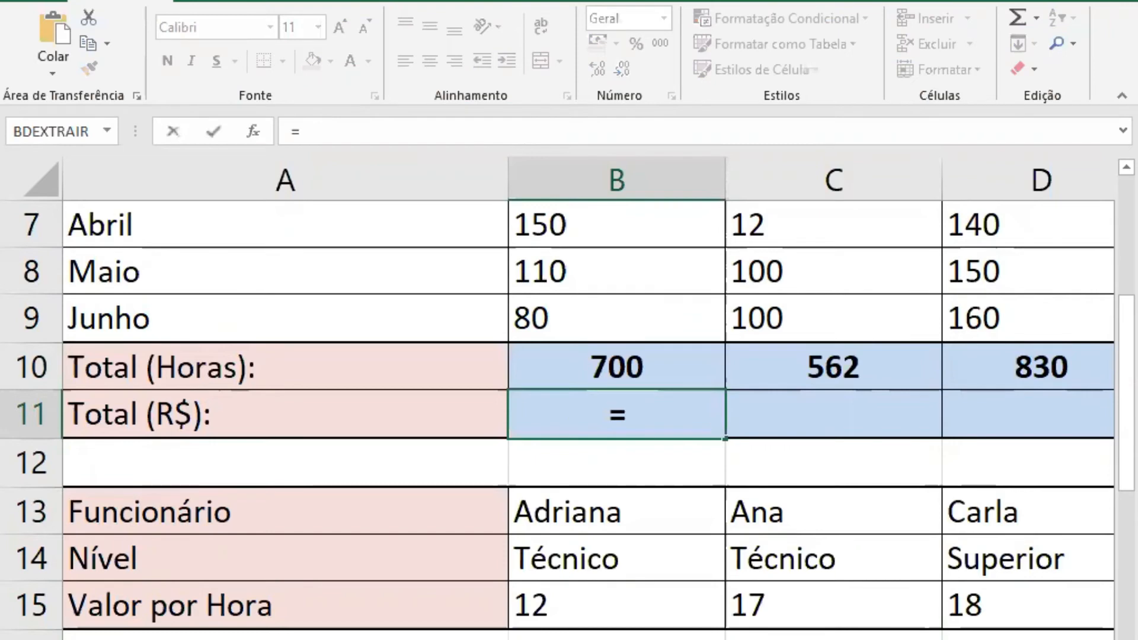
pyautogui.click(616, 366)
pyautogui.write('*')
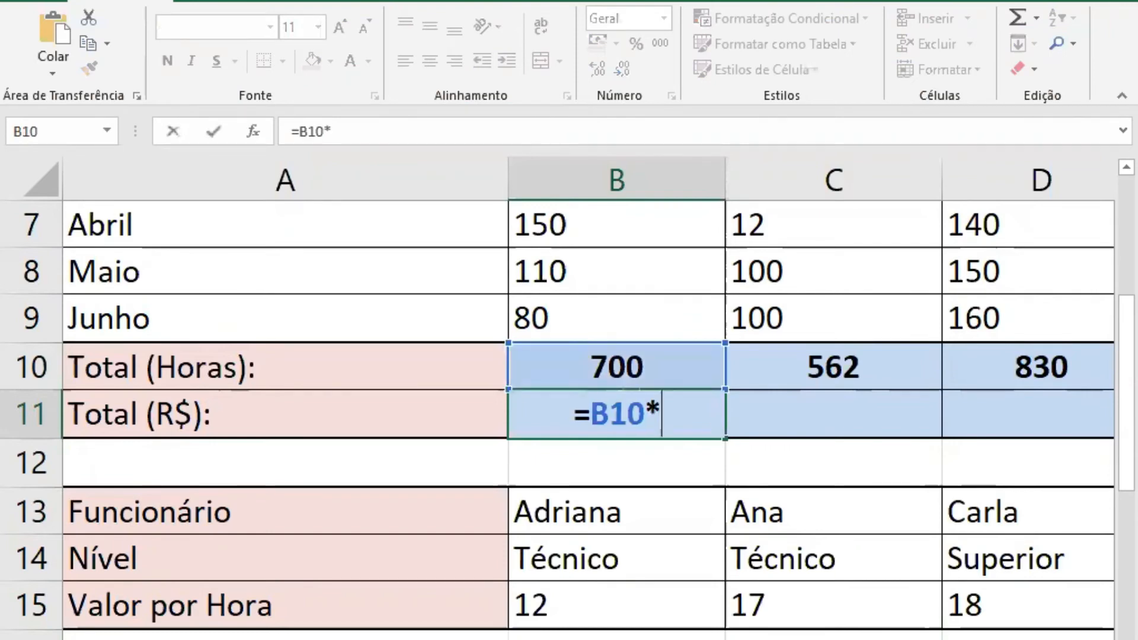
pyautogui.click(617, 559)
pyautogui.click(833, 605)
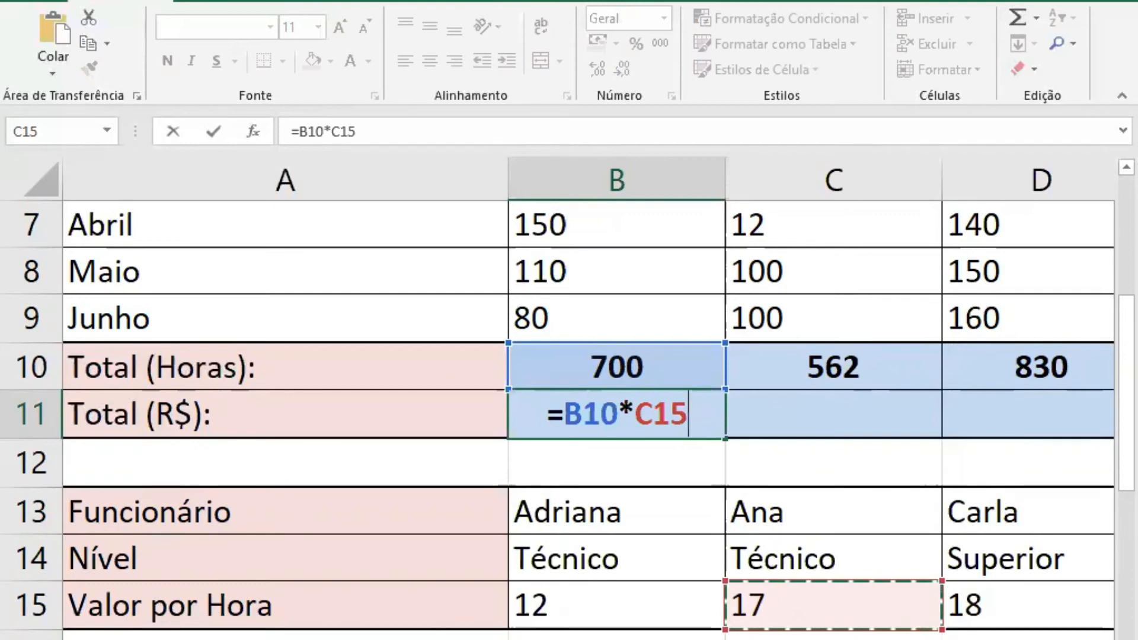
pyautogui.press('Return')
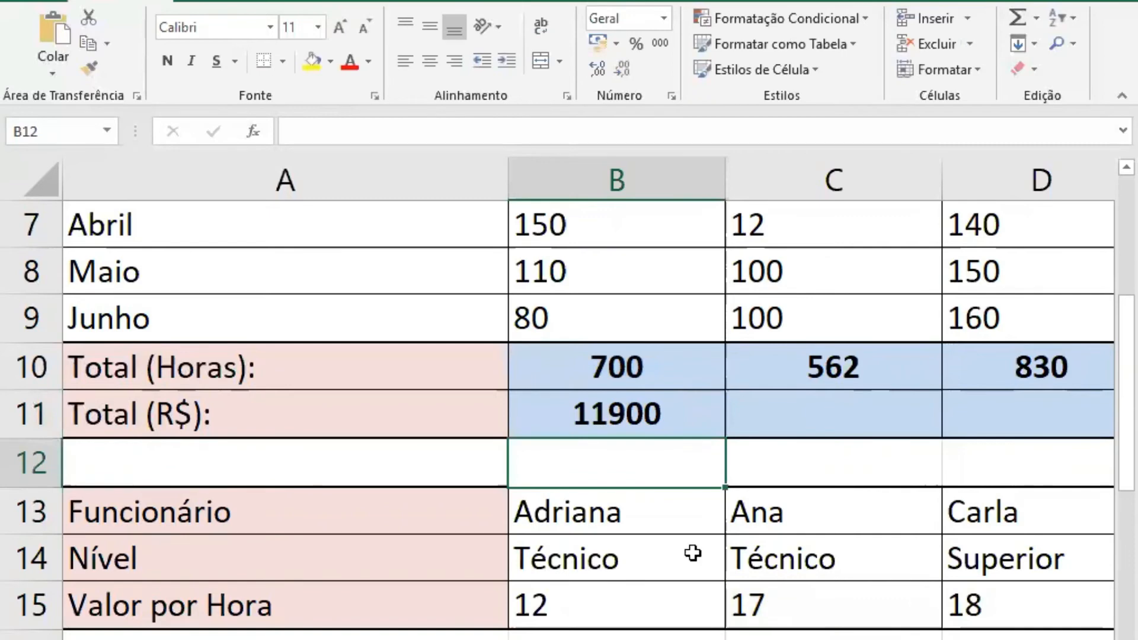
pyautogui.click(631, 410)
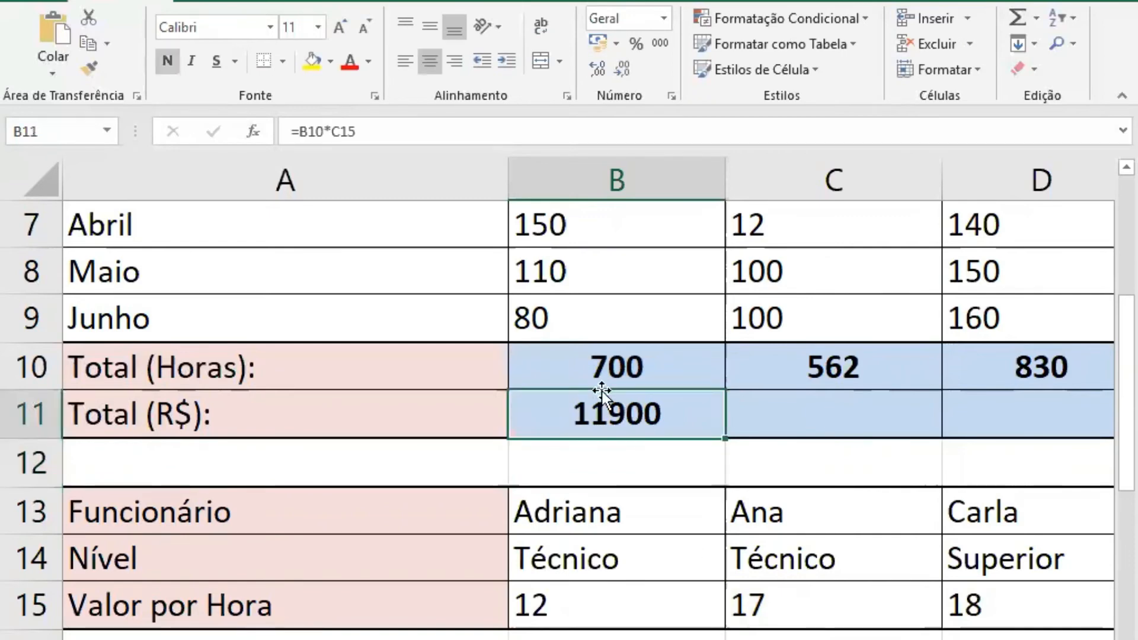
pyautogui.click(593, 38)
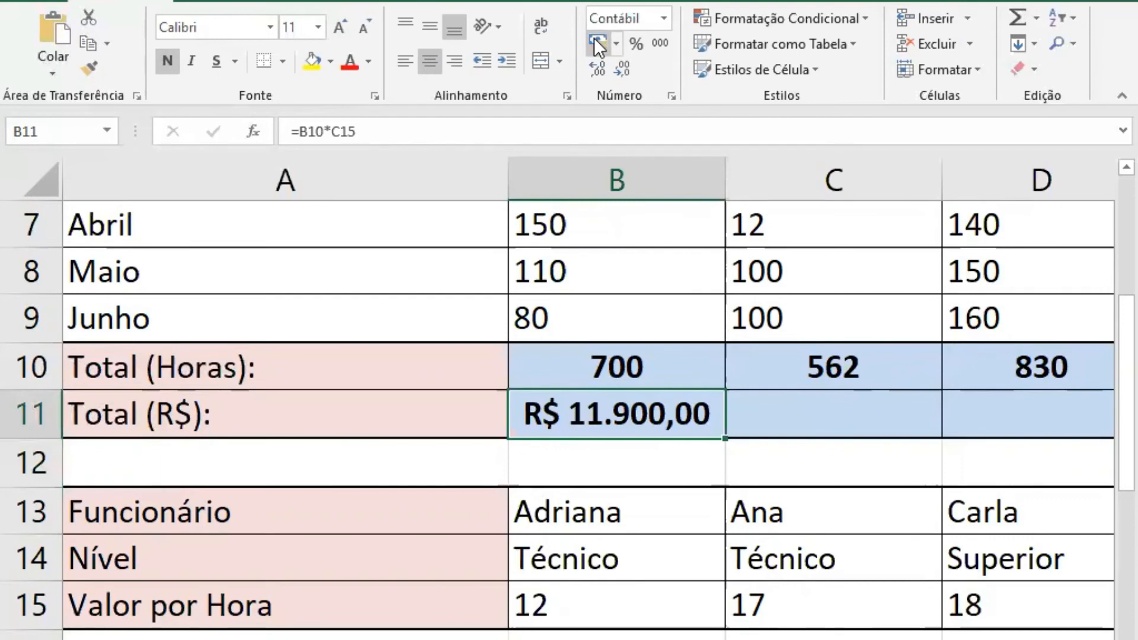
# Check the second employee's name at the head of the hours table and start a formula in C11
pyautogui.click(806, 291)
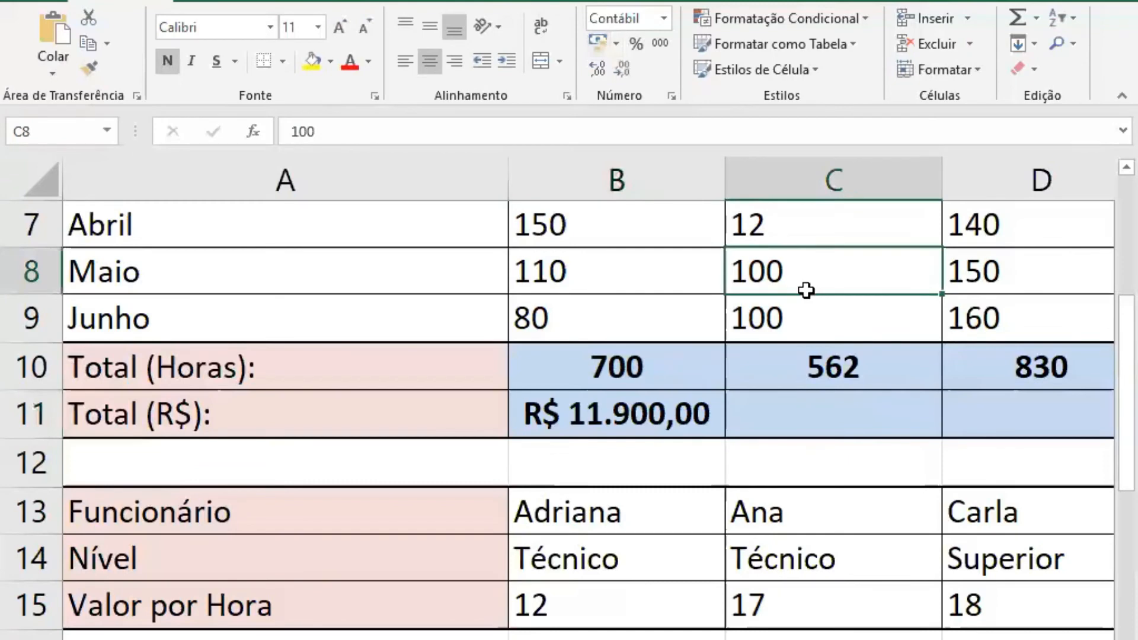
pyautogui.press('Up')
pyautogui.press('Up')
pyautogui.press('Up')
pyautogui.press('Up')
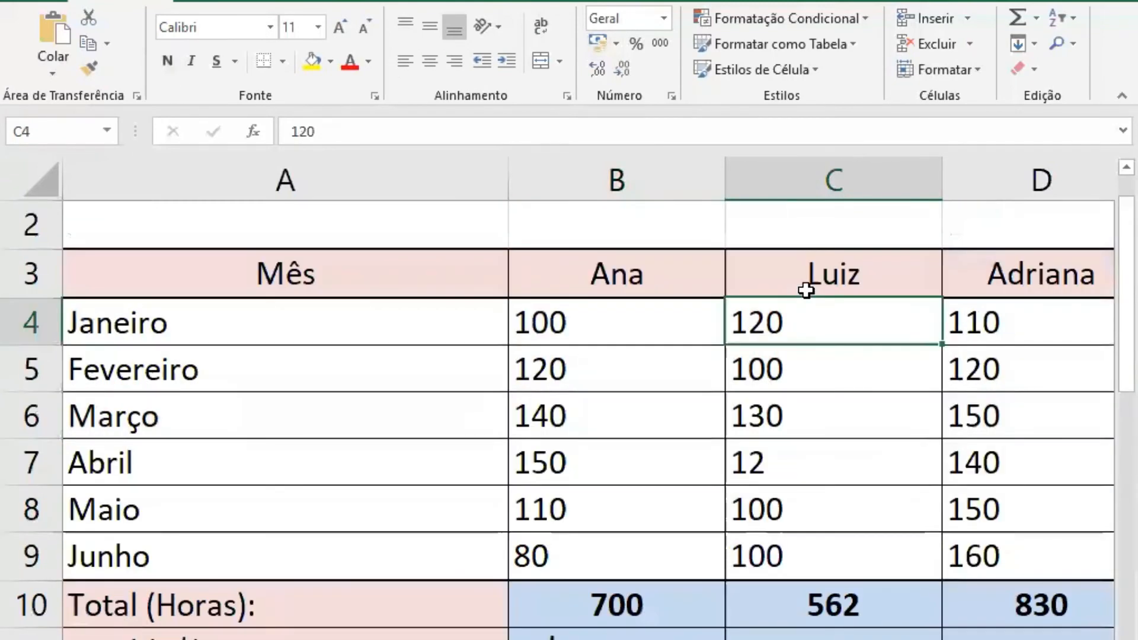
pyautogui.press('Down')
pyautogui.press('Down')
pyautogui.press('Down')
pyautogui.press('Down')
pyautogui.press('Down')
pyautogui.press('Down')
pyautogui.press('Down')
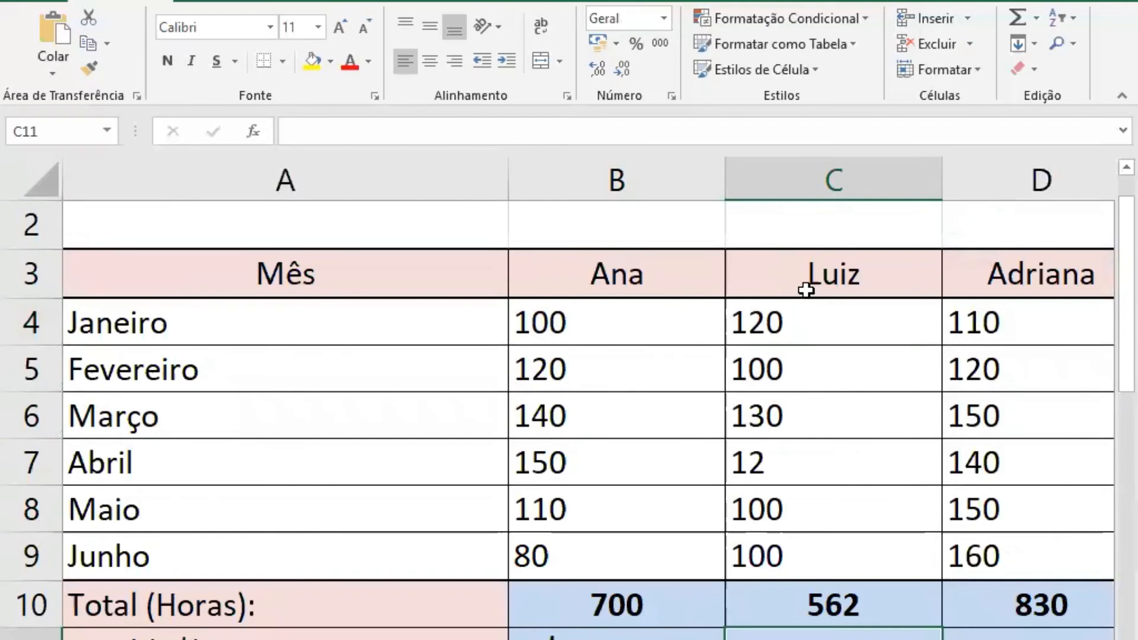
pyautogui.write('=')
pyautogui.click(845, 600)
pyautogui.press('Down')
pyautogui.press('Down')
pyautogui.press('Down')
pyautogui.press('Down')
pyautogui.press('Down')
pyautogui.press('Down')
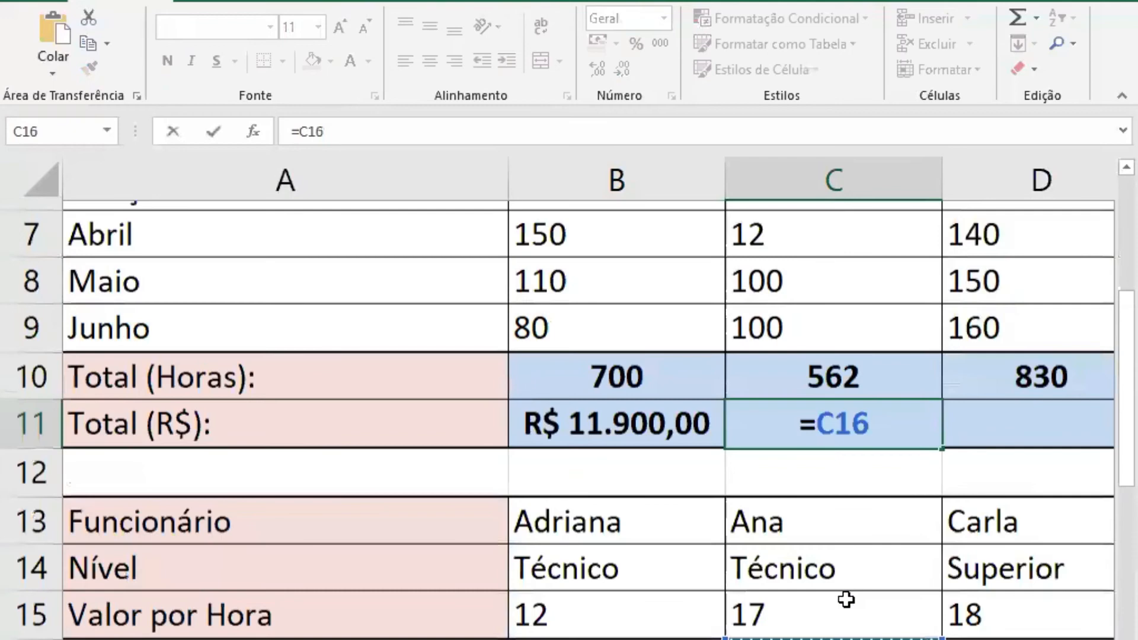
pyautogui.press('Up')
pyautogui.press('Right')
pyautogui.press('Right')
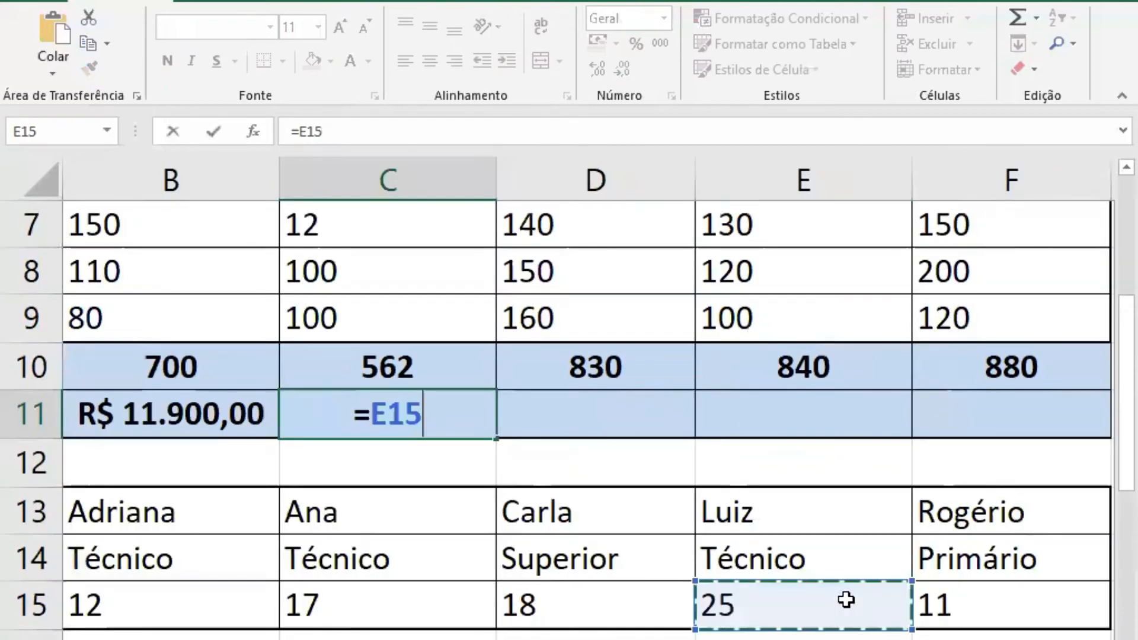
pyautogui.press('BackSpace')
pyautogui.press('BackSpace')
pyautogui.press('BackSpace')
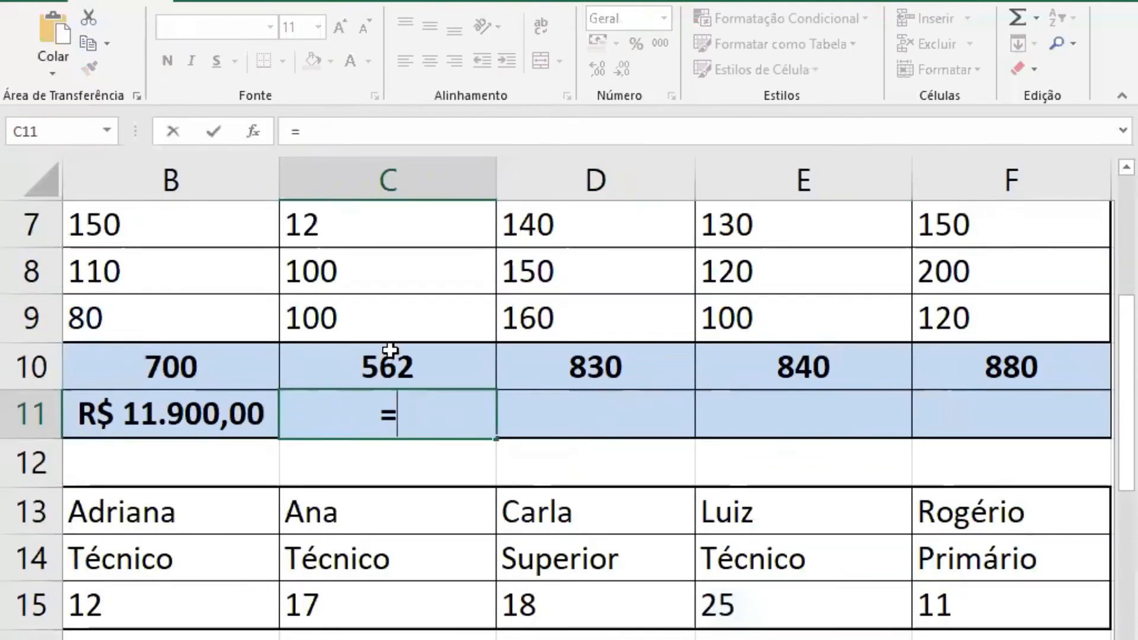
# Calculate the second employee's pay in C11 with the formula =C10*E15 and apply the Contábil format in R$
pyautogui.click(390, 350)
pyautogui.write('*')
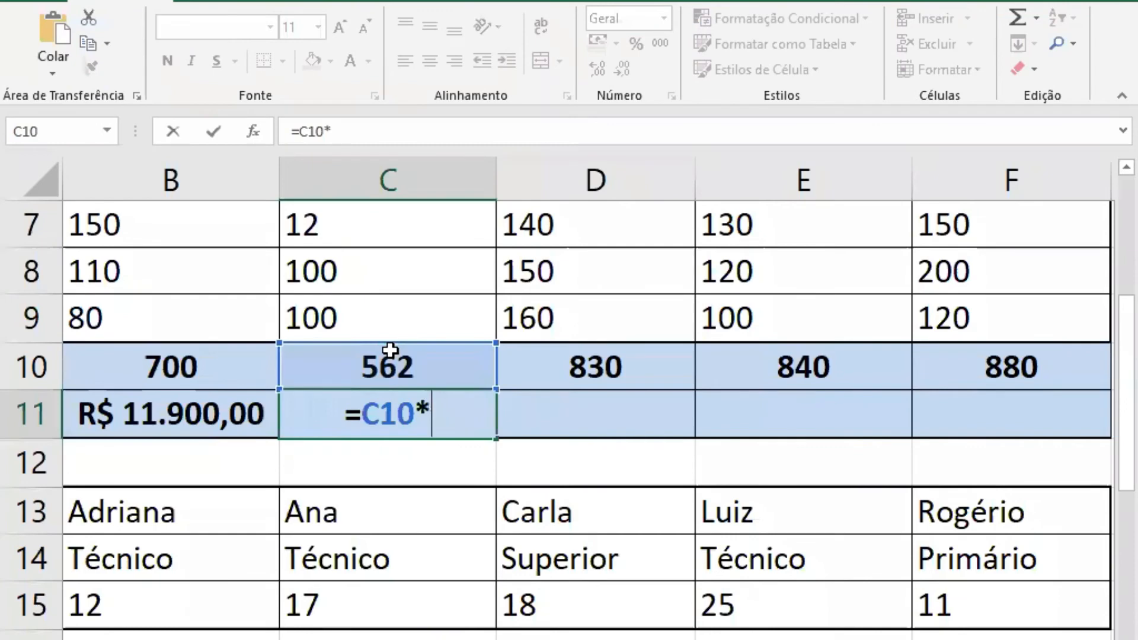
pyautogui.click(759, 598)
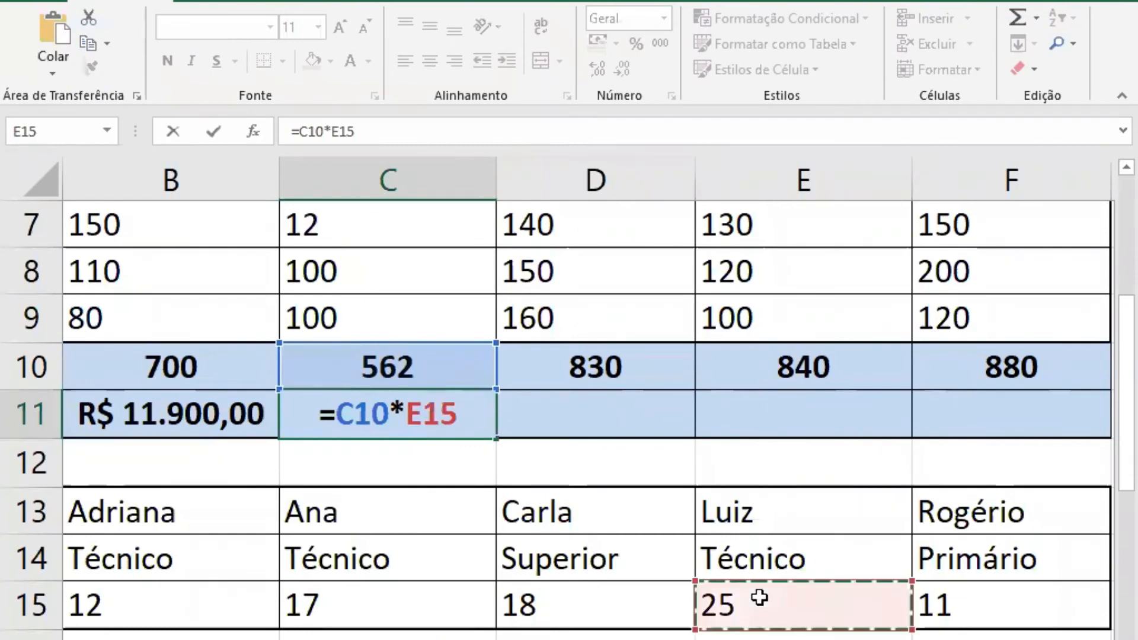
pyautogui.hotkey('ctrl', 'Return')
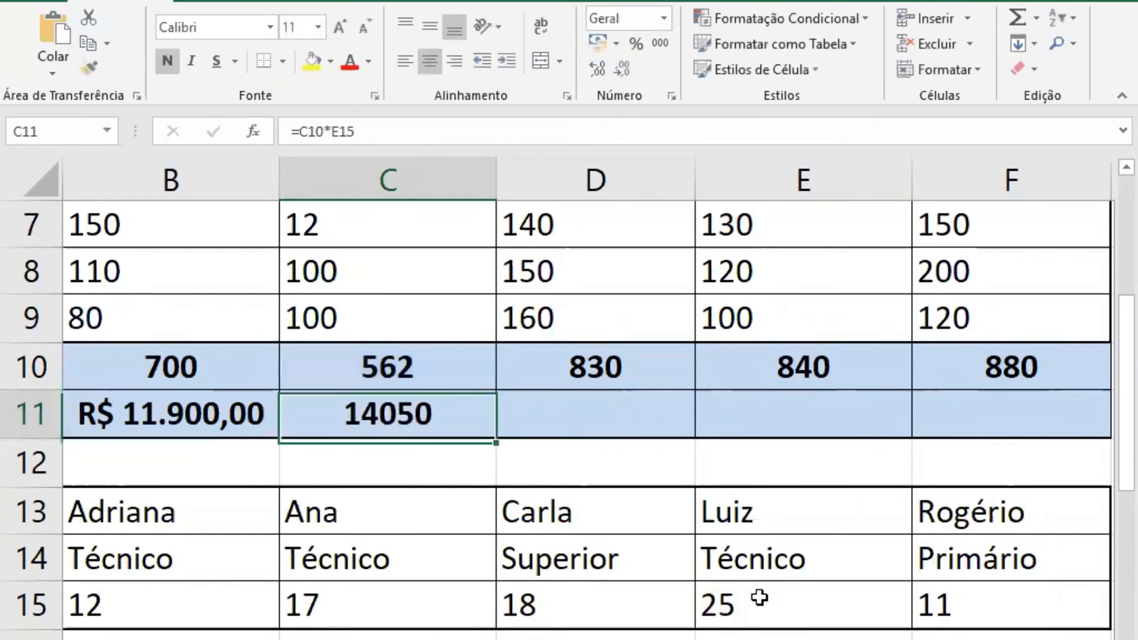
pyautogui.click(595, 42)
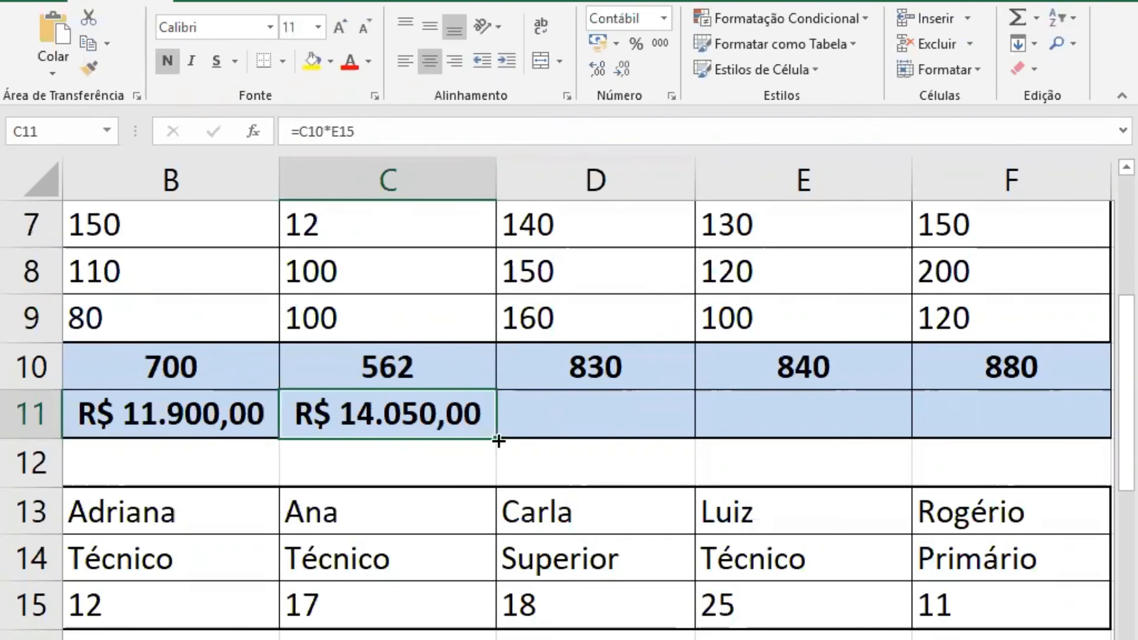
# Examine which cells the second employee's pay formula in C11 refers to
pyautogui.moveTo(497, 441)
pyautogui.mouseDown()
pyautogui.moveTo(838, 427)
pyautogui.moveTo(392, 422)
pyautogui.moveTo(492, 422)
pyautogui.mouseUp()
pyautogui.press('F2')
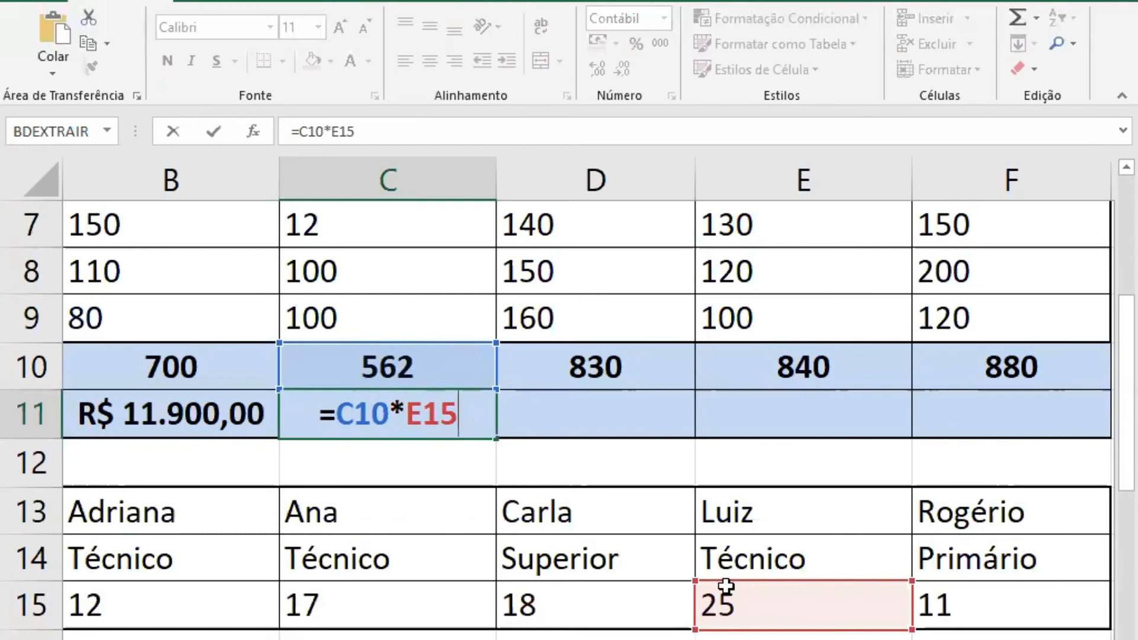
pyautogui.hotkey('ctrl', 'Return')
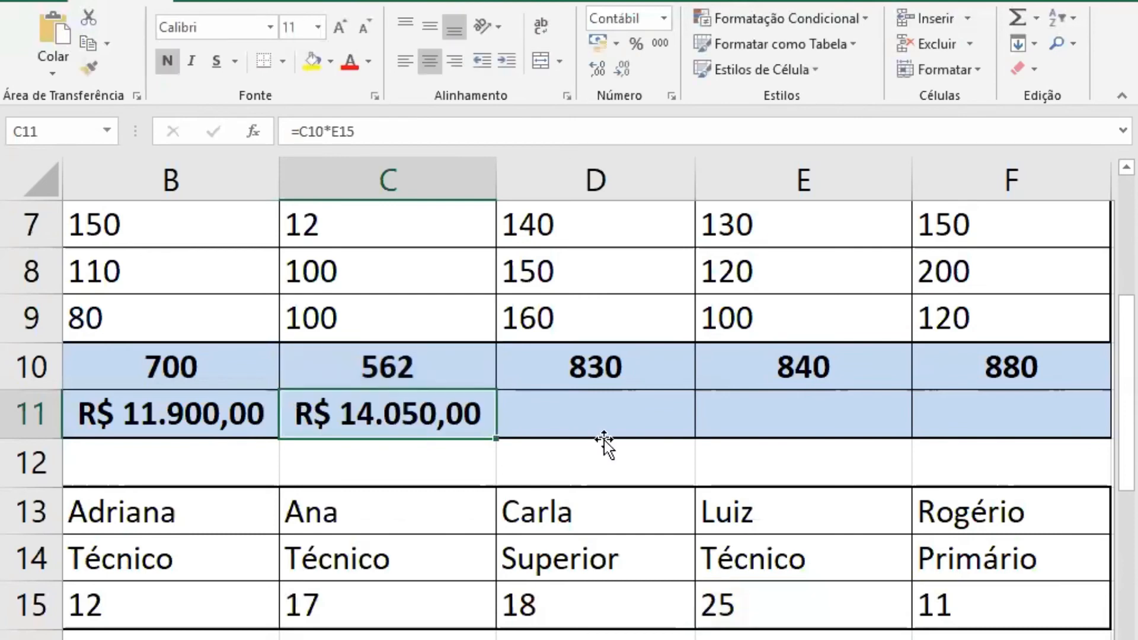
# Try filling the C11 pay formula into D11, check the references it uses there, and undo the fill, reselecting D11
pyautogui.moveTo(495, 439); pyautogui.dragTo(603, 439)
pyautogui.click(600, 420)
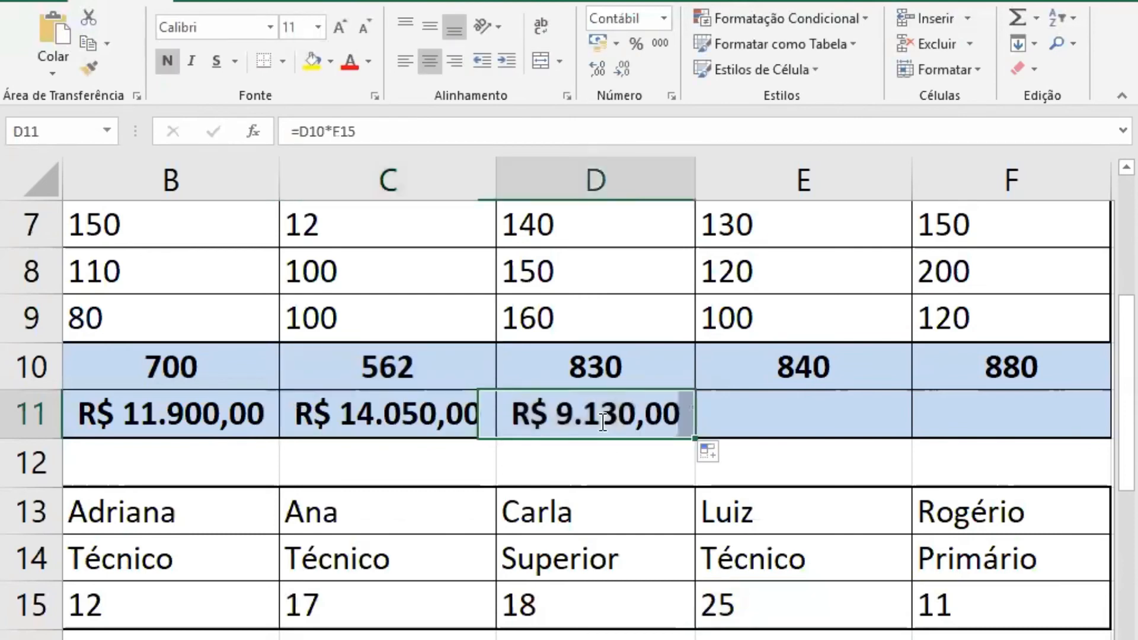
pyautogui.press('F2')
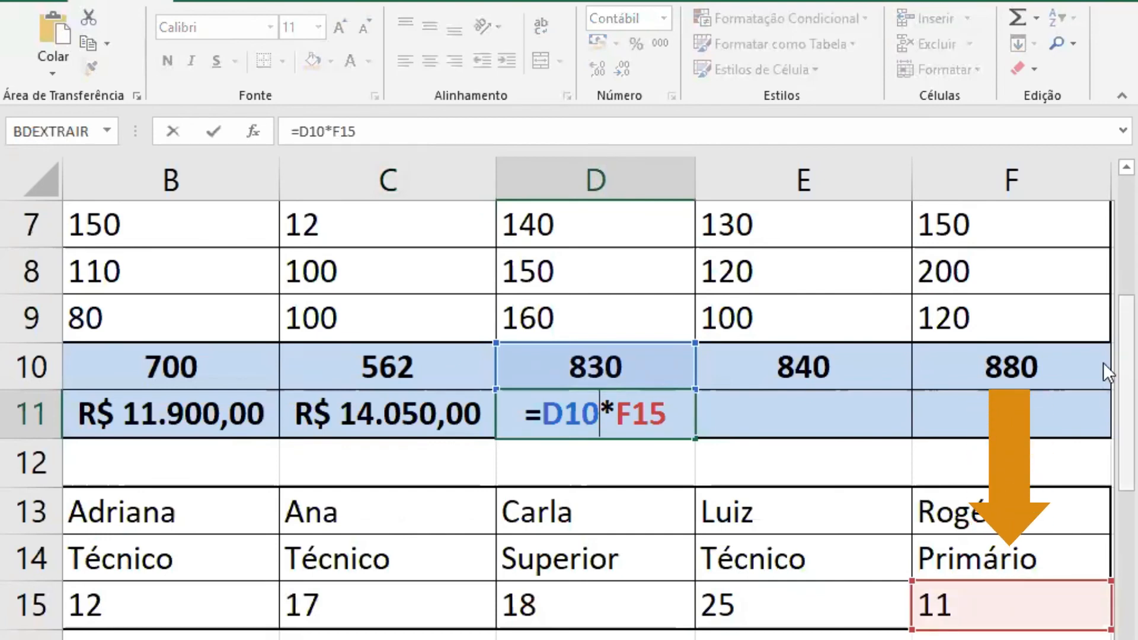
pyautogui.scroll(1, 1104, 391)
pyautogui.scroll(-1, 1103, 400)
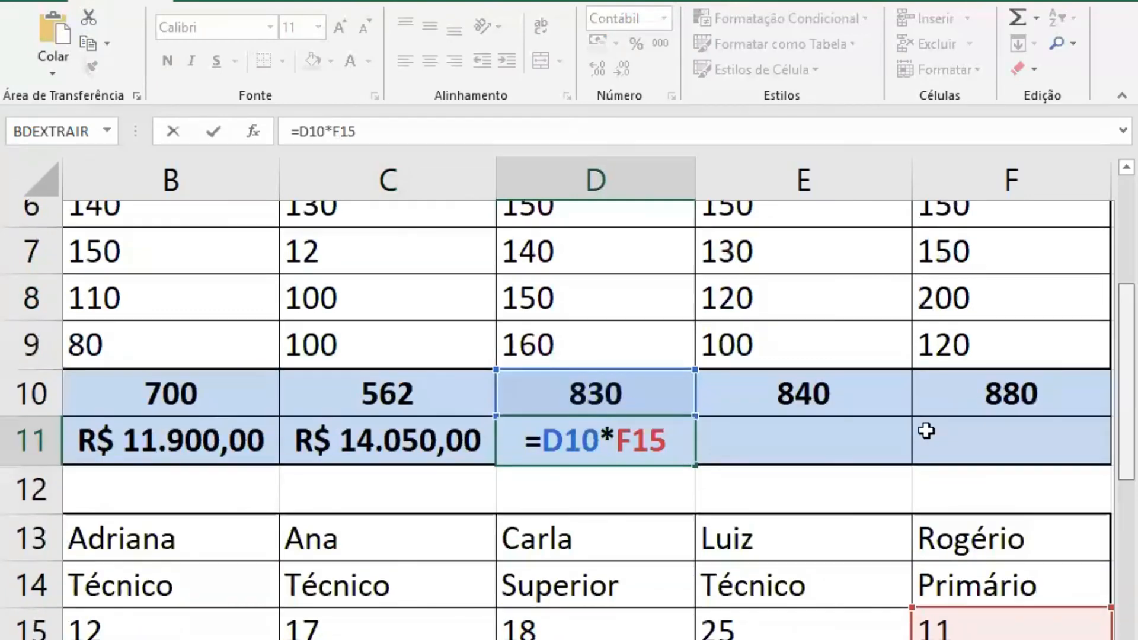
pyautogui.scroll(1, 629, 458)
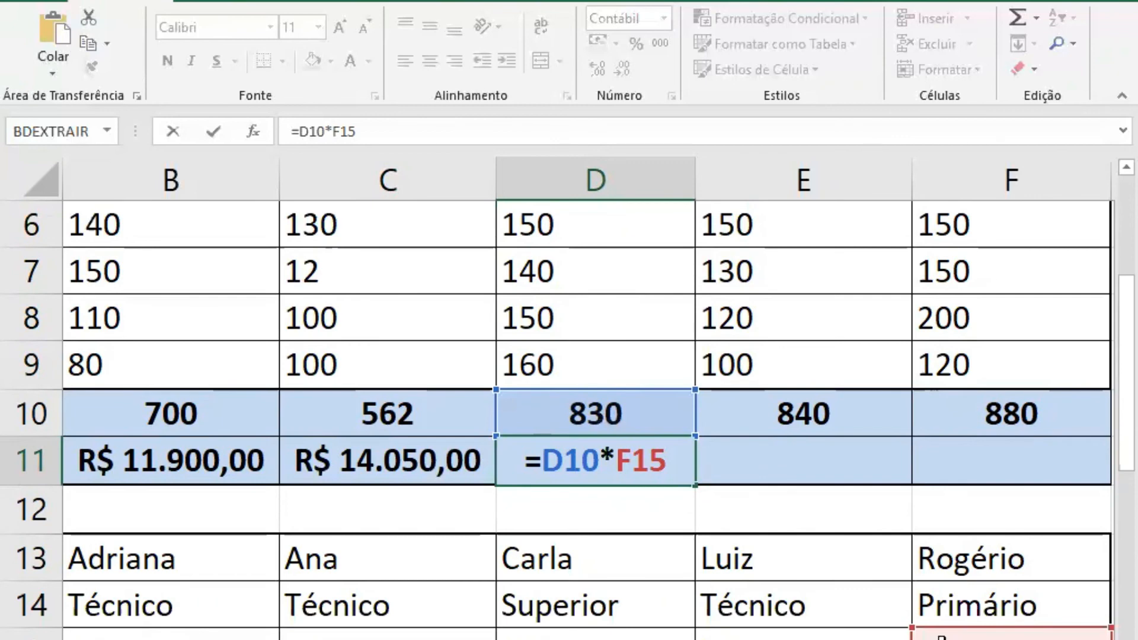
pyautogui.press('Return')
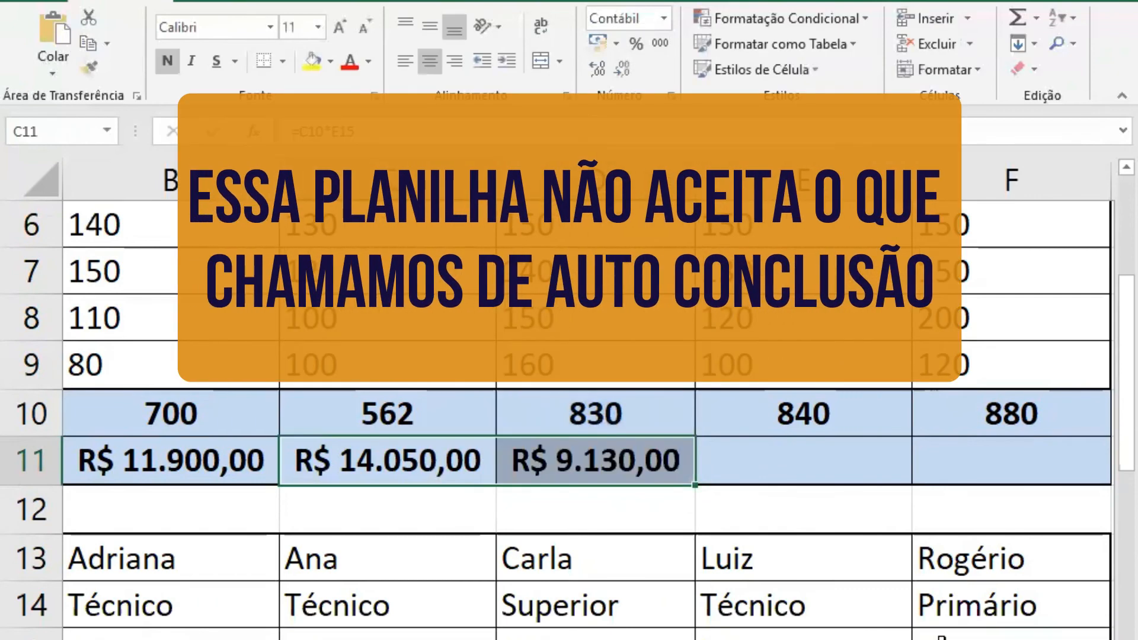
pyautogui.hotkey('ctrl', 'z')
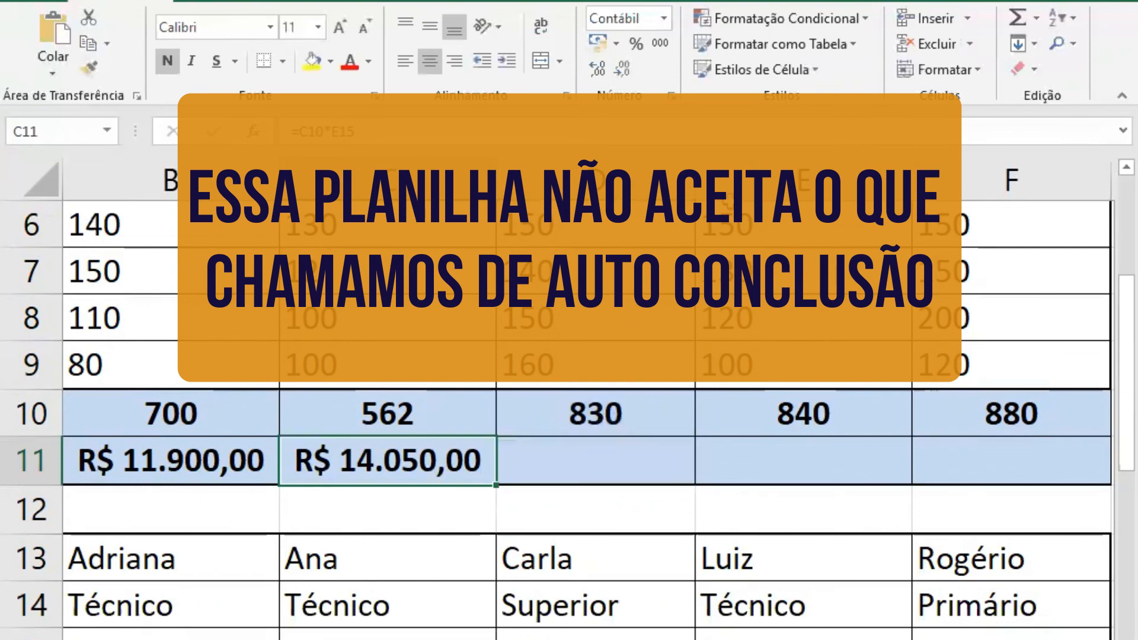
pyautogui.click(592, 451)
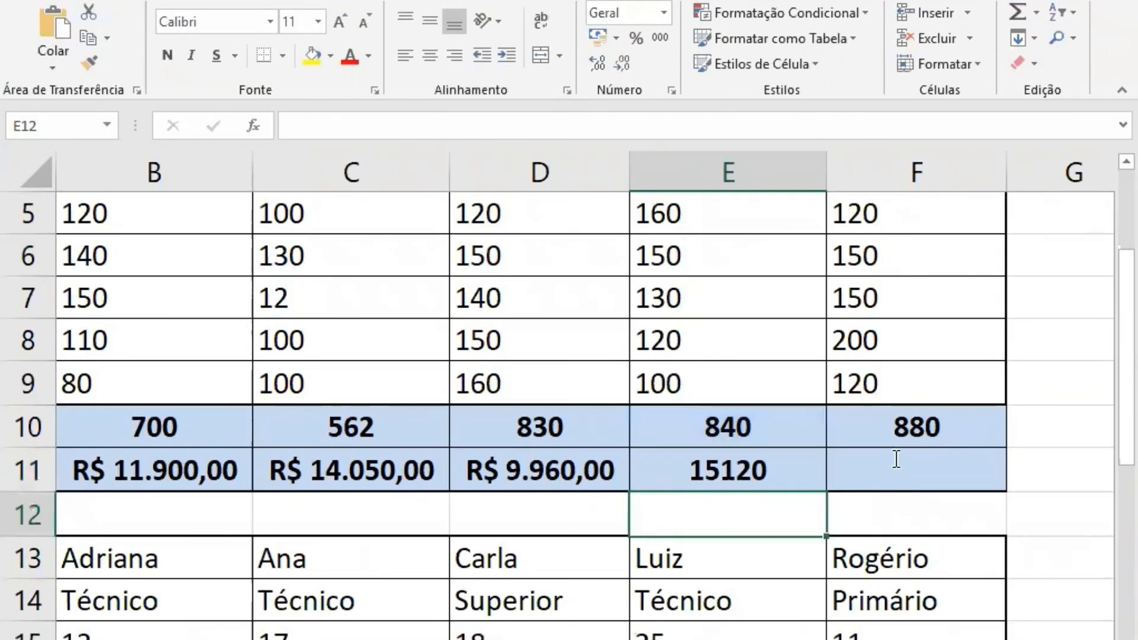
# Calculate the fifth employee's pay in F11 with the formula =F10*F15
pyautogui.click(894, 459)
pyautogui.write('=')
pyautogui.click(895, 427)
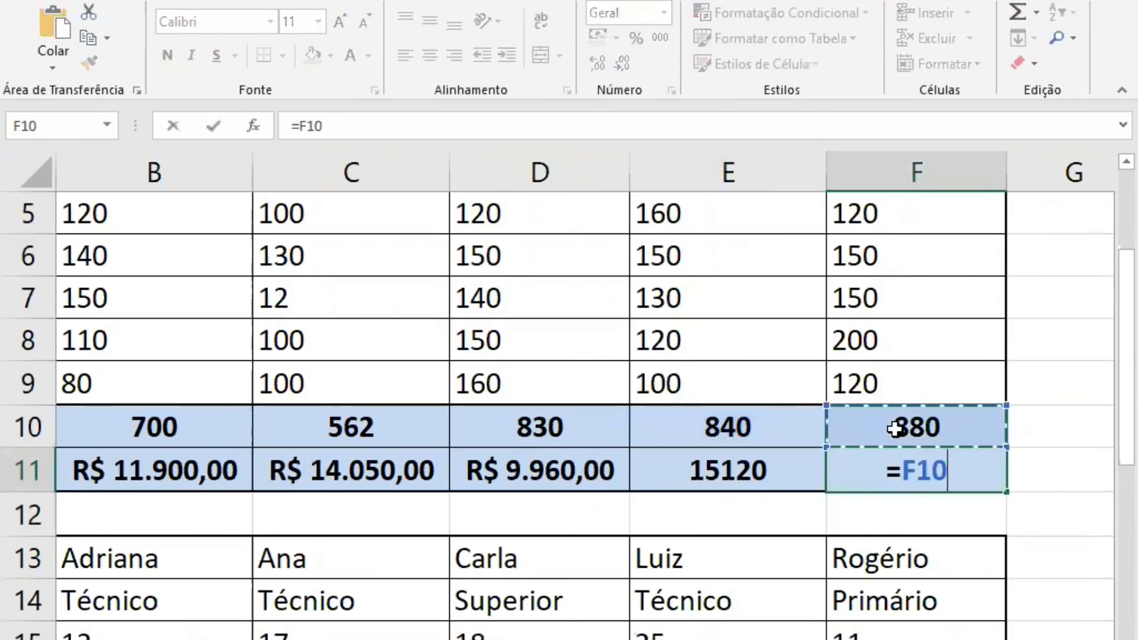
pyautogui.write('*')
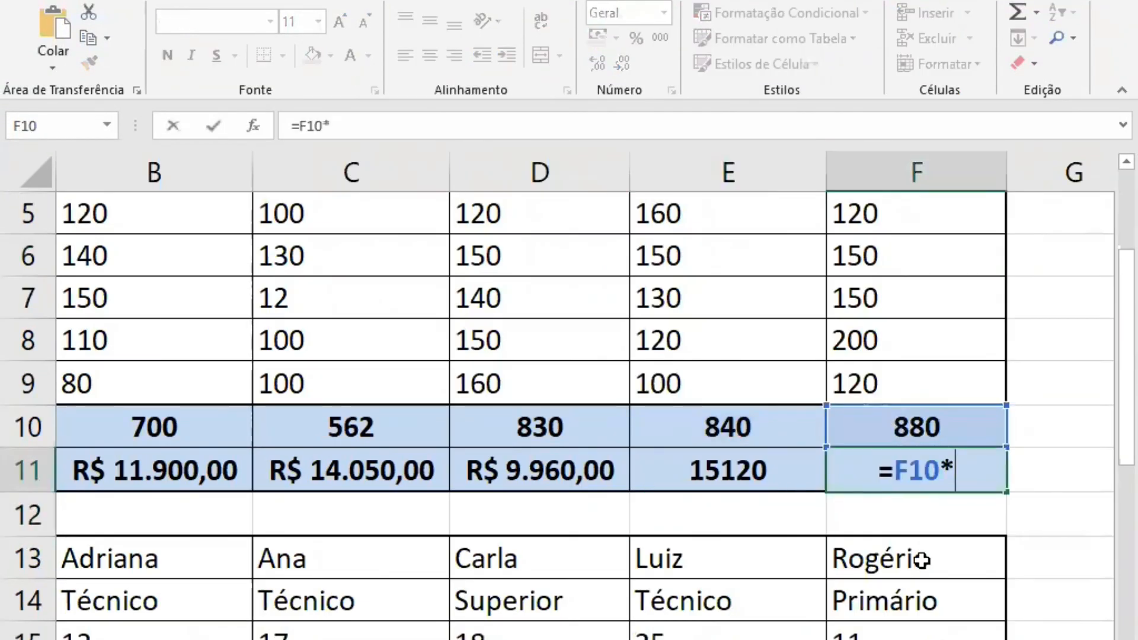
pyautogui.click(925, 636)
pyautogui.press('Return')
# Apply the Contábil format in R$ to the fourth and fifth employees' pay in E11:F11
pyautogui.hotkey('shift', 'Left')
pyautogui.hotkey('shift', 'Left')
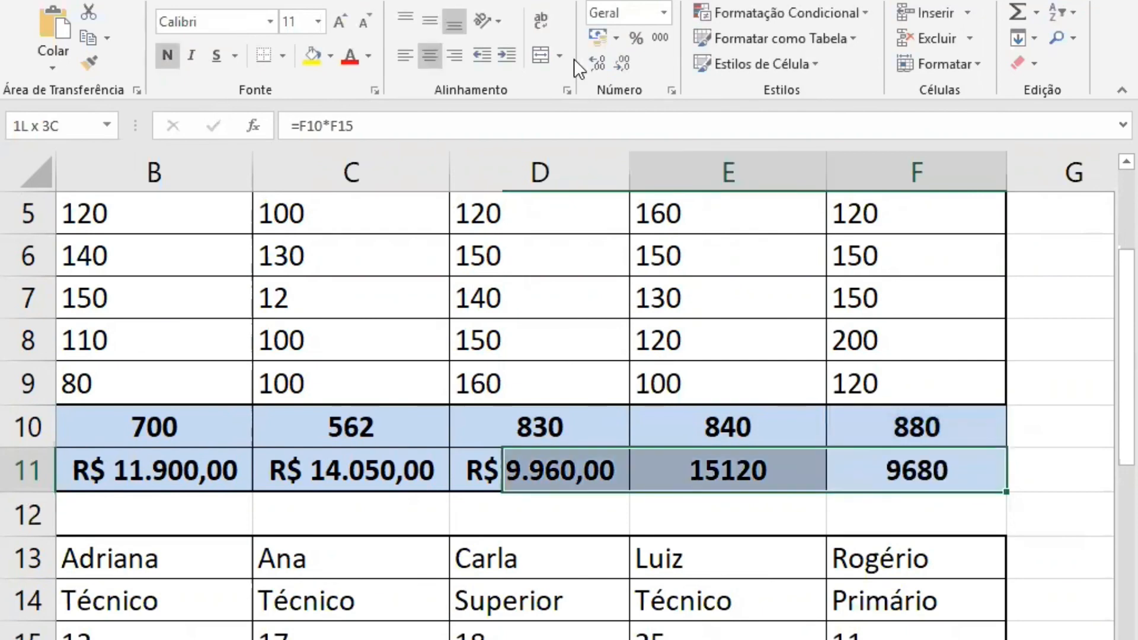
pyautogui.hotkey('shift', 'Right')
pyautogui.click(590, 38)
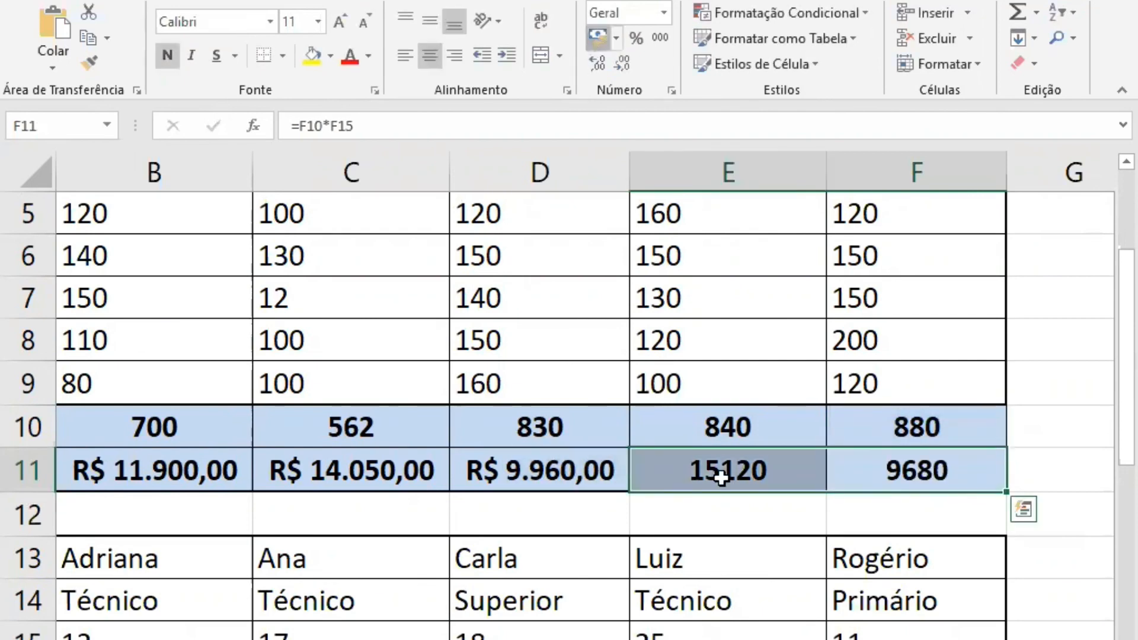
# Examine the pay formulas in the Total (R$) row from E11 back to B11
pyautogui.press('Left')
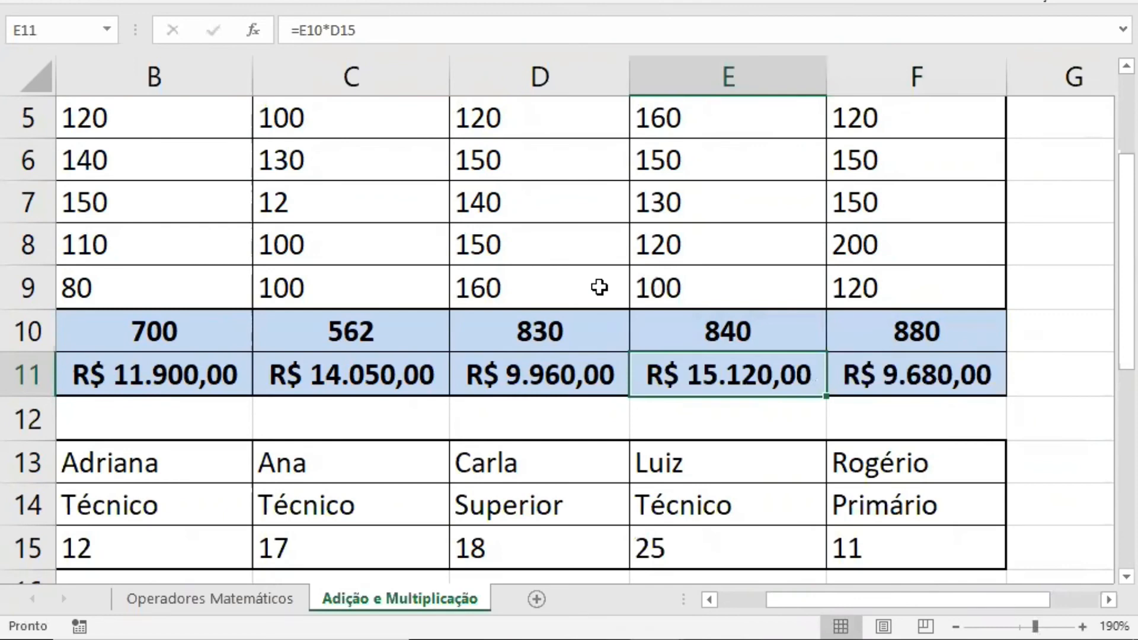
pyautogui.press('Left')
pyautogui.press('Left')
pyautogui.press('Left')
pyautogui.press('Right')
pyautogui.press('Right')
pyautogui.press('Right')
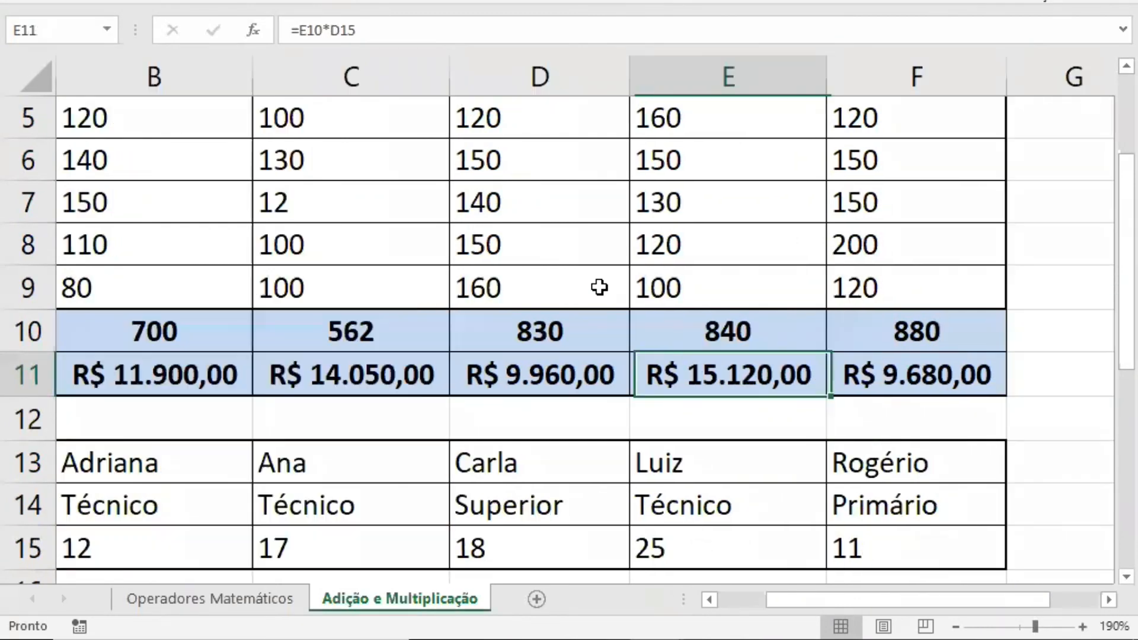
# Clear the fifth employee's hours in F8, F7 and F6 to test how the totals recalculate
pyautogui.press('Up')
pyautogui.press('Up')
pyautogui.press('Up')
pyautogui.press('Right')
pyautogui.press('Delete')
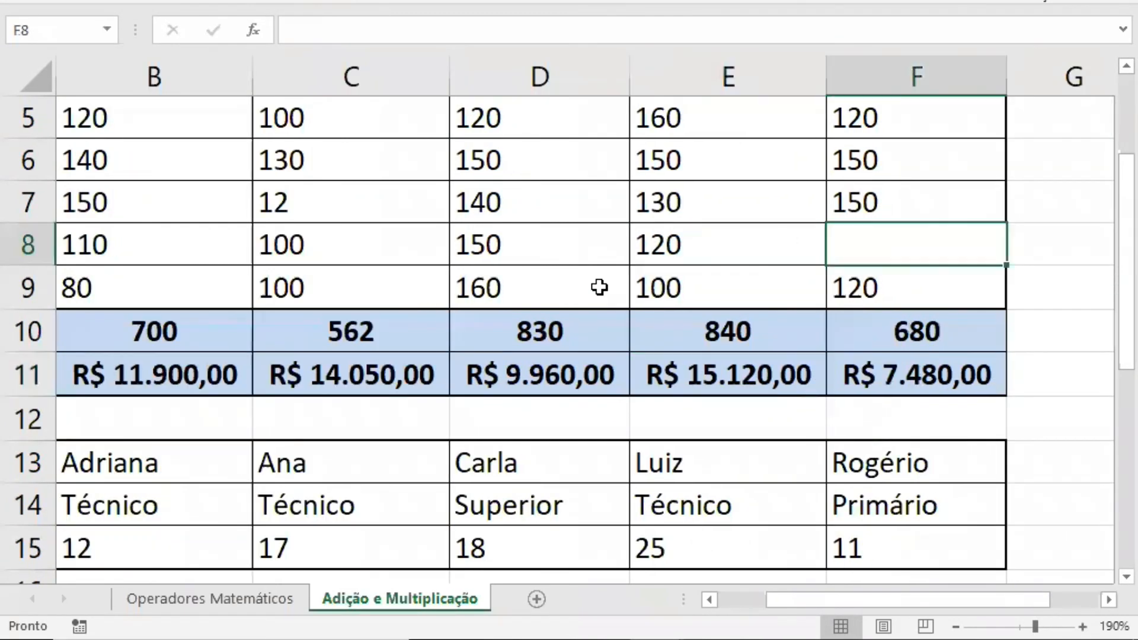
pyautogui.press('Up')
pyautogui.press('Delete')
pyautogui.press('Up')
pyautogui.press('Delete')
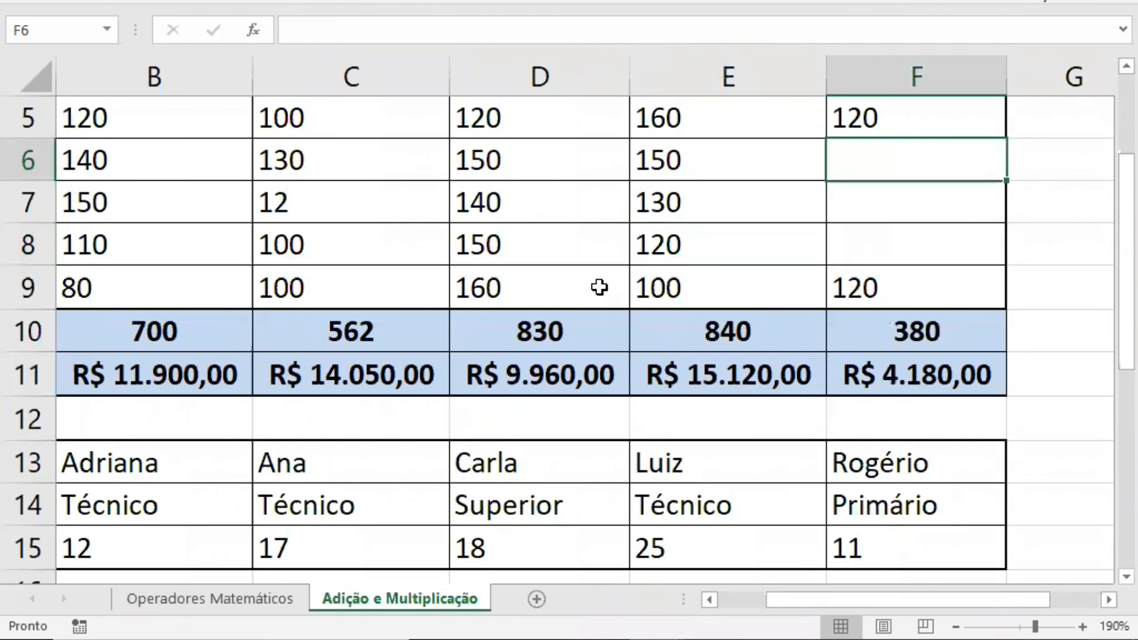
# Undo the clearing of the fifth employee's hours in F6, F7 and F8
pyautogui.press('Down')
pyautogui.hotkey('ctrl', 'z')
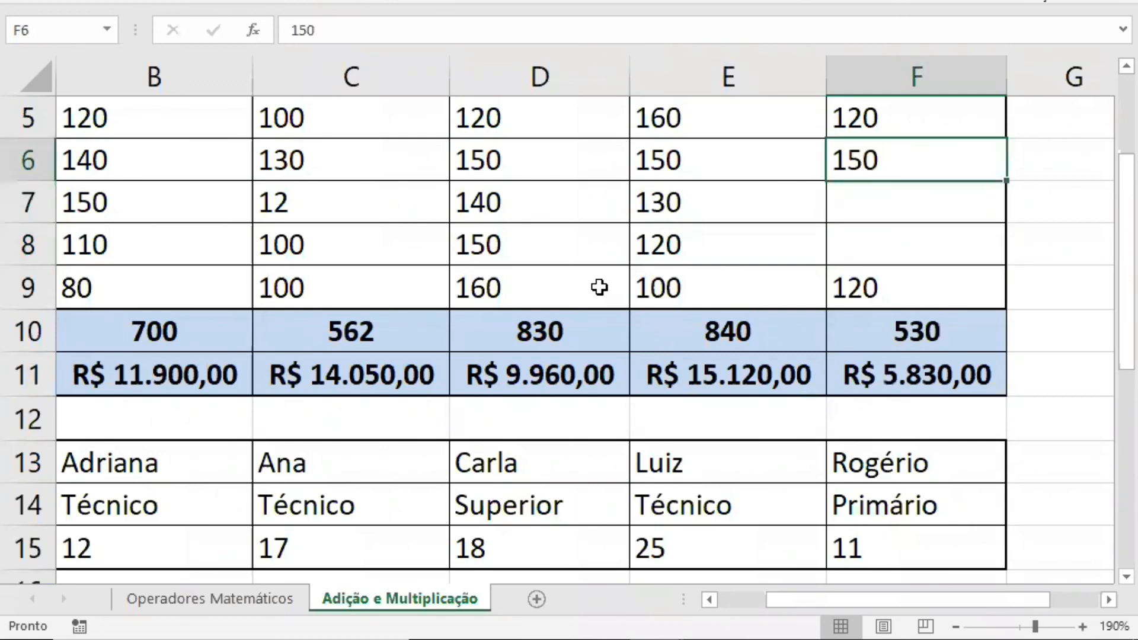
pyautogui.hotkey('ctrl', 'z')
pyautogui.hotkey('ctrl', 'z')
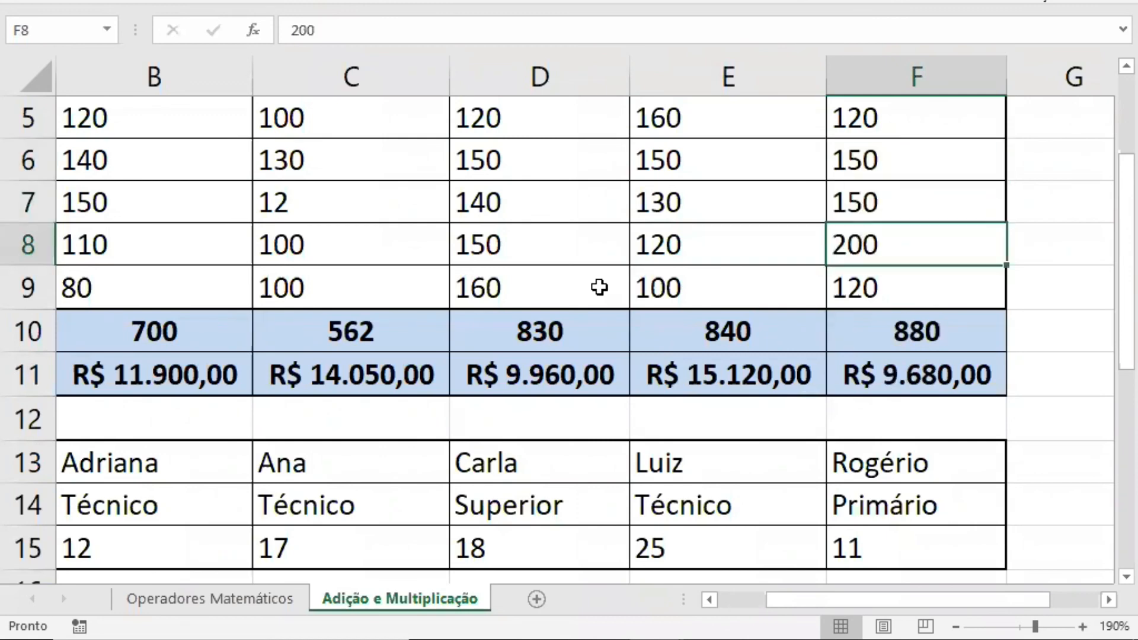
pyautogui.hotkey('ctrl', 'z')
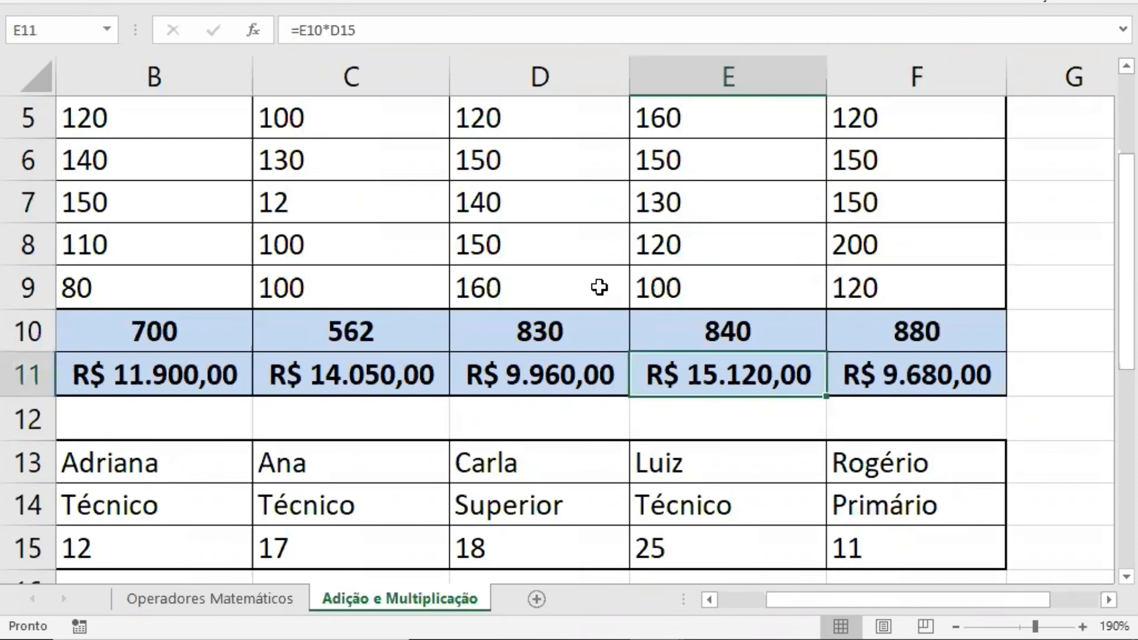